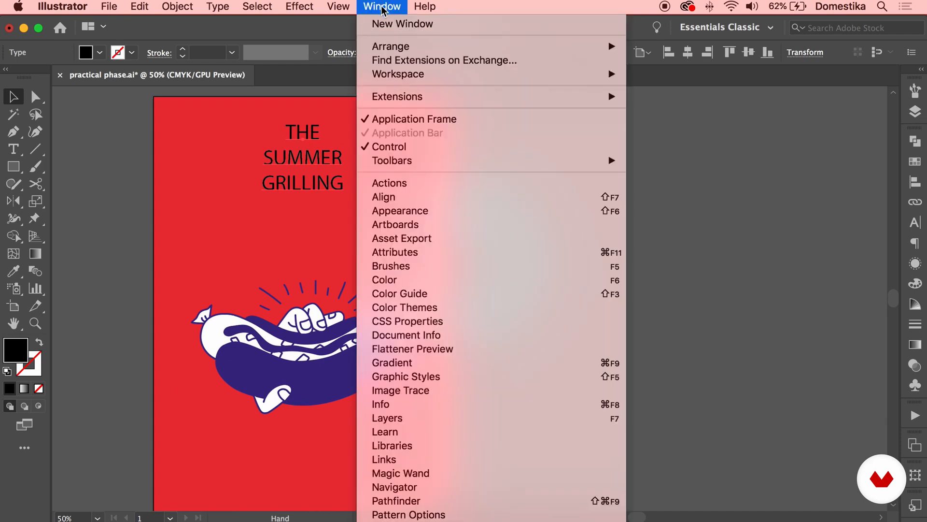
Show the Character settings for the selected poster title text
{"action": "scroll", "coordinate": [456, 307], "scroll_direction": "down", "scroll_amount": 5}
{"action": "mouse_move", "coordinate": [570, 452]}
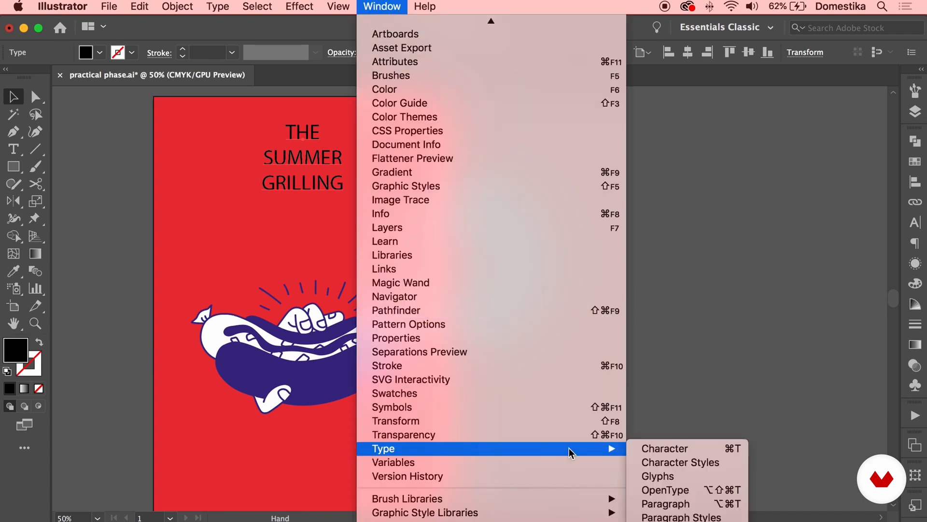
{"action": "left_click", "coordinate": [678, 449]}
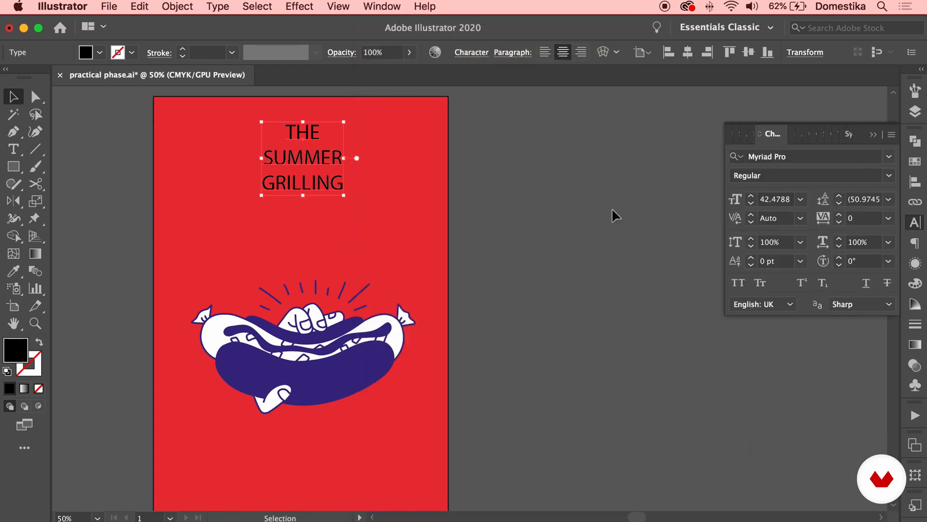
{"action": "scroll", "coordinate": [612, 209], "scroll_direction": "left", "scroll_amount": 6}
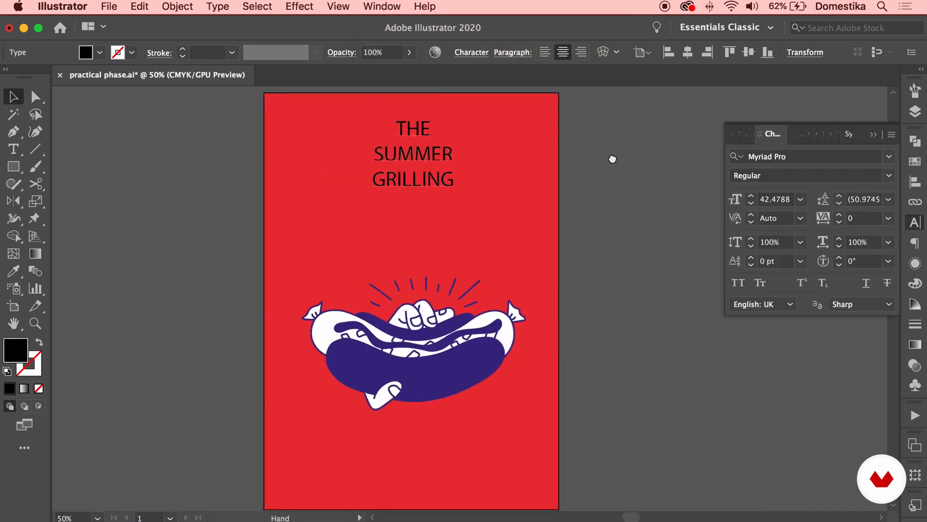
Filter the font list to sans serif fonts with heavy weight
{"action": "left_click", "coordinate": [890, 159]}
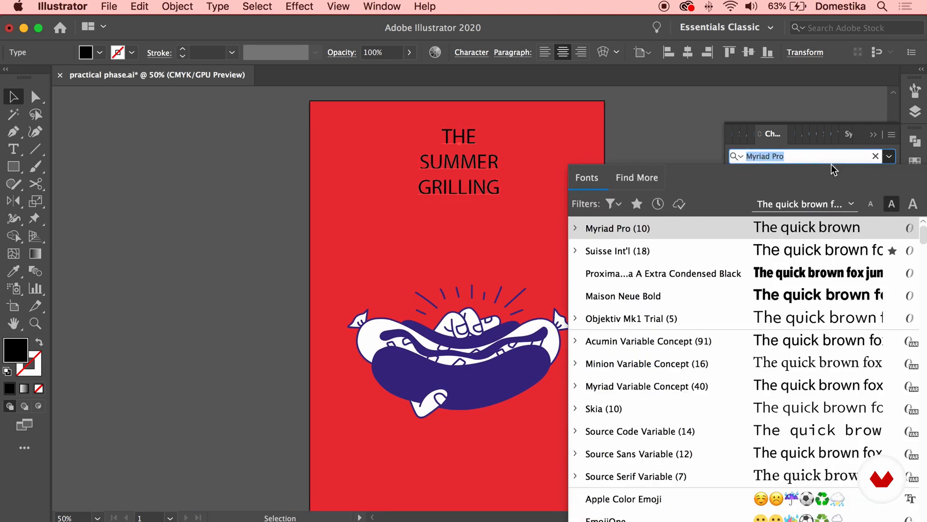
{"action": "left_click", "coordinate": [612, 203]}
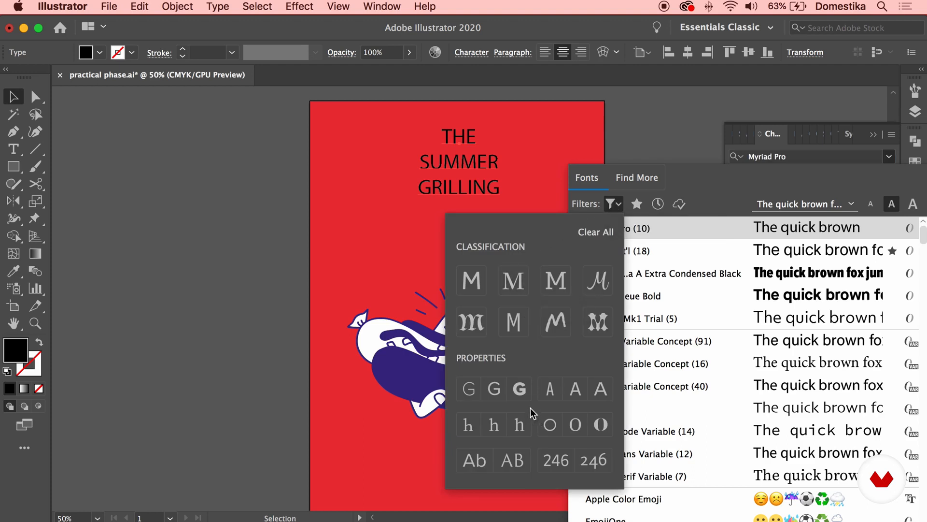
{"action": "left_click", "coordinate": [473, 282]}
{"action": "left_click", "coordinate": [477, 285]}
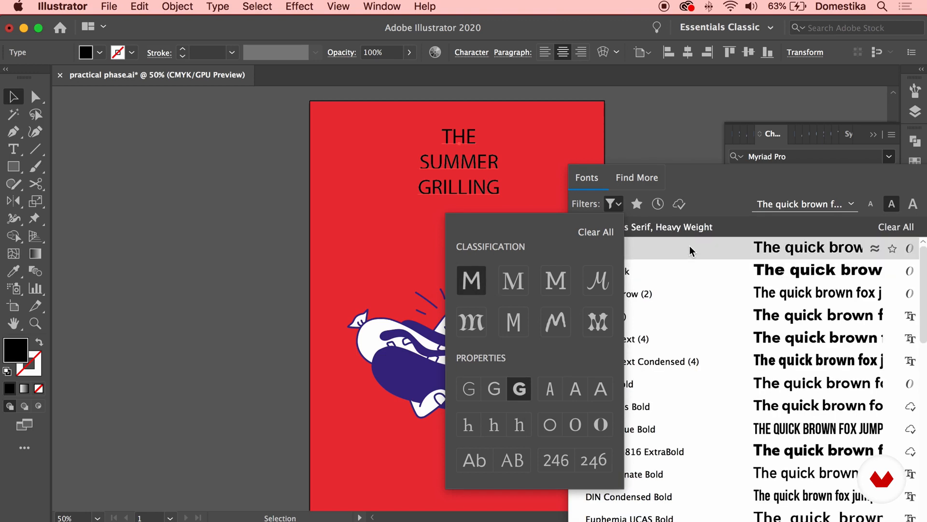
{"action": "left_click", "coordinate": [726, 190]}
{"action": "left_click", "coordinate": [613, 203]}
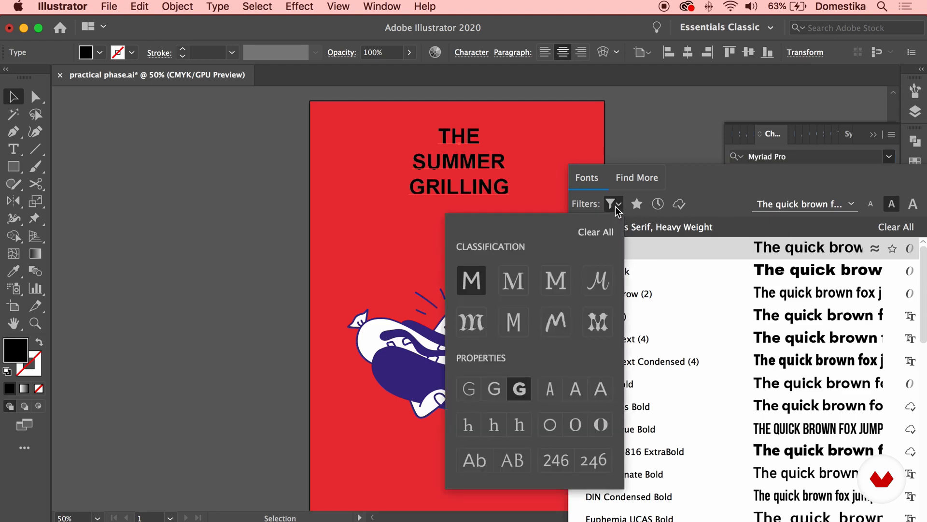
{"action": "left_click", "coordinate": [615, 207]}
Apply the font Proxima Nova Extra Condensed Black to the title and fill the text with white
{"action": "scroll", "coordinate": [722, 326], "scroll_direction": "down", "scroll_amount": 5}
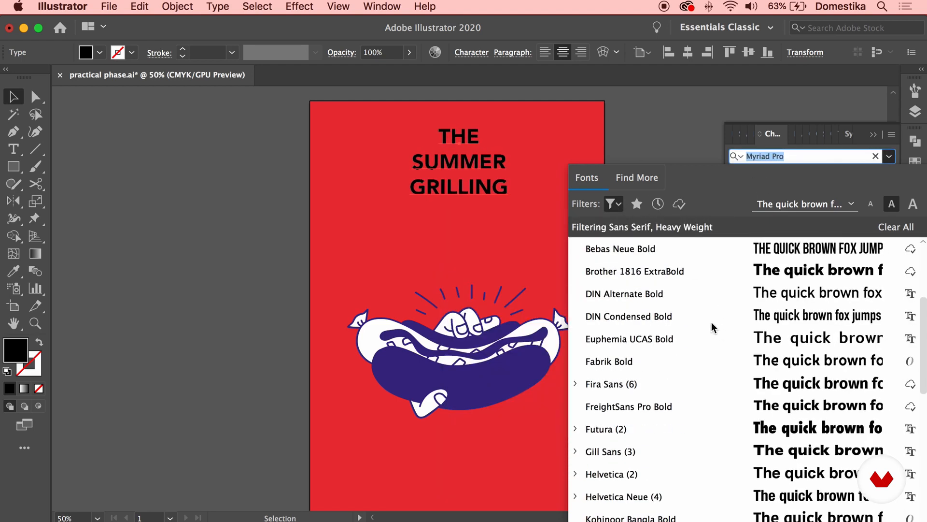
{"action": "scroll", "coordinate": [703, 432], "scroll_direction": "down", "scroll_amount": 5}
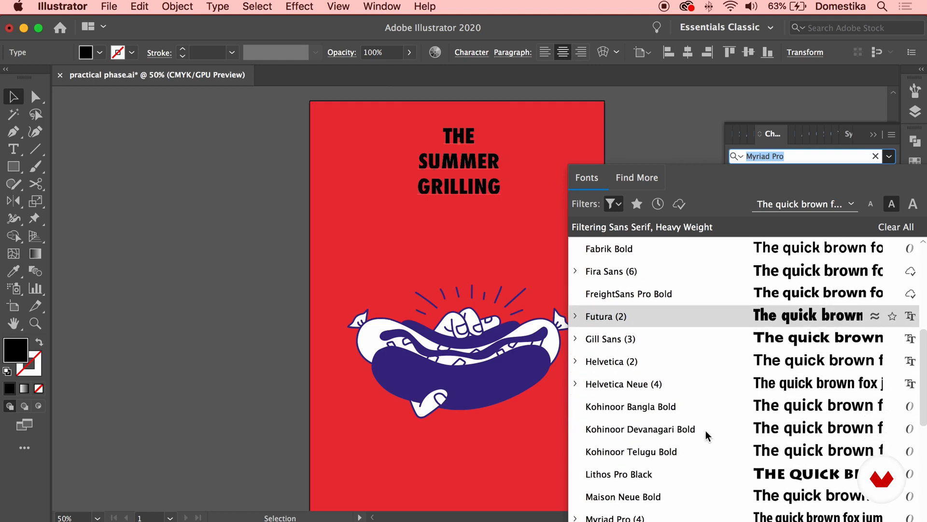
{"action": "scroll", "coordinate": [705, 431], "scroll_direction": "down", "scroll_amount": 2}
{"action": "scroll", "coordinate": [683, 449], "scroll_direction": "down", "scroll_amount": 4}
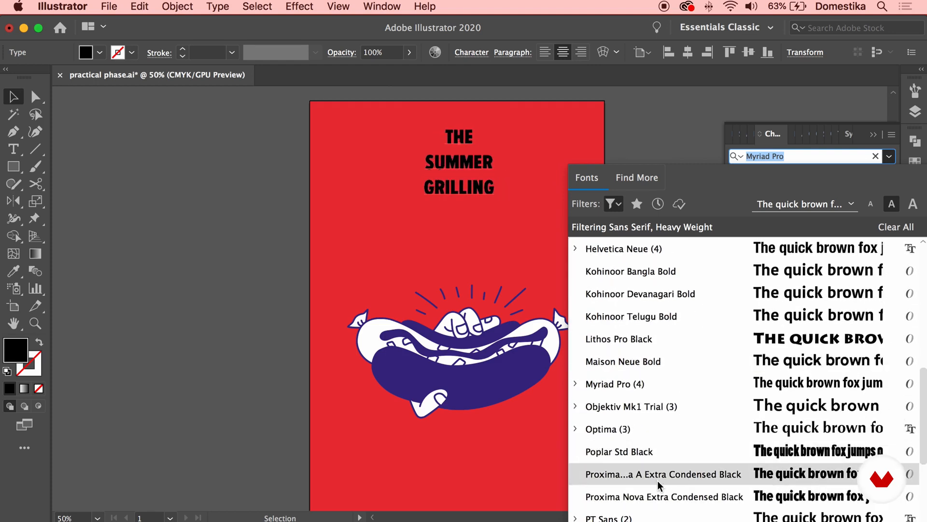
{"action": "scroll", "coordinate": [655, 498], "scroll_direction": "down", "scroll_amount": 2}
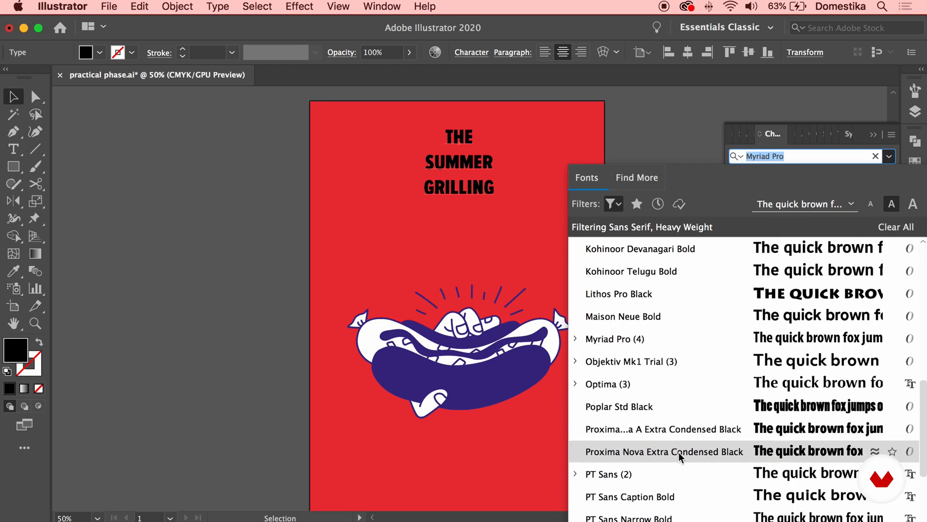
{"action": "left_click", "coordinate": [647, 453]}
{"action": "left_click", "coordinate": [830, 156]}
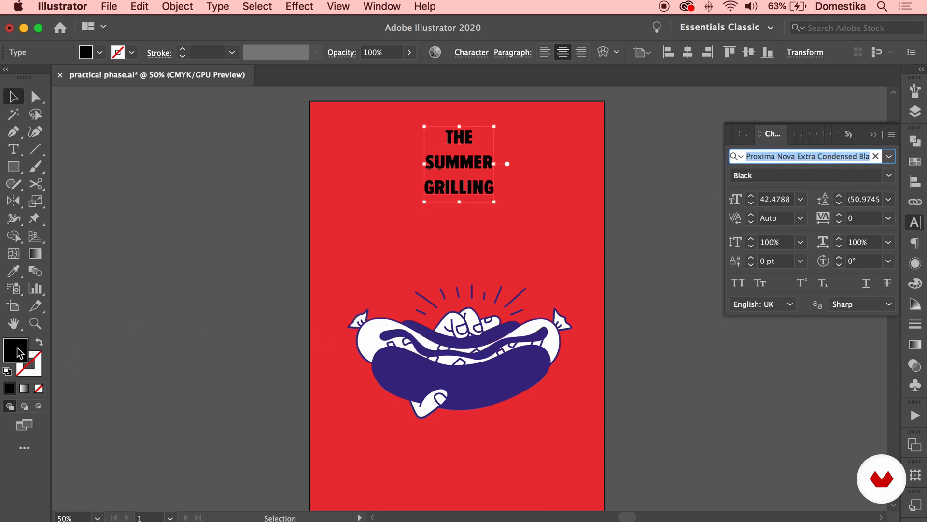
{"action": "left_click", "coordinate": [913, 162]}
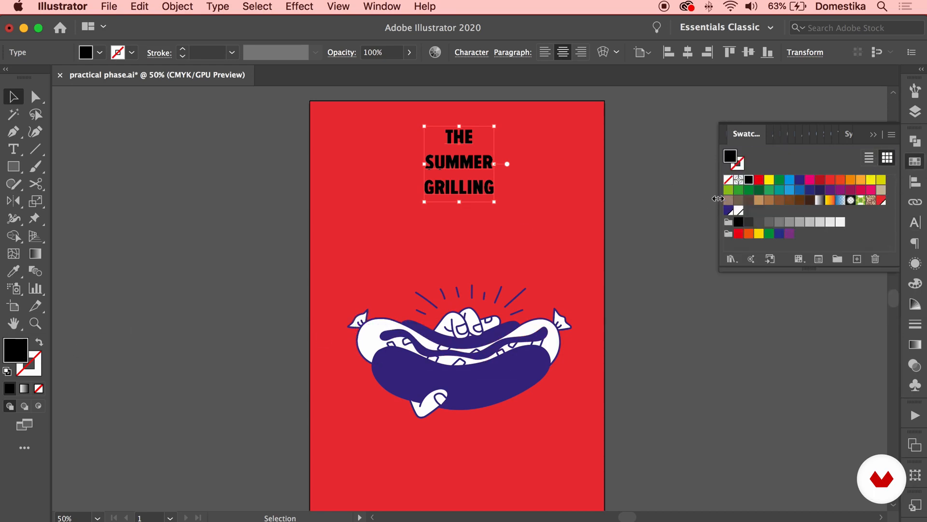
{"action": "left_click", "coordinate": [738, 211]}
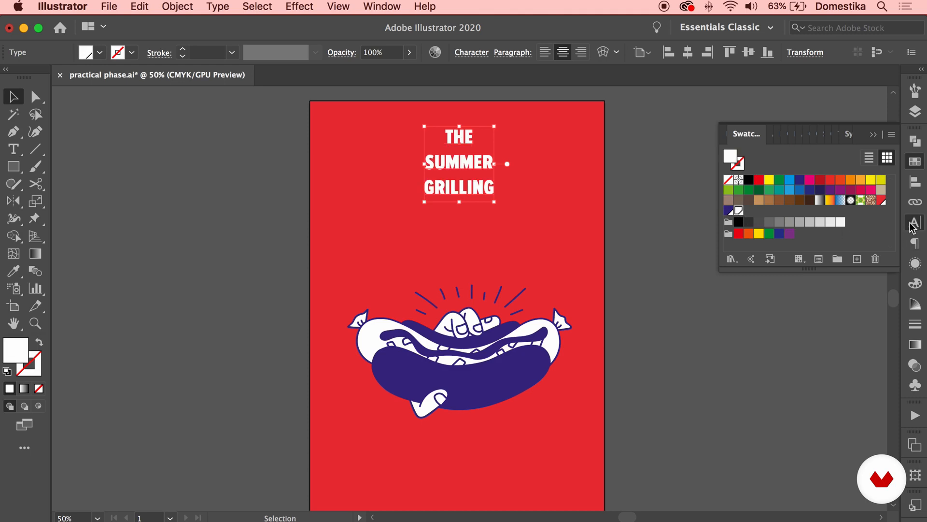
Set the title's font size to 85 pt and its leading to 77 pt
{"action": "left_click", "coordinate": [913, 223]}
{"action": "left_click", "coordinate": [751, 197]}
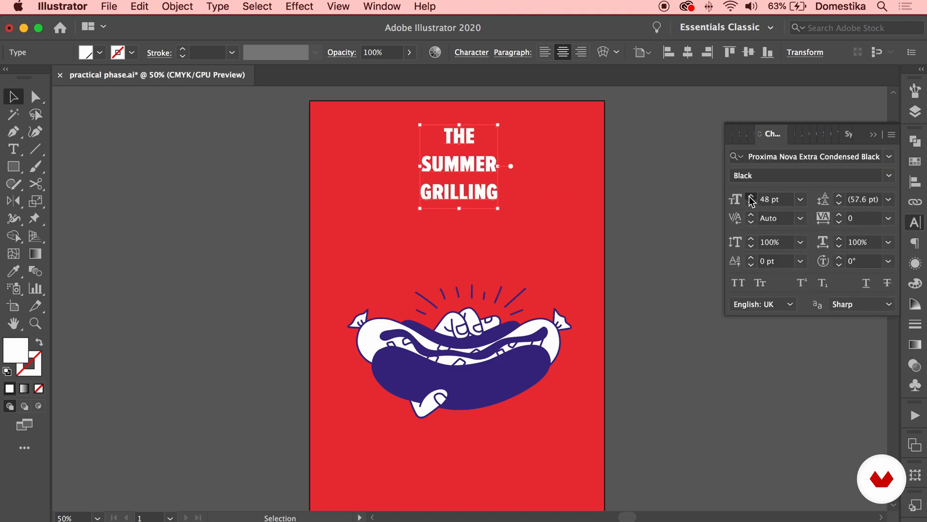
{"action": "left_click_drag", "start_coordinate": [751, 197], "coordinate": [751, 197]}
{"action": "left_click_drag", "start_coordinate": [841, 202], "coordinate": [842, 202]}
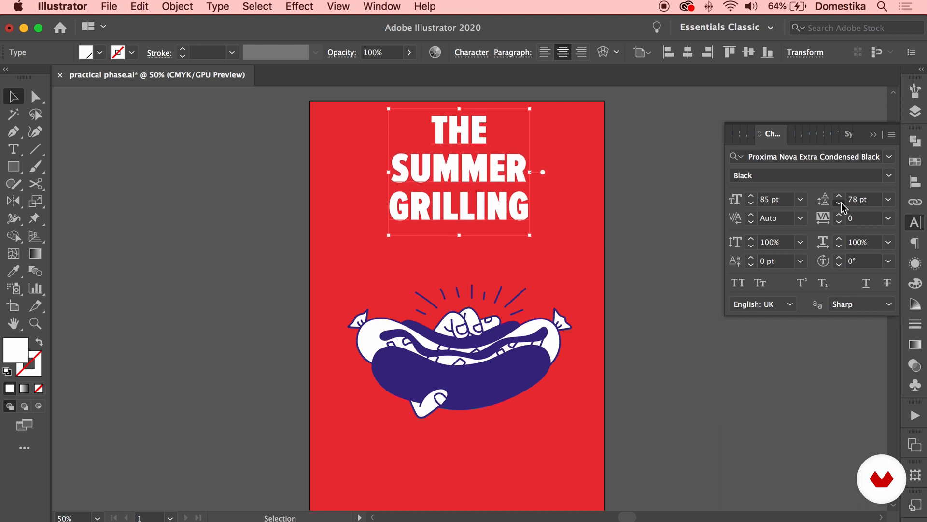
{"action": "left_click", "coordinate": [647, 171]}
Copy the word THE and remove it from the title, then move the remaining SUMMER GRILLING text down towards the hot dog
{"action": "double_click", "coordinate": [452, 129]}
{"action": "double_click", "coordinate": [452, 129]}
{"action": "key", "text": "super+c"}
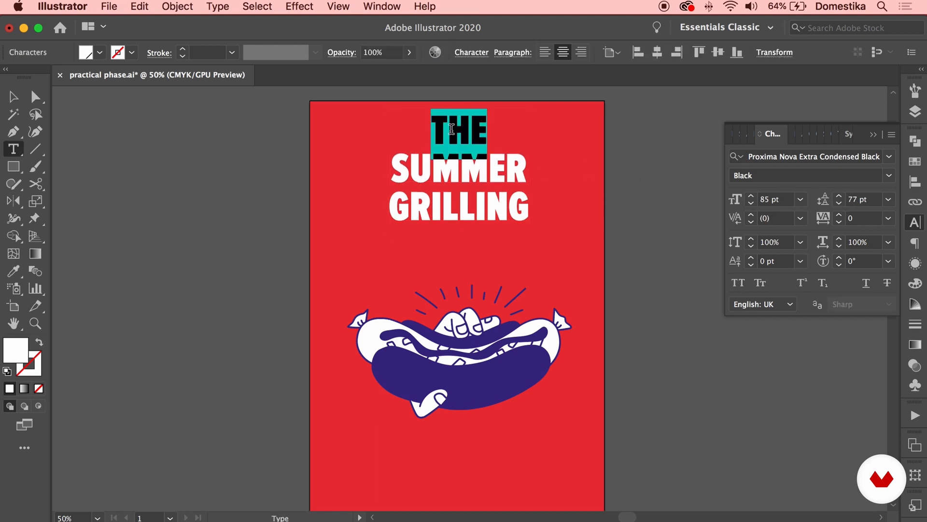
{"action": "key", "text": "BackSpace"}
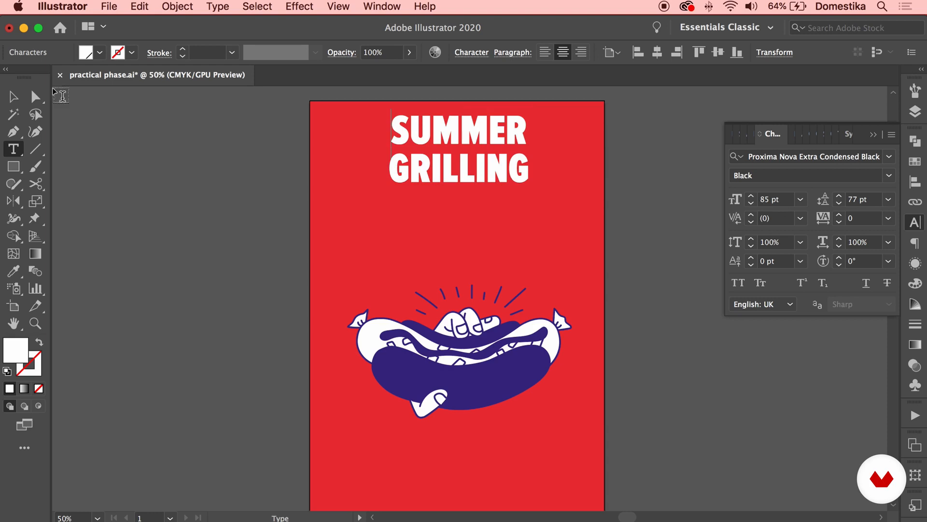
{"action": "key", "text": "Escape"}
{"action": "left_click_drag", "start_coordinate": [433, 137], "coordinate": [436, 212]}
{"action": "left_click", "coordinate": [504, 145]}
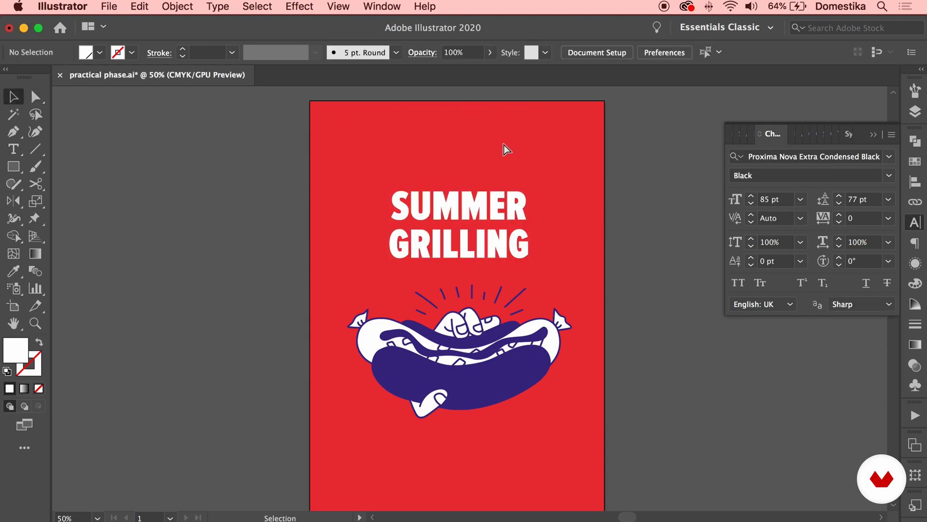
Paste THE as a separate text above SUMMER GRILLING and scale the SUMMER GRILLING text up slightly
{"action": "key", "text": "super+v"}
{"action": "left_click_drag", "start_coordinate": [484, 283], "coordinate": [484, 138]}
{"action": "left_click", "coordinate": [528, 207]}
{"action": "mouse_move", "coordinate": [532, 187]}
{"action": "left_mouse_down"}
{"action": "mouse_move", "coordinate": [560, 178]}
{"action": "mouse_move", "coordinate": [546, 177]}
{"action": "left_mouse_up"}
Scale down the separate word THE and set its font size to 40 pt
{"action": "left_click", "coordinate": [468, 147]}
{"action": "left_click_drag", "start_coordinate": [492, 129], "coordinate": [485, 131]}
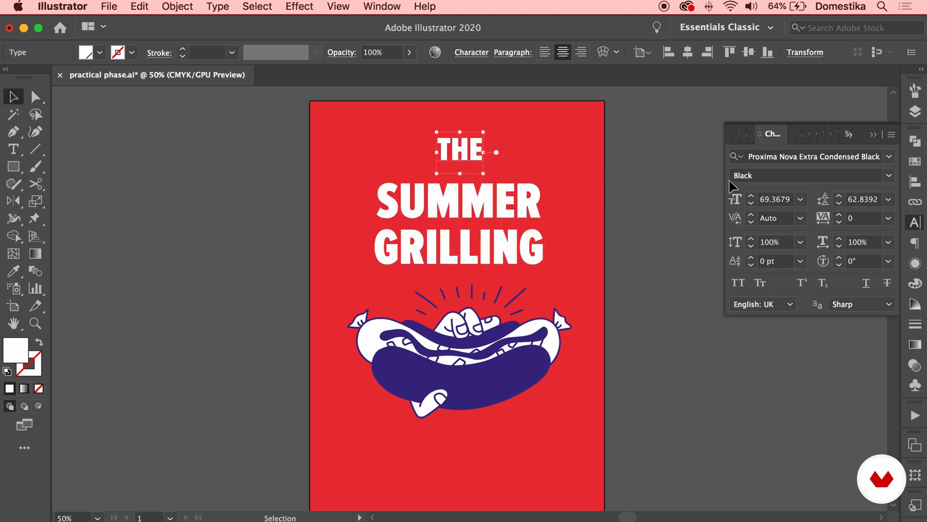
{"action": "left_click", "coordinate": [750, 205]}
{"action": "left_click_drag", "start_coordinate": [486, 135], "coordinate": [483, 138]}
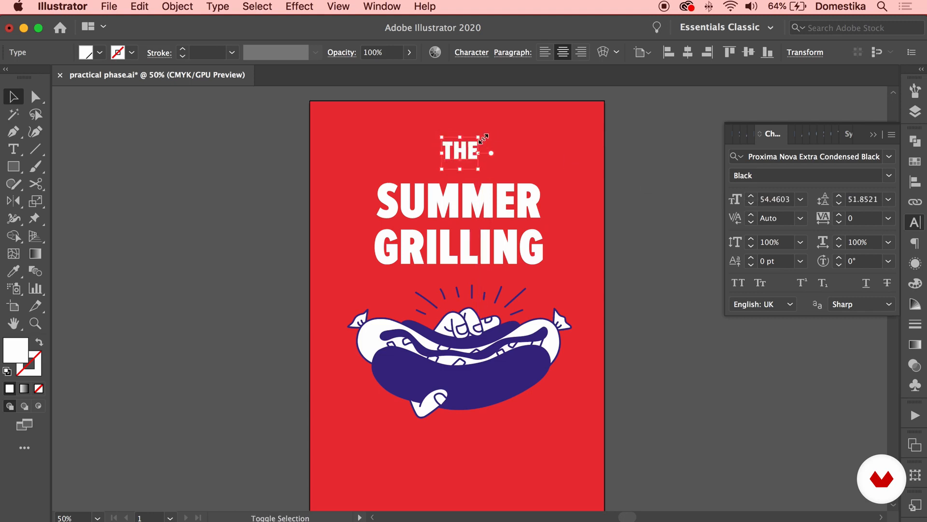
{"action": "left_click", "coordinate": [769, 200]}
{"action": "type", "text": "40"}
{"action": "key", "text": "Return"}
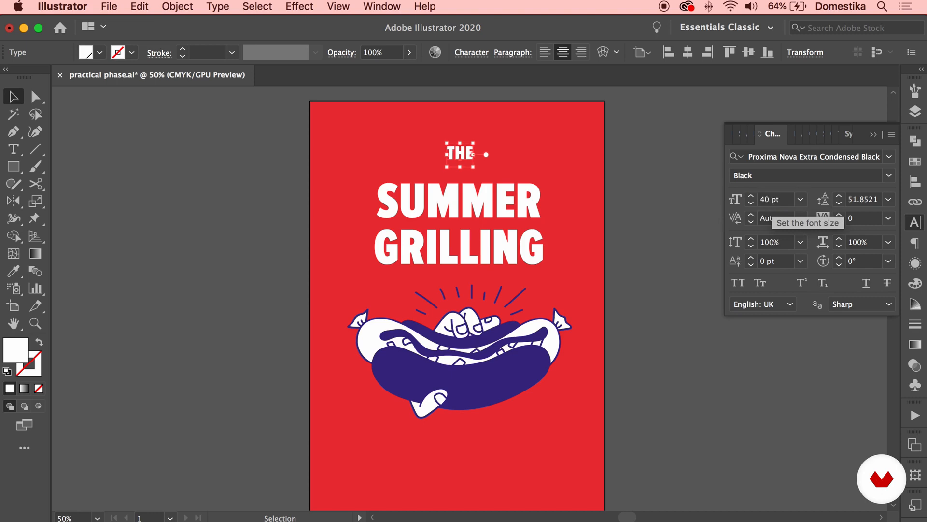
Set the SUMMER GRILLING text's font size to 106 pt and increase its leading slightly
{"action": "left_click_drag", "start_coordinate": [633, 197], "coordinate": [608, 217]}
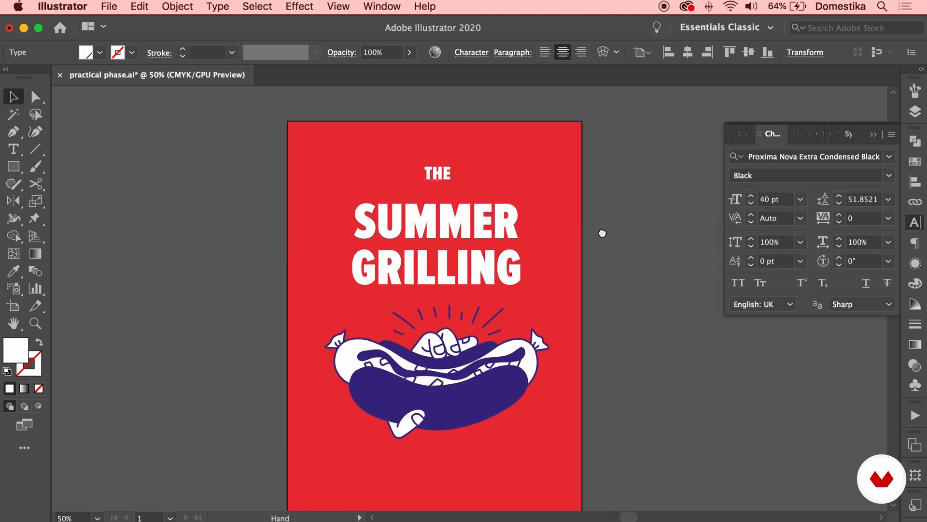
{"action": "left_click", "coordinate": [485, 234]}
{"action": "left_click", "coordinate": [751, 196]}
{"action": "left_click", "coordinate": [752, 196]}
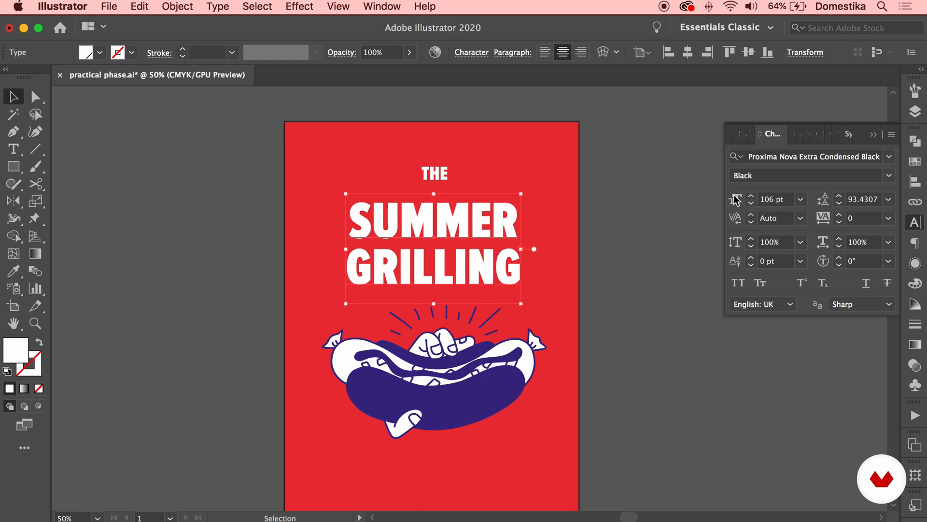
{"action": "left_click", "coordinate": [839, 197]}
{"action": "left_click", "coordinate": [838, 196]}
{"action": "left_click", "coordinate": [839, 197]}
{"action": "left_click", "coordinate": [839, 196]}
Align THE and SUMMER GRILLING on their horizontal centres and move SUMMER GRILLING up closer to THE
{"action": "left_click_drag", "start_coordinate": [603, 145], "coordinate": [409, 252]}
{"action": "left_click", "coordinate": [610, 53]}
{"action": "left_click", "coordinate": [482, 92]}
{"action": "left_click", "coordinate": [497, 242]}
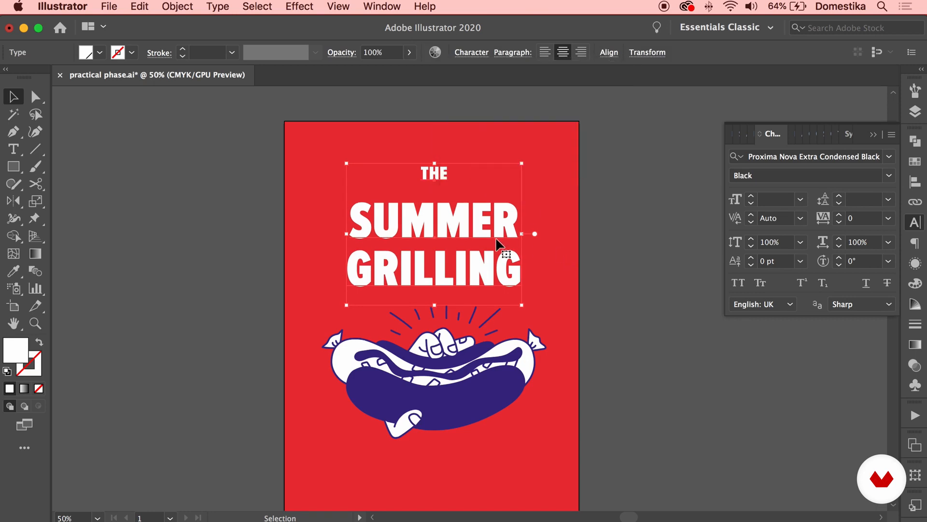
{"action": "left_click", "coordinate": [566, 224]}
{"action": "left_click_drag", "start_coordinate": [485, 222], "coordinate": [484, 207]}
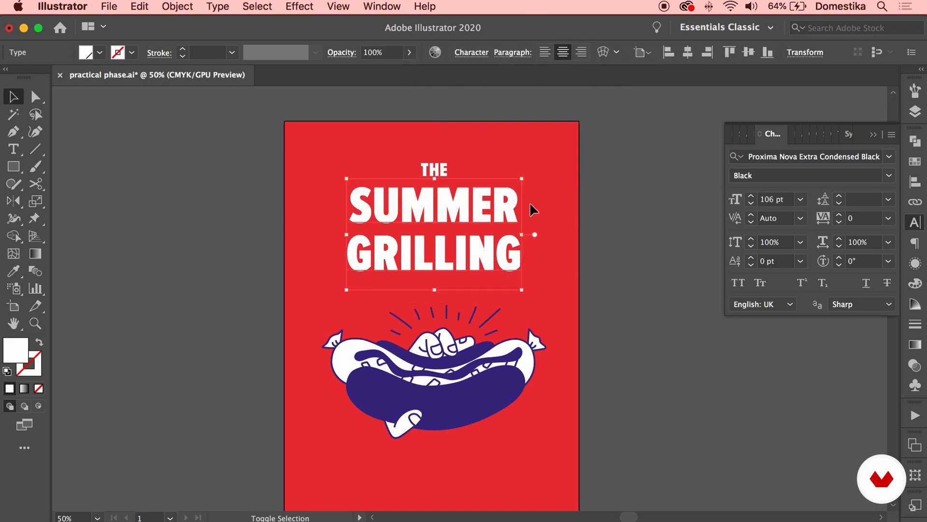
{"action": "left_click", "coordinate": [573, 202]}
Set the leading of the SUMMER GRILLING text to 104 pt
{"action": "scroll", "coordinate": [575, 201], "scroll_direction": "up", "scroll_amount": 3}
{"action": "scroll", "coordinate": [575, 201], "scroll_direction": "right", "scroll_amount": 1}
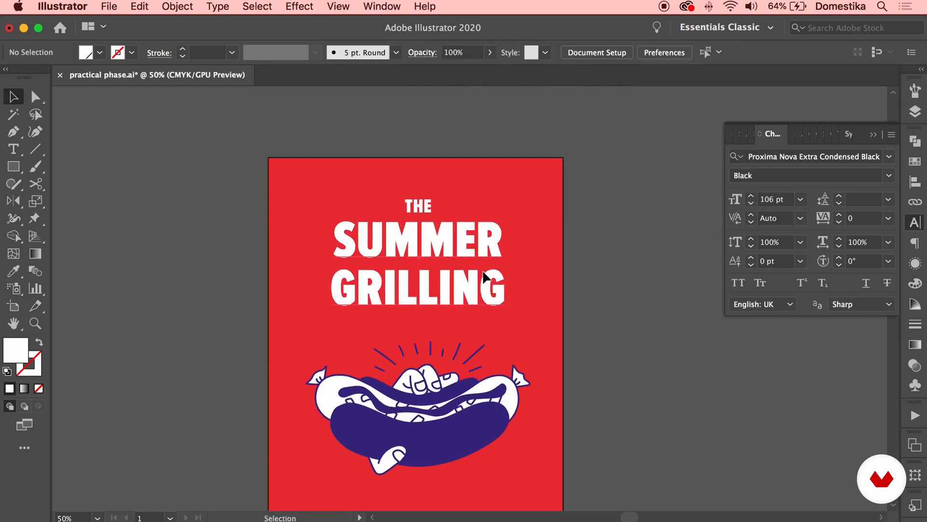
{"action": "left_click", "coordinate": [483, 241]}
{"action": "left_click", "coordinate": [840, 201]}
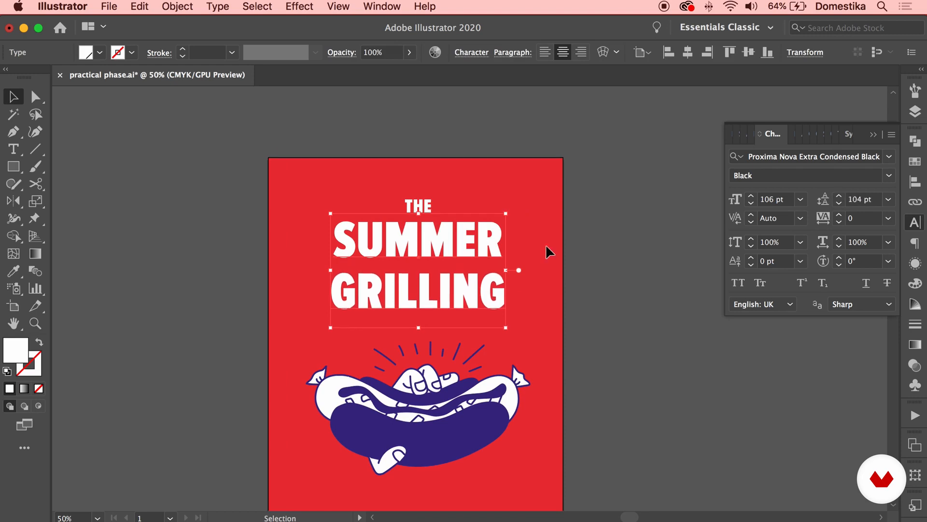
{"action": "left_click", "coordinate": [548, 250]}
Underline both lines of the SUMMER GRILLING text
{"action": "key", "text": "super+equal"}
{"action": "key", "text": "super+equal"}
{"action": "key", "text": "super+equal"}
{"action": "left_click", "coordinate": [14, 166]}
{"action": "scroll", "coordinate": [207, 216], "scroll_direction": "up", "scroll_amount": 3}
{"action": "scroll", "coordinate": [206, 215], "scroll_direction": "left", "scroll_amount": 4}
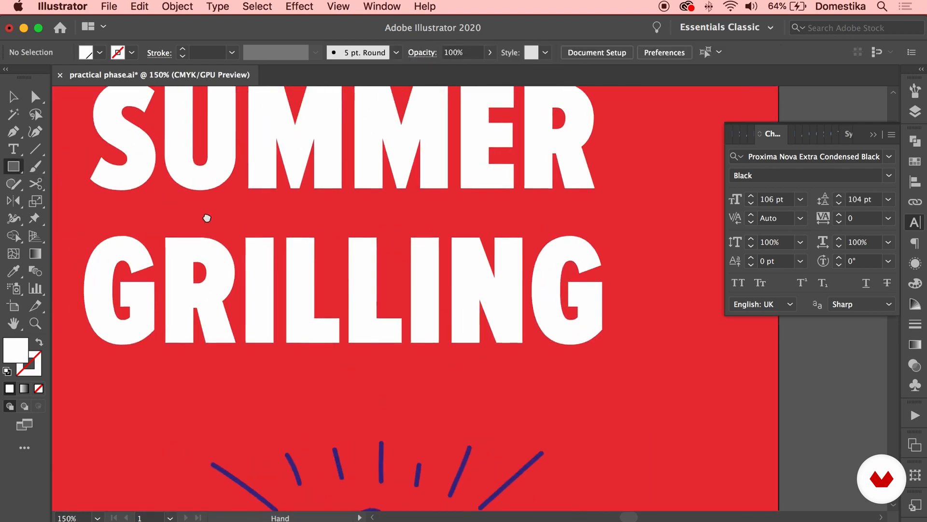
{"action": "key", "text": "v"}
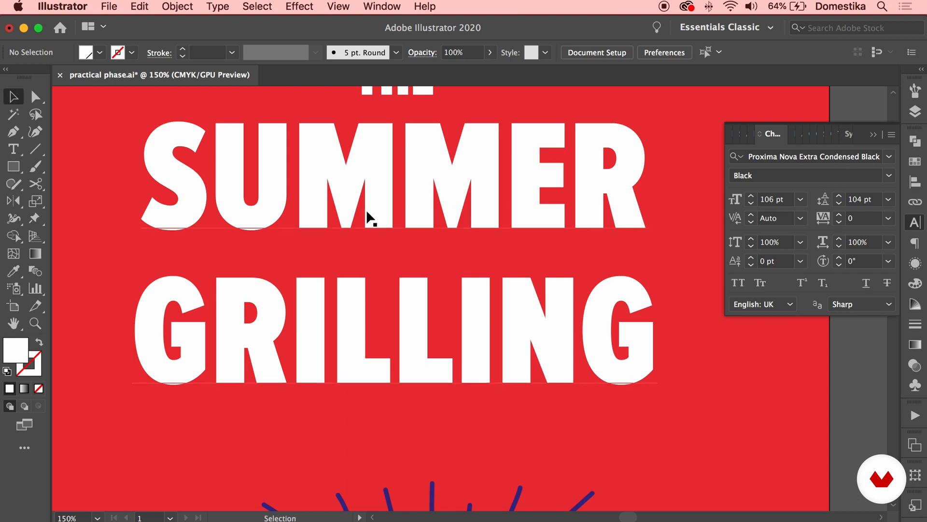
{"action": "left_click", "coordinate": [366, 210]}
{"action": "left_click", "coordinate": [867, 284]}
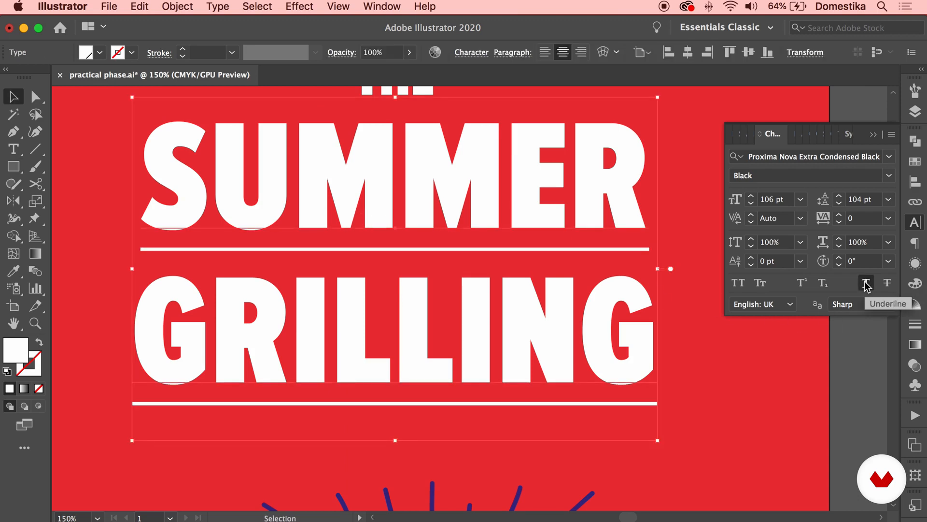
Draw a white rectangle over the underline beneath SUMMER, matching its width but thicker, as a divider bar
{"action": "key", "text": "super+1"}
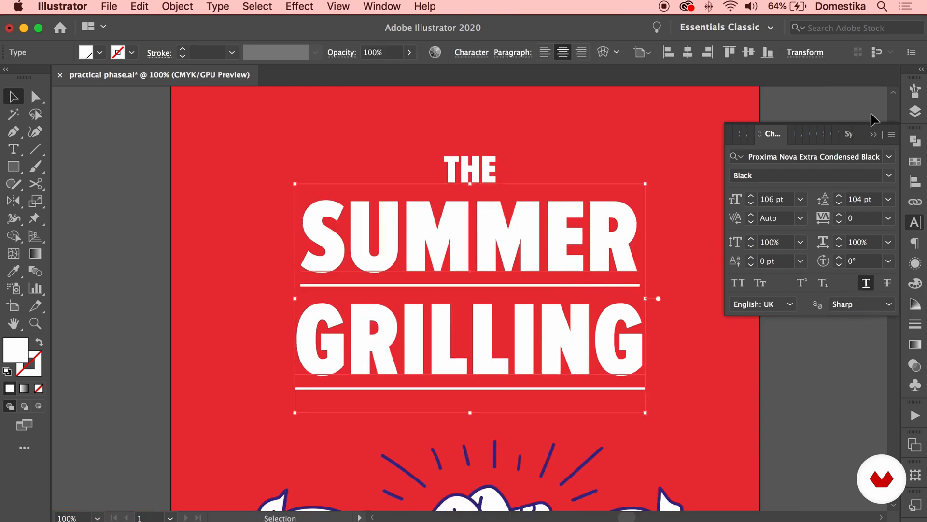
{"action": "left_click", "coordinate": [674, 352]}
{"action": "key", "text": "super+equal"}
{"action": "key", "text": "super+equal"}
{"action": "key", "text": "m"}
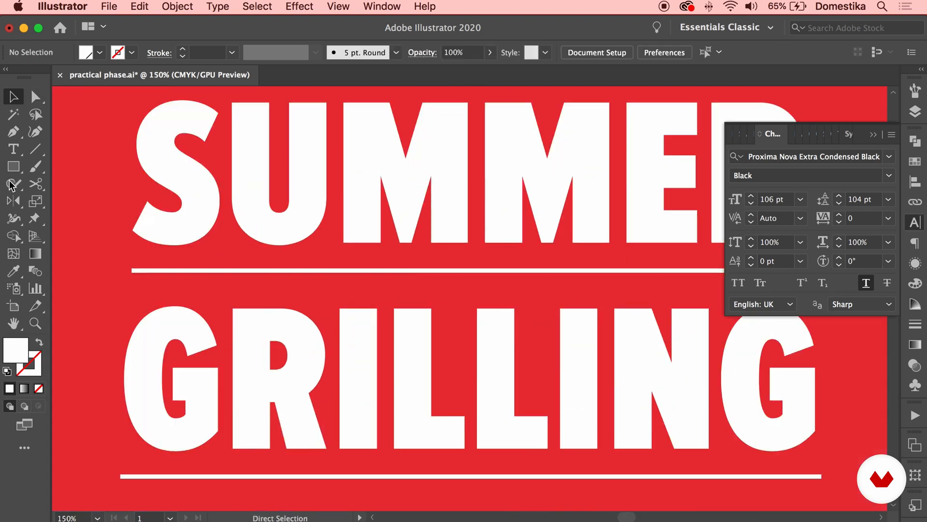
{"action": "left_click_drag", "start_coordinate": [207, 241], "coordinate": [145, 214]}
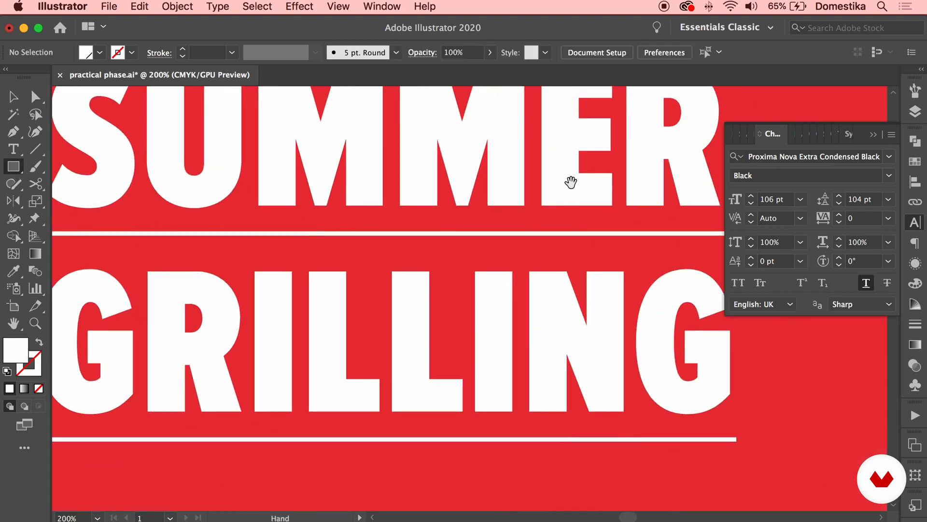
{"action": "left_click", "coordinate": [865, 137]}
{"action": "scroll", "coordinate": [352, 241], "scroll_direction": "left", "scroll_amount": 5}
{"action": "scroll", "coordinate": [351, 241], "scroll_direction": "up", "scroll_amount": 1}
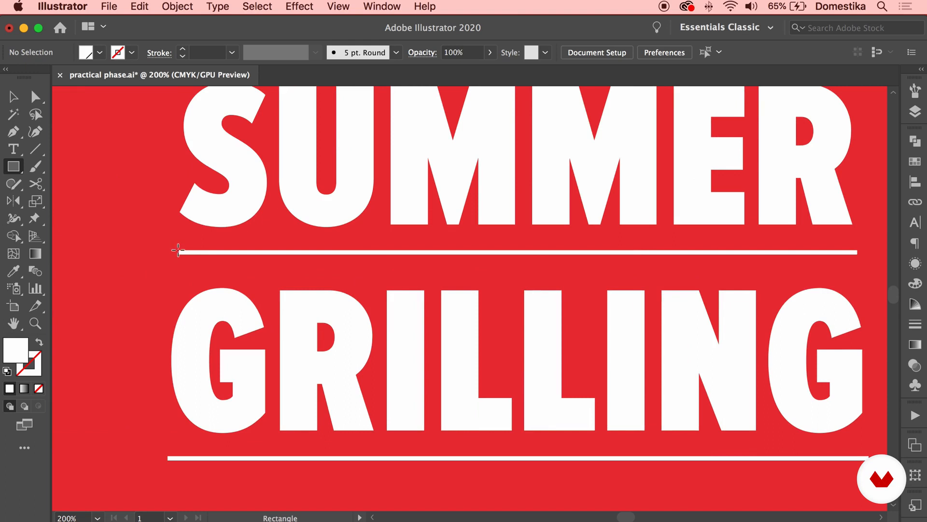
{"action": "left_click_drag", "start_coordinate": [178, 249], "coordinate": [858, 269]}
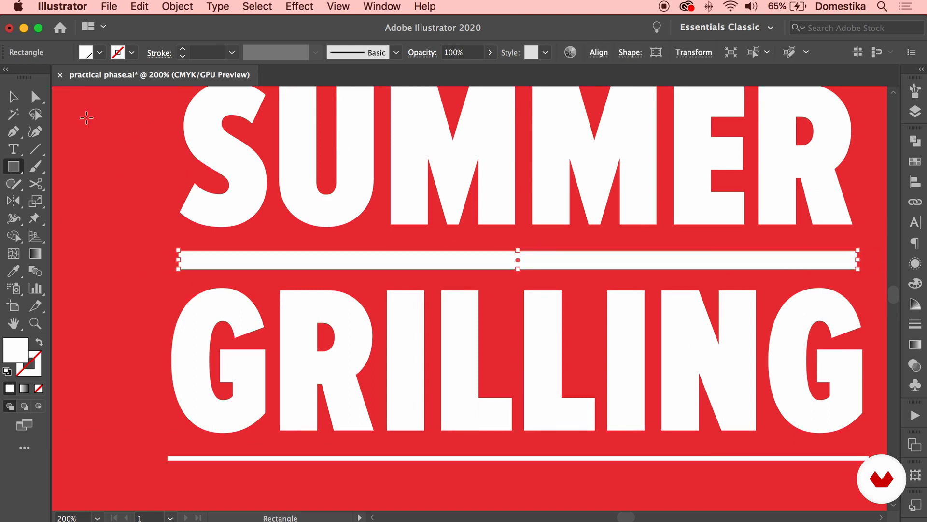
Duplicate the divider bar onto the underline beneath GRILLING and widen the copy to that underline's full width
{"action": "left_click", "coordinate": [12, 97]}
{"action": "scroll", "coordinate": [383, 297], "scroll_direction": "down", "scroll_amount": 2}
{"action": "left_click_drag", "start_coordinate": [355, 226], "coordinate": [360, 437]}
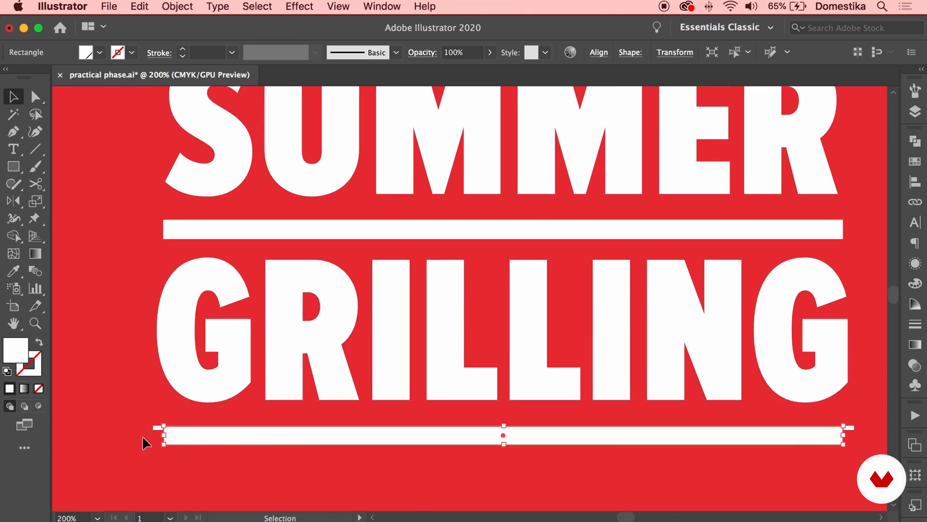
{"action": "left_click_drag", "start_coordinate": [168, 439], "coordinate": [153, 435]}
{"action": "key", "text": "super+minus"}
{"action": "key", "text": "super+minus"}
{"action": "key", "text": "super+minus"}
{"action": "key", "text": "super+minus"}
Remove the underline formatting from the SUMMER GRILLING text
{"action": "left_click", "coordinate": [557, 279]}
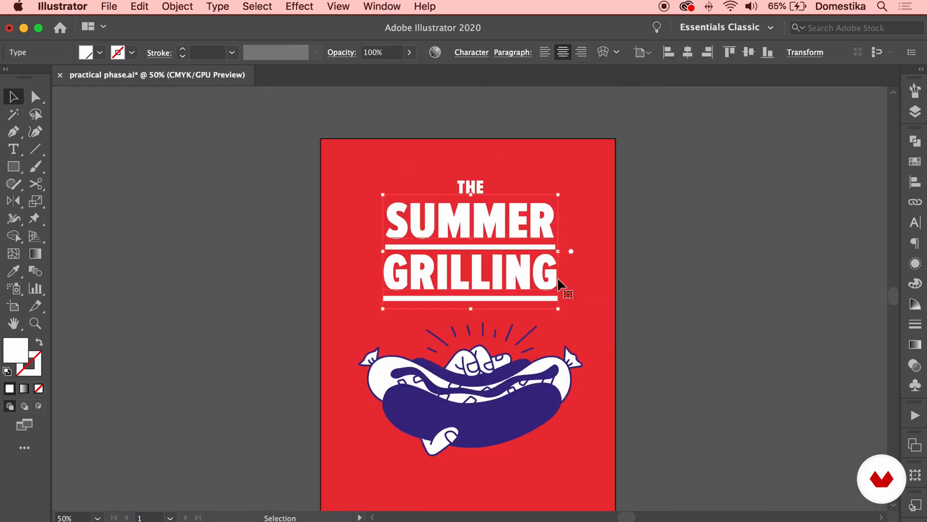
{"action": "left_click", "coordinate": [915, 223]}
{"action": "left_click", "coordinate": [867, 284]}
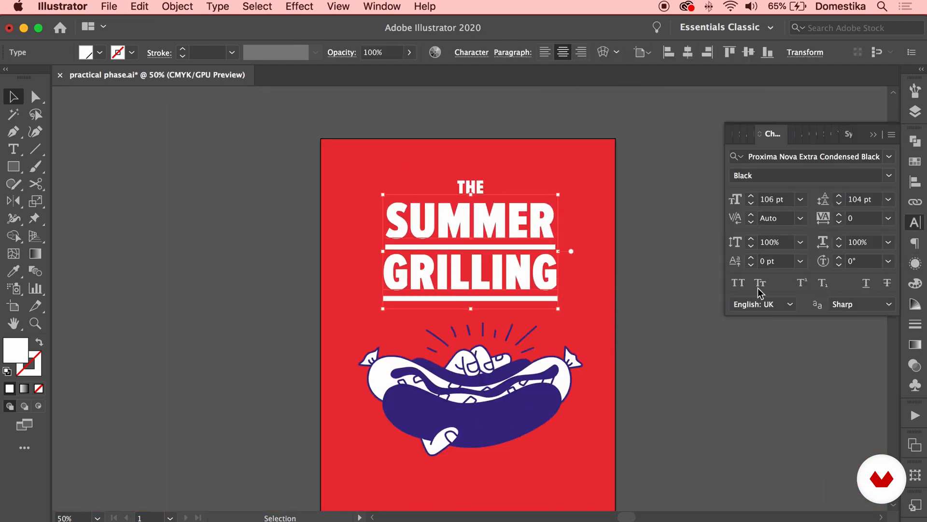
{"action": "left_click", "coordinate": [661, 285]}
Move both divider bars up slightly, closer to the words above them
{"action": "key", "text": "super+plus"}
{"action": "left_click_drag", "start_coordinate": [647, 292], "coordinate": [563, 331]}
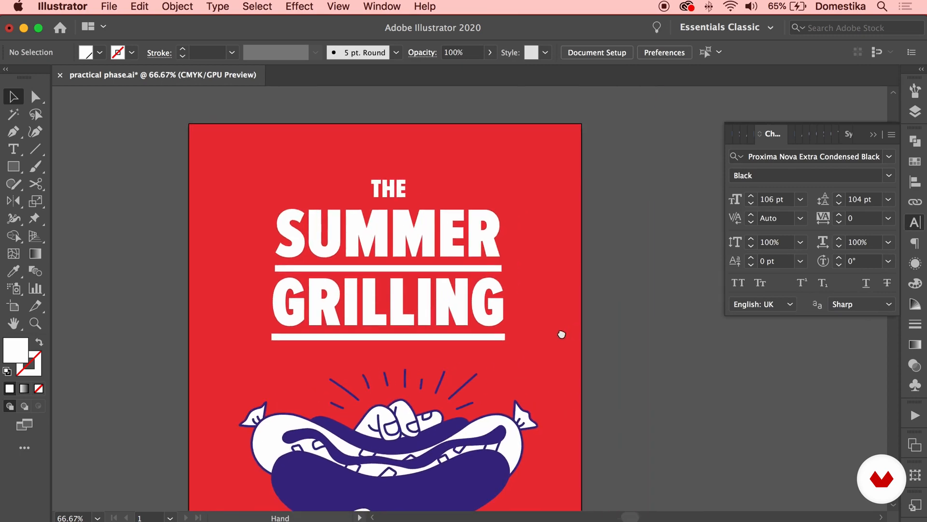
{"action": "left_click", "coordinate": [459, 338]}
{"action": "left_click", "coordinate": [485, 268], "text": "shift"}
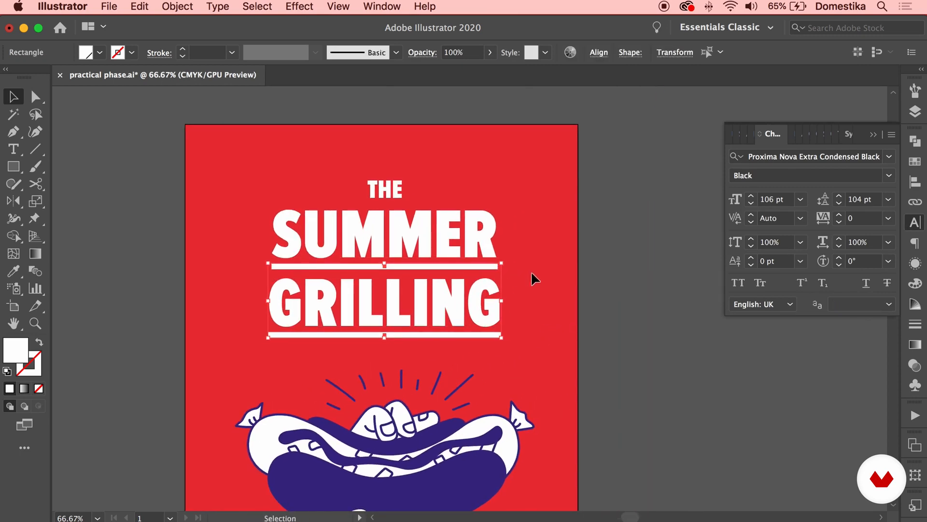
{"action": "left_click", "coordinate": [535, 273]}
{"action": "key", "text": "super+minus"}
{"action": "left_click_drag", "start_coordinate": [555, 303], "coordinate": [552, 282]}
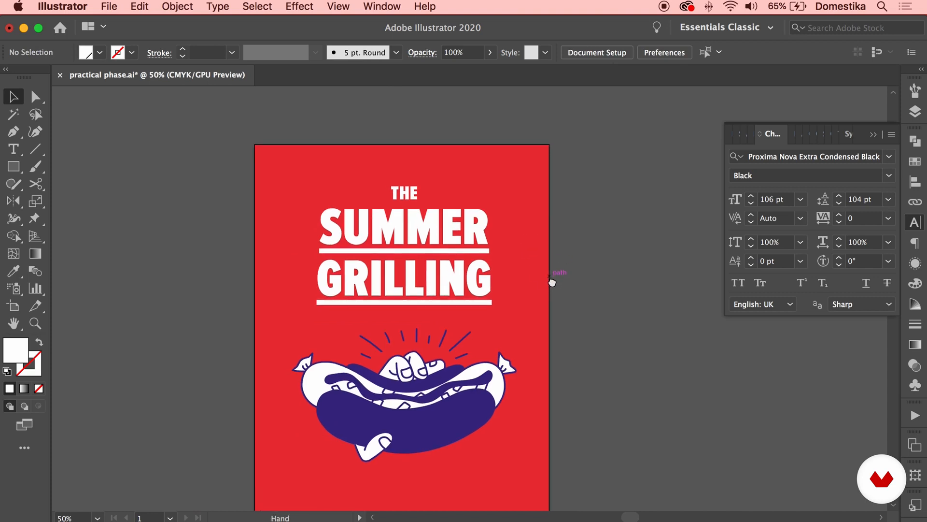
Try to nudge the right end of the bar beneath GRILLING inward
{"action": "key", "text": "super+plus"}
{"action": "left_click", "coordinate": [497, 303]}
{"action": "left_click", "coordinate": [523, 295]}
{"action": "key", "text": "a"}
{"action": "left_click_drag", "start_coordinate": [523, 293], "coordinate": [498, 321]}
{"action": "key", "text": "Left"}
{"action": "key", "text": "Left"}
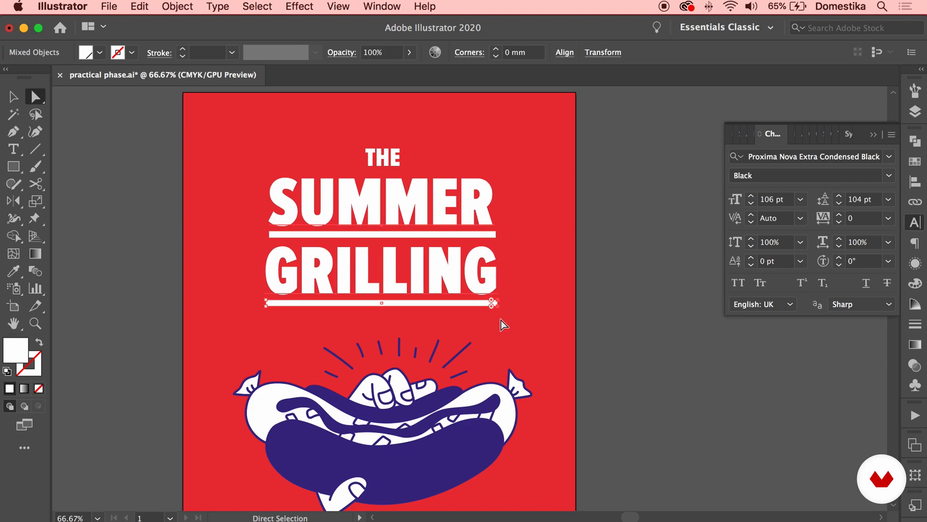
{"action": "left_click", "coordinate": [520, 321]}
Show the rulers and place a vertical guide at the left edge of GRILLING's first G
{"action": "key", "text": "super+plus"}
{"action": "key", "text": "super+plus"}
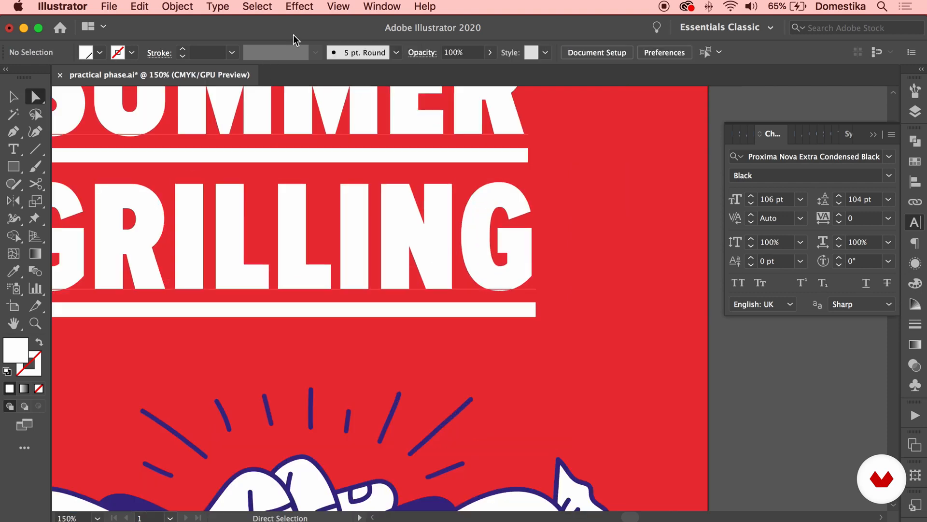
{"action": "left_click", "coordinate": [333, 7]}
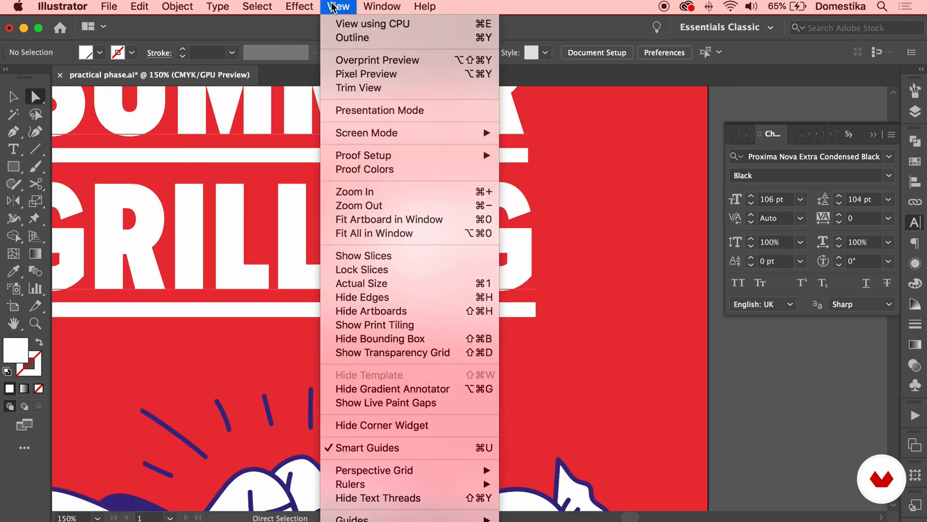
{"action": "mouse_move", "coordinate": [401, 483]}
{"action": "left_click", "coordinate": [539, 483]}
{"action": "scroll", "coordinate": [296, 311], "scroll_direction": "left", "scroll_amount": 5}
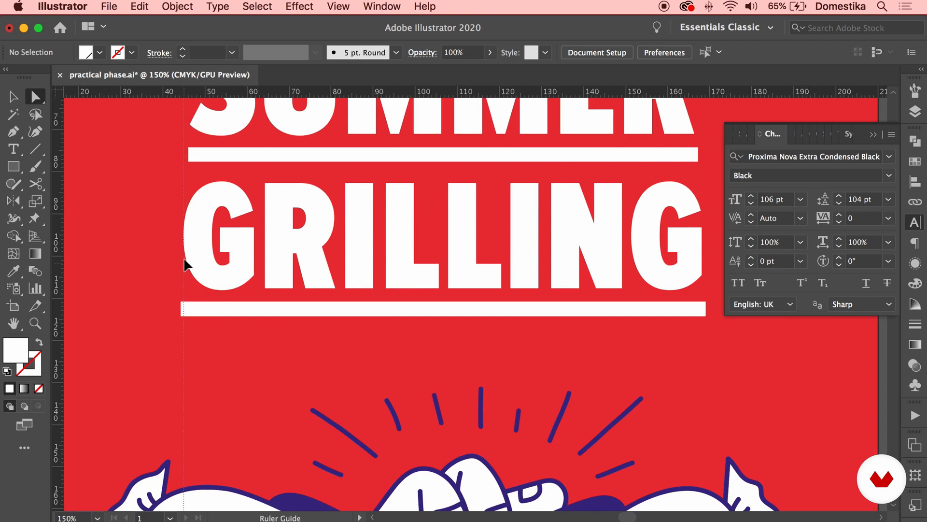
Trim the bar beneath GRILLING so its ends meet vertical guides at the word's outer edges
{"action": "left_click", "coordinate": [201, 309]}
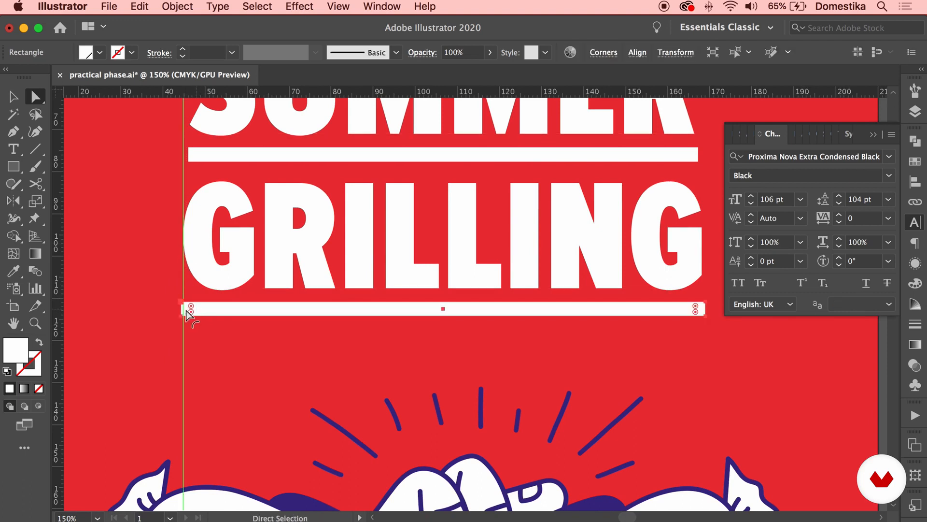
{"action": "key", "text": "v"}
{"action": "left_click_drag", "start_coordinate": [302, 369], "coordinate": [9, 393]}
{"action": "key", "text": "shift+super+a"}
{"action": "key", "text": "super+="}
{"action": "key", "text": "super+="}
{"action": "left_click_drag", "start_coordinate": [58, 329], "coordinate": [70, 330]}
{"action": "left_click_drag", "start_coordinate": [354, 278], "coordinate": [348, 293]}
{"action": "left_click", "coordinate": [354, 364]}
{"action": "left_click_drag", "start_coordinate": [360, 367], "coordinate": [348, 367]}
{"action": "key", "text": "shift+super+a"}
{"action": "key", "text": "super+-"}
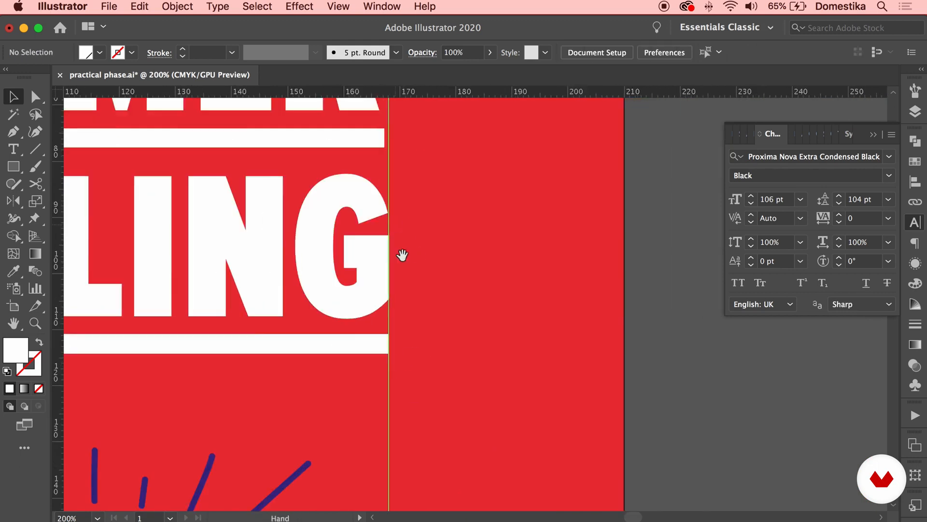
Trim both ends of the bar beneath SUMMER to the word's outer edges
{"action": "left_click_drag", "start_coordinate": [395, 224], "coordinate": [412, 410]}
{"action": "left_click_drag", "start_coordinate": [68, 311], "coordinate": [402, 269]}
{"action": "left_click", "coordinate": [381, 320]}
{"action": "key", "text": "super+="}
{"action": "left_click_drag", "start_coordinate": [269, 305], "coordinate": [373, 321]}
{"action": "left_click_drag", "start_coordinate": [583, 328], "coordinate": [573, 327]}
{"action": "scroll", "coordinate": [706, 317], "scroll_direction": "left", "scroll_amount": 20}
{"action": "left_click", "coordinate": [189, 274]}
{"action": "left_click", "coordinate": [319, 289]}
{"action": "left_click_drag", "start_coordinate": [315, 297], "coordinate": [320, 297]}
{"action": "left_click", "coordinate": [251, 309]}
{"action": "key", "text": "super+minus"}
{"action": "key", "text": "super+minus"}
{"action": "key", "text": "super+minus"}
{"action": "key", "text": "super+minus"}
{"action": "key", "text": "super+minus"}
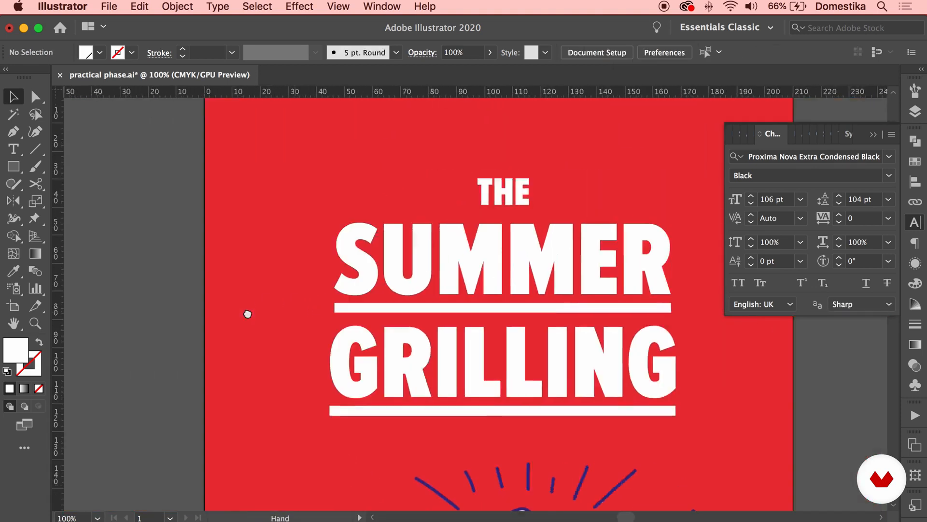
{"action": "left_click", "coordinate": [564, 305]}
{"action": "left_click", "coordinate": [563, 374], "text": "shift"}
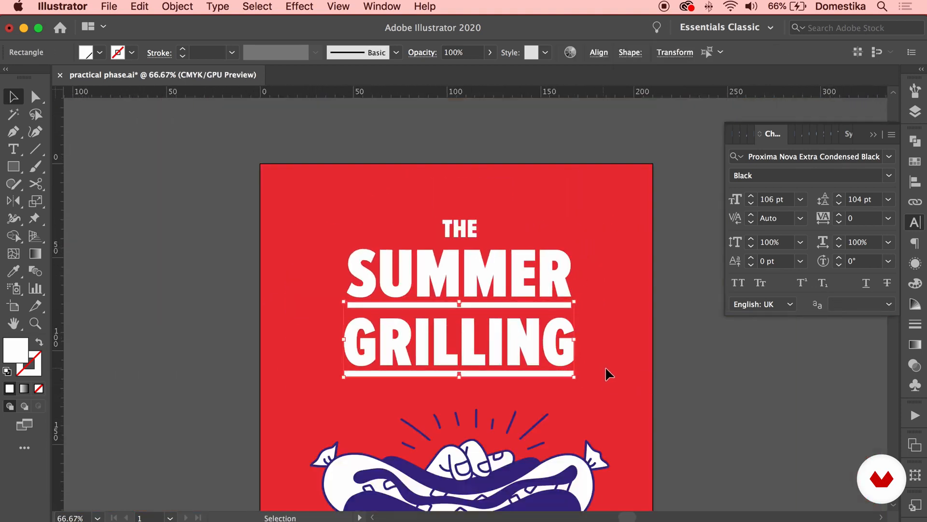
{"action": "left_click", "coordinate": [605, 366]}
{"action": "key", "text": "super+minus"}
{"action": "left_click_drag", "start_coordinate": [342, 274], "coordinate": [341, 271]}
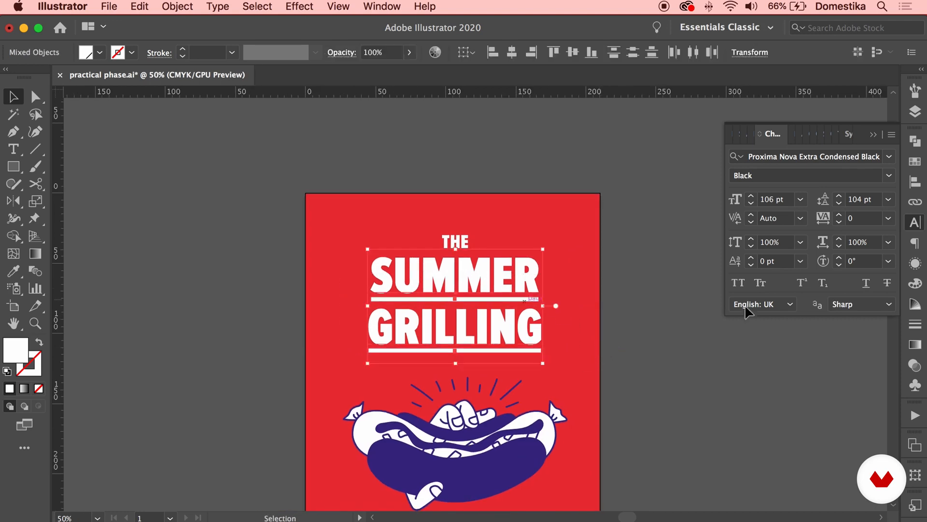
{"action": "left_click", "coordinate": [747, 309]}
Make both divider bars slightly thinner by raising their lower edges
{"action": "key", "text": "super+plus"}
{"action": "key", "text": "super+plus"}
{"action": "left_click", "coordinate": [754, 314]}
{"action": "key", "text": "a"}
{"action": "left_click", "coordinate": [647, 295]}
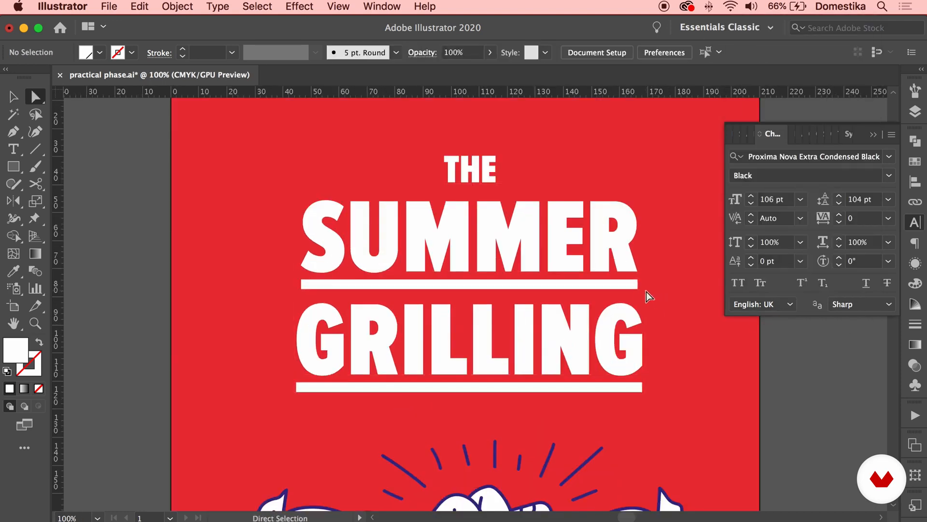
{"action": "left_click", "coordinate": [310, 284]}
{"action": "left_click", "coordinate": [304, 387], "text": "shift"}
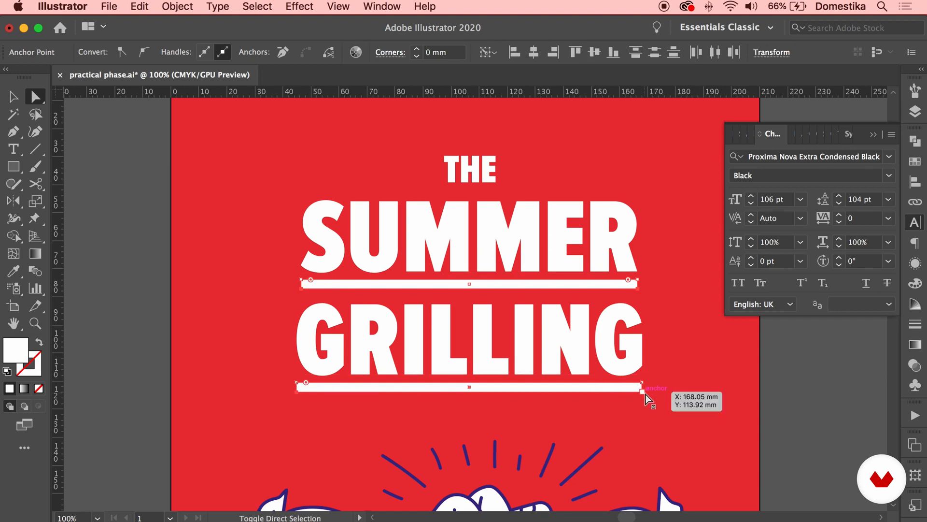
{"action": "left_click", "coordinate": [714, 396]}
{"action": "key", "text": "super+minus"}
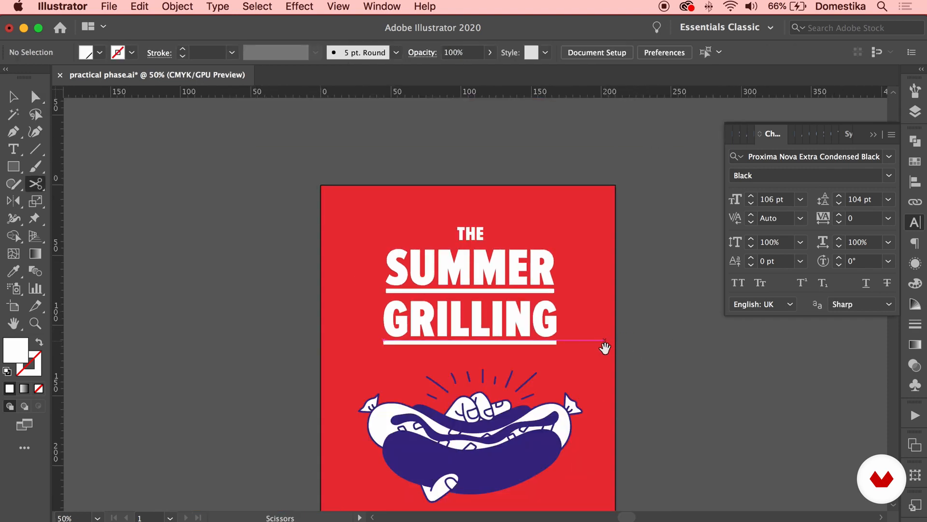
Group the title text with its divider bars and centre the group horizontally and vertically on the artboard
{"action": "left_click_drag", "start_coordinate": [603, 347], "coordinate": [593, 316]}
{"action": "key", "text": "v"}
{"action": "left_click", "coordinate": [462, 244]}
{"action": "key", "text": "a"}
{"action": "left_click", "coordinate": [512, 53]}
{"action": "left_click", "coordinate": [573, 52]}
{"action": "key", "text": "v"}
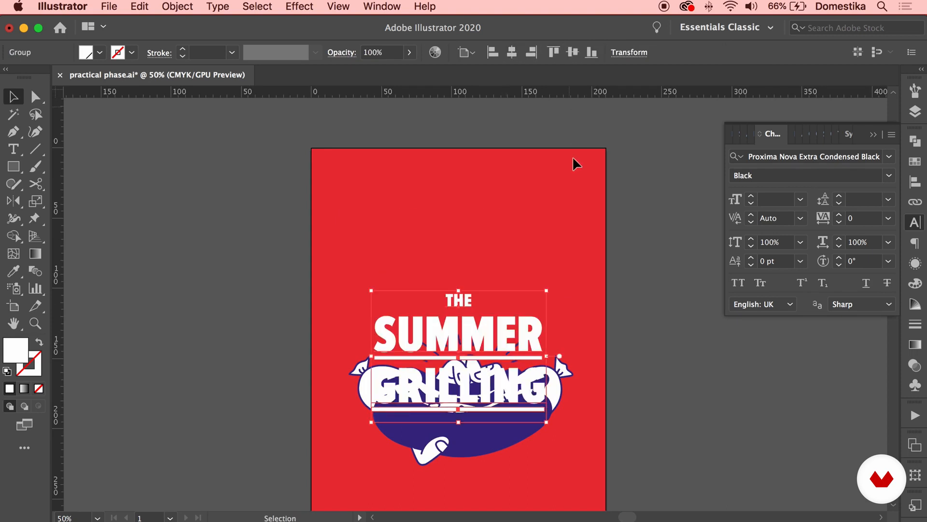
Move the title group up near the top of the artboard and shift the hot dog illustration lower
{"action": "left_click_drag", "start_coordinate": [489, 335], "coordinate": [483, 219]}
{"action": "left_click", "coordinate": [625, 241]}
{"action": "scroll", "coordinate": [591, 193], "scroll_direction": "down", "scroll_amount": 3}
{"action": "scroll", "coordinate": [591, 192], "scroll_direction": "right", "scroll_amount": 1}
{"action": "left_click_drag", "start_coordinate": [465, 319], "coordinate": [466, 343]}
{"action": "left_click", "coordinate": [552, 265]}
{"action": "left_click_drag", "start_coordinate": [552, 266], "coordinate": [534, 310]}
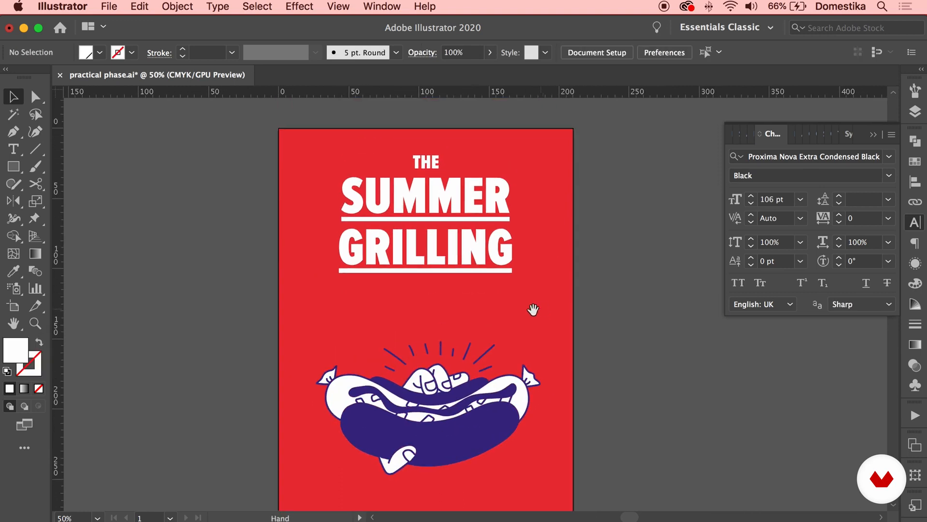
Add the text 'spicy hot dog' on two lines between the title and the illustration
{"action": "left_click", "coordinate": [14, 149]}
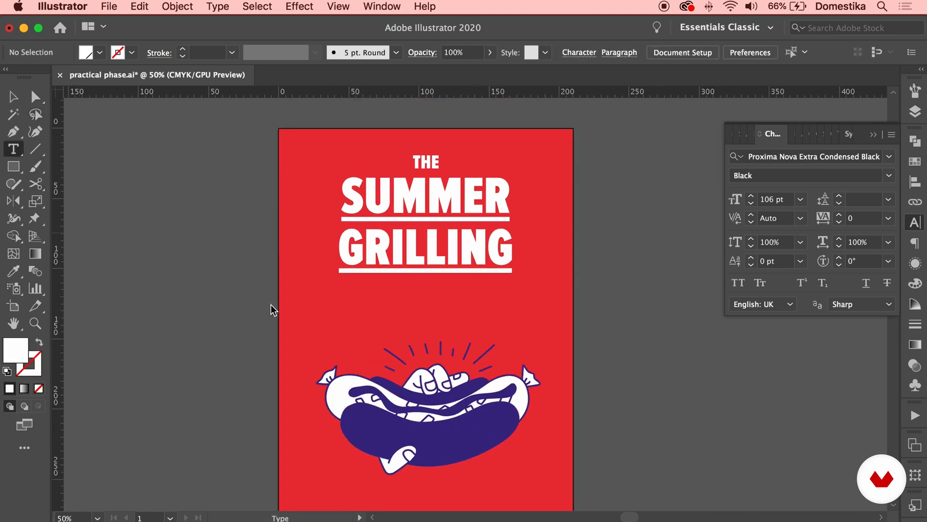
{"action": "left_click", "coordinate": [331, 300]}
{"action": "type", "text": "spicy"}
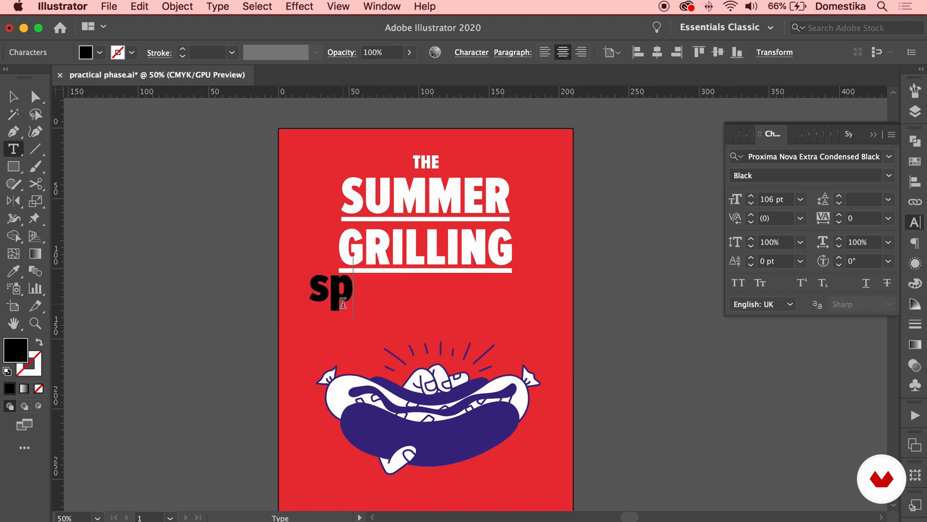
{"action": "key", "text": "Return"}
{"action": "type", "text": "hot dog"}
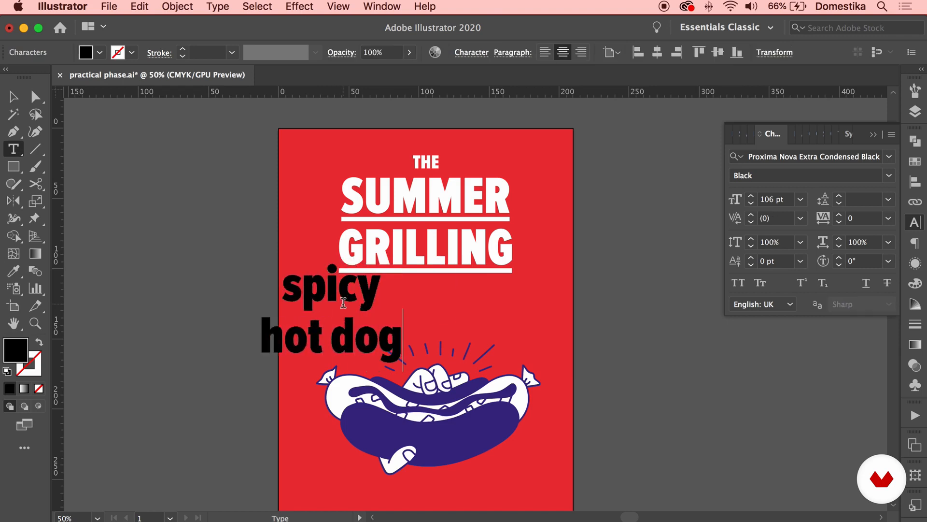
{"action": "left_click", "coordinate": [13, 97]}
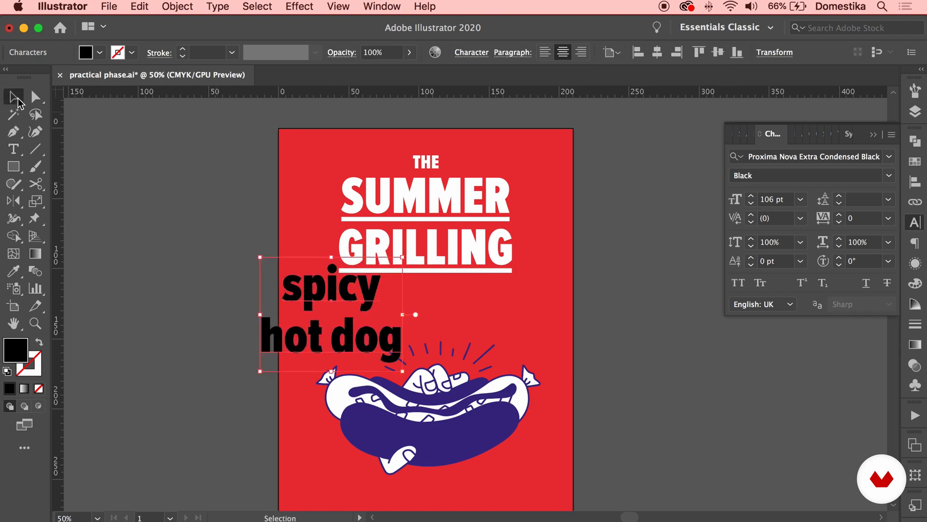
Give the 'spicy hot dog' text the title's white with the Eyedropper and scale it down to about 32.3 pt
{"action": "key", "text": "i"}
{"action": "left_click", "coordinate": [447, 252]}
{"action": "key", "text": "v"}
{"action": "left_click_drag", "start_coordinate": [403, 257], "coordinate": [333, 303]}
Duplicate the 'spicy hot dog' text to its right and replace the copy's wording with 'skin on fries'
{"action": "left_click_drag", "start_coordinate": [333, 302], "coordinate": [428, 301]}
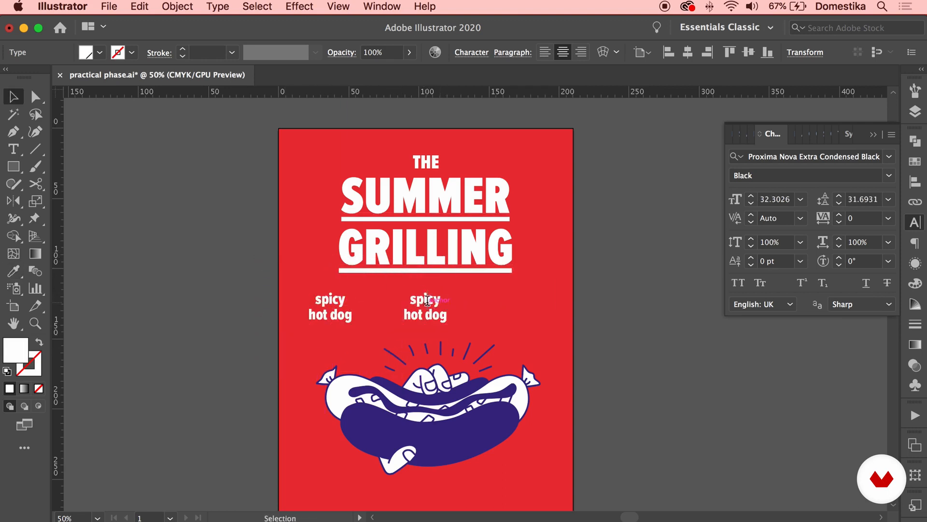
{"action": "double_click", "coordinate": [428, 301]}
{"action": "key", "text": "super+a"}
{"action": "type", "text": "sp"}
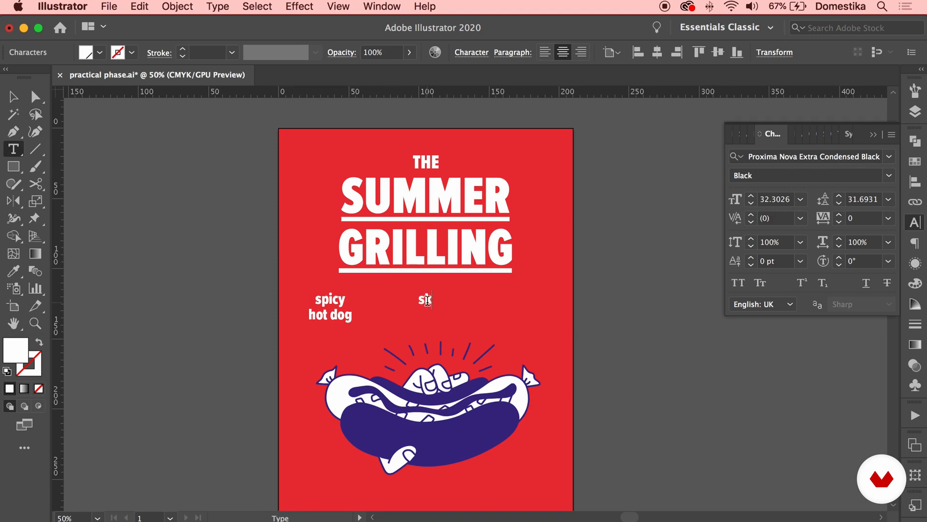
{"action": "type", "text": "in on fried"}
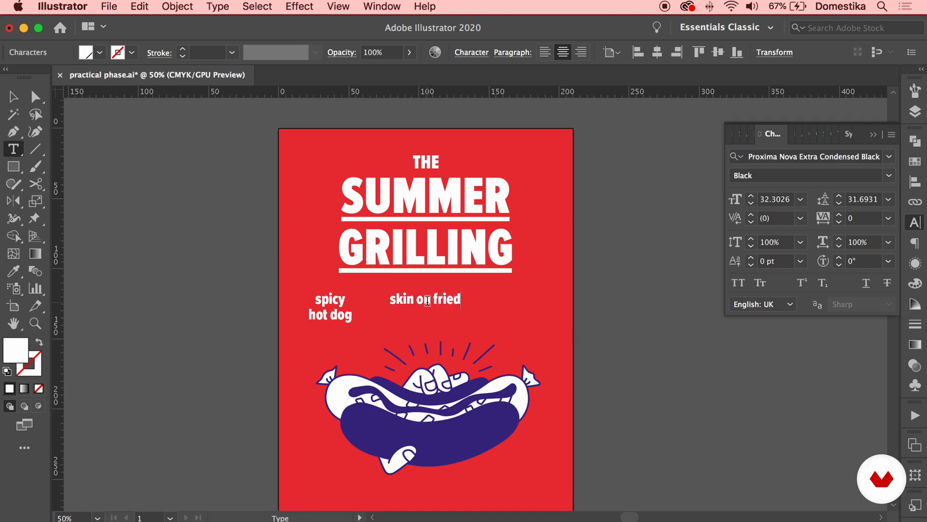
{"action": "key", "text": "BackSpace"}
{"action": "type", "text": "s"}
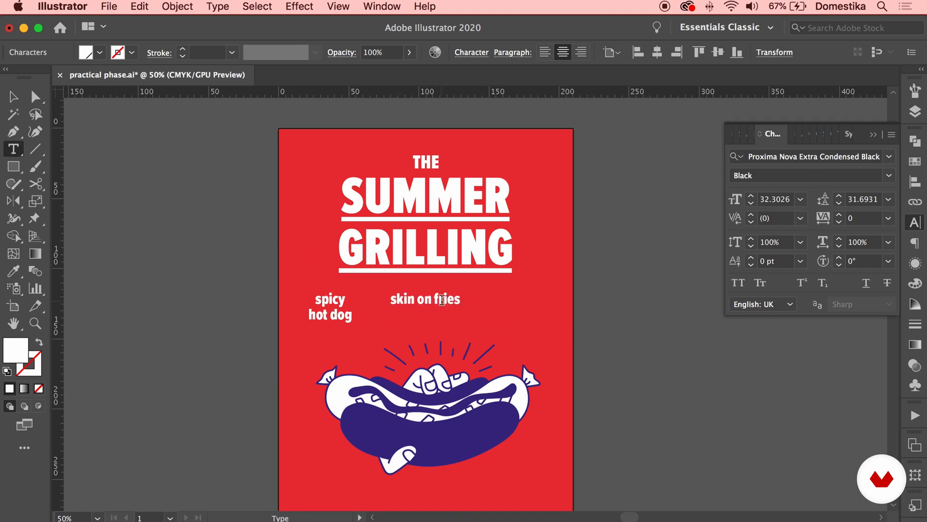
{"action": "key", "text": "Escape"}
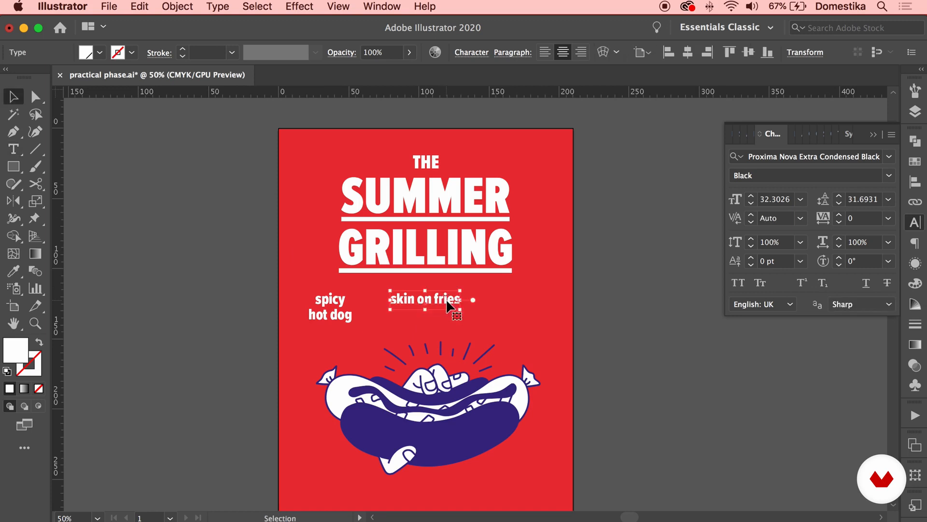
Duplicate the 'skin on fries' text to its right and replace the copy's wording with 'mac and cheese'
{"action": "left_click", "coordinate": [501, 299]}
{"action": "left_click_drag", "start_coordinate": [446, 306], "coordinate": [534, 305]}
{"action": "left_click_drag", "start_coordinate": [533, 307], "coordinate": [533, 307]}
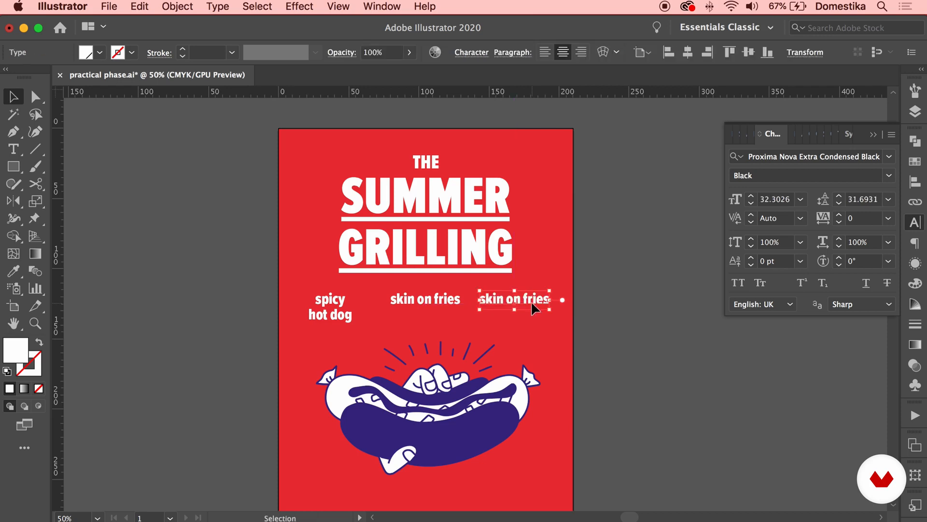
{"action": "double_click", "coordinate": [526, 298]}
{"action": "key", "text": "super+a"}
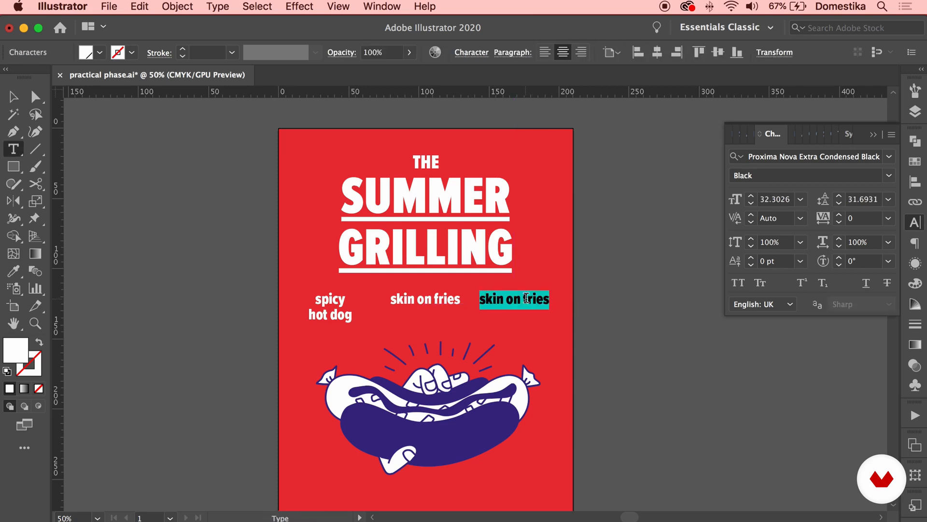
{"action": "type", "text": "mac and cheese"}
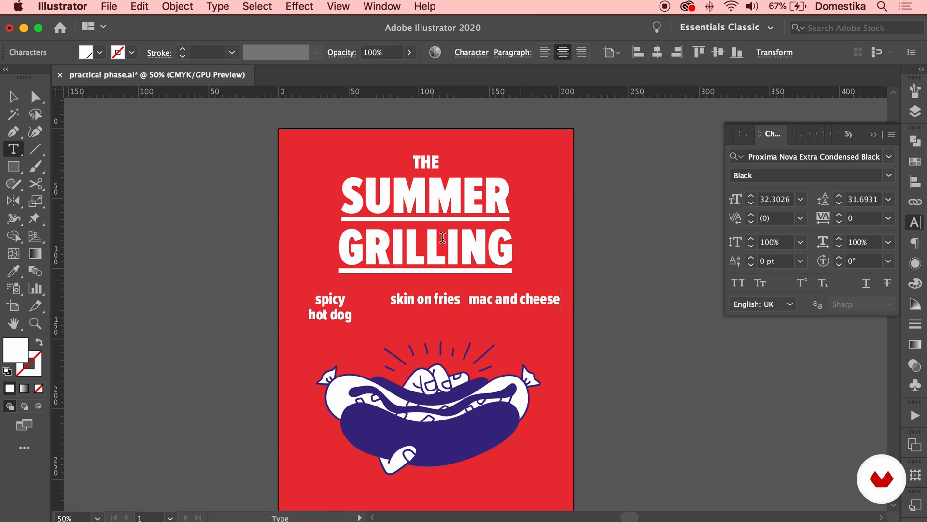
{"action": "key", "text": "Escape"}
{"action": "left_click", "coordinate": [559, 332]}
Break 'mac and cheese' before 'cheese' and 'skin on fries' before 'fries' so each runs on two lines
{"action": "scroll", "coordinate": [555, 310], "scroll_direction": "down", "scroll_amount": 2}
{"action": "scroll", "coordinate": [554, 311], "scroll_direction": "right", "scroll_amount": 1}
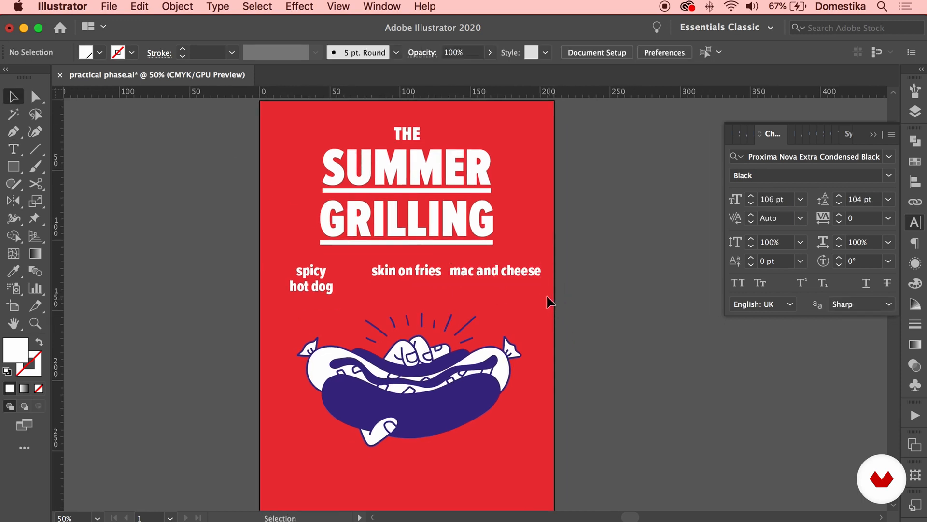
{"action": "double_click", "coordinate": [500, 270]}
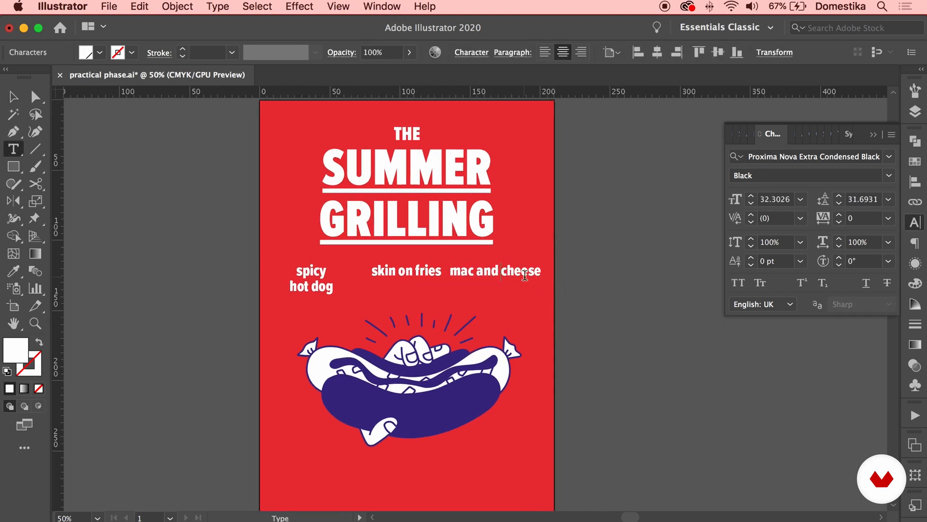
{"action": "key", "text": "Return"}
{"action": "left_click", "coordinate": [417, 270]}
{"action": "key", "text": "Return"}
{"action": "key", "text": "Escape"}
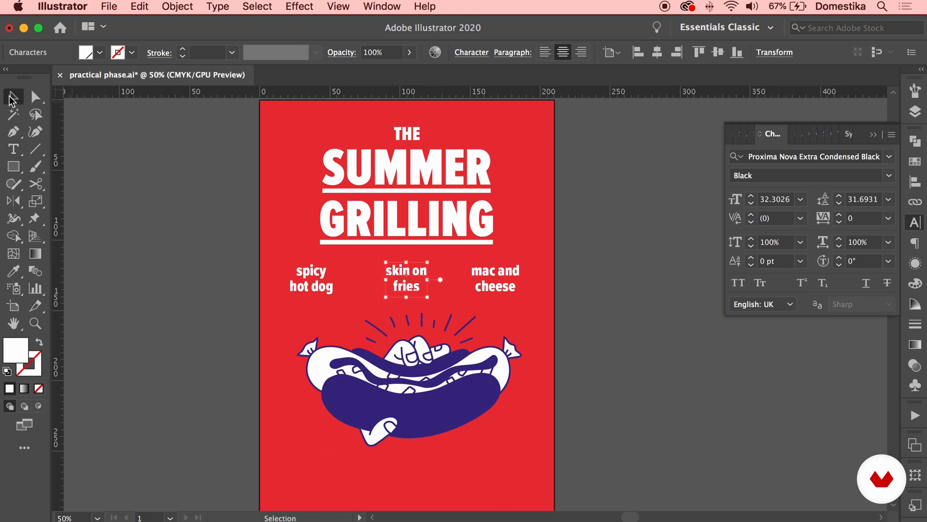
{"action": "left_click", "coordinate": [581, 281]}
Copy the 'spicy hot dog' text below the illustration, reword it as 'any hot dog for 8.00' and move it near the artboard's lower edge
{"action": "scroll", "coordinate": [570, 256], "scroll_direction": "down", "scroll_amount": 2}
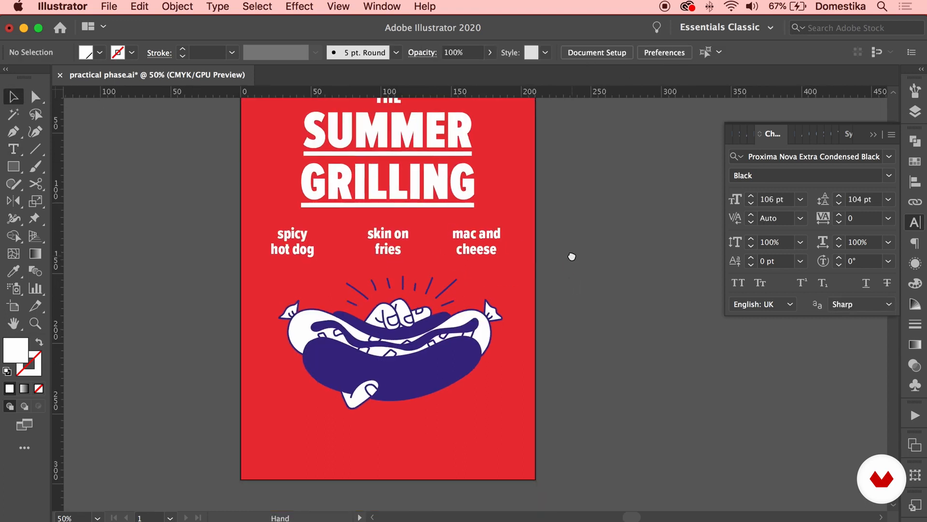
{"action": "scroll", "coordinate": [325, 240], "scroll_direction": "up", "scroll_amount": 1}
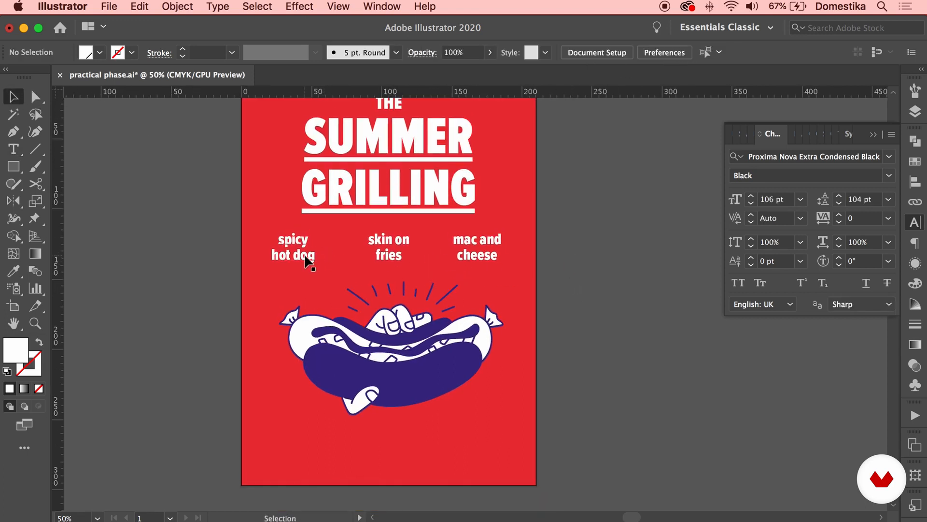
{"action": "left_click_drag", "start_coordinate": [306, 259], "coordinate": [305, 424]}
{"action": "double_click", "coordinate": [305, 424]}
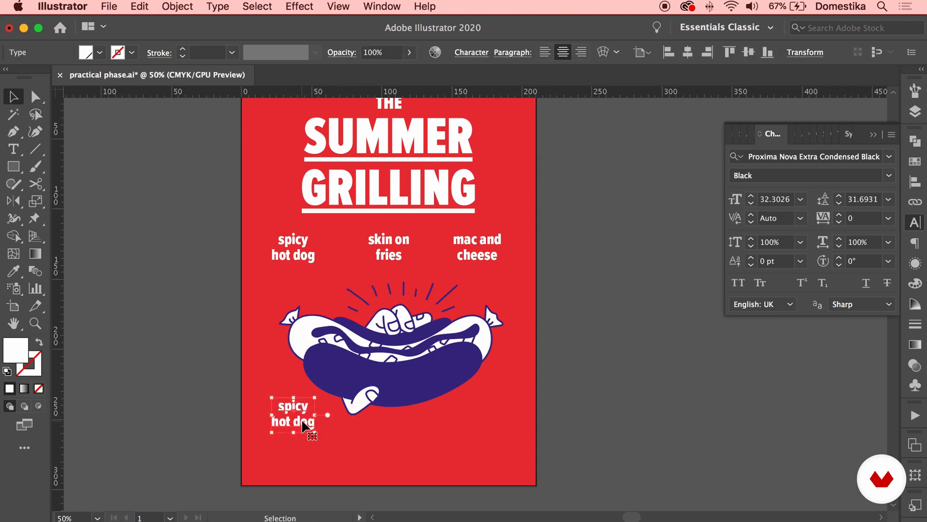
{"action": "double_click", "coordinate": [301, 419]}
{"action": "key", "text": "super+a"}
{"action": "type", "text": "any hot dog"}
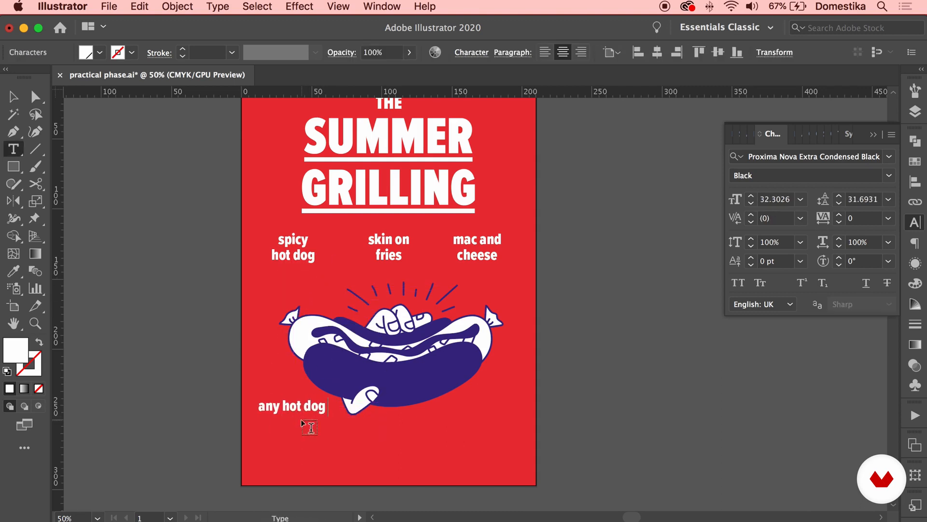
{"action": "type", "text": " for 8.00"}
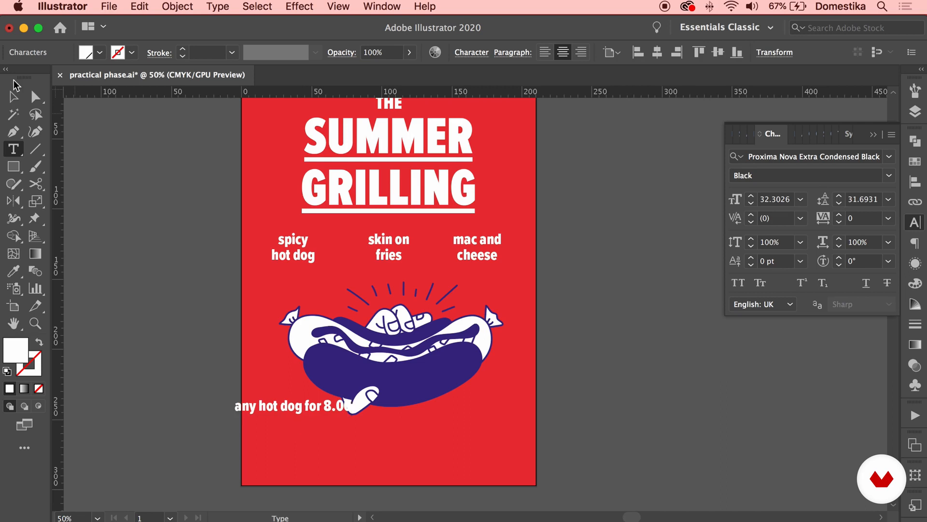
{"action": "key", "text": "Escape"}
{"action": "left_click_drag", "start_coordinate": [338, 407], "coordinate": [369, 462]}
{"action": "left_click", "coordinate": [425, 445]}
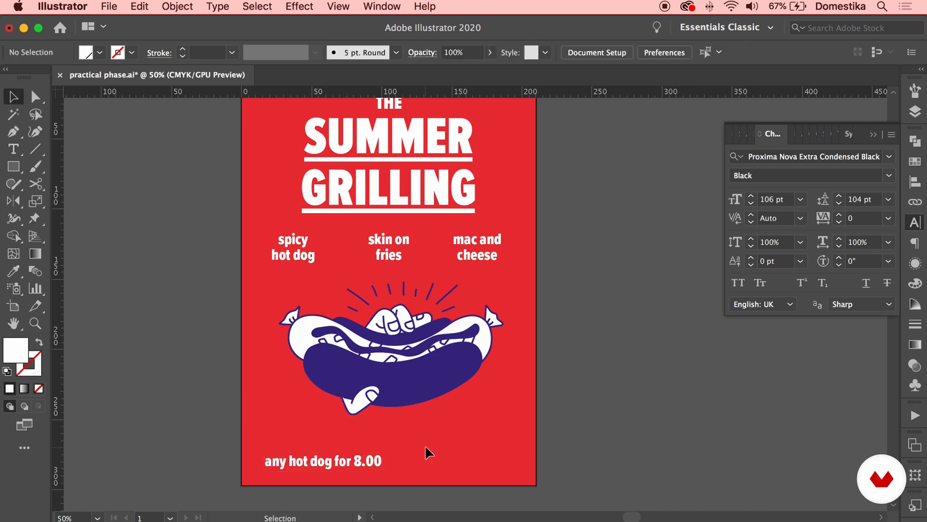
Insert the £ glyph from the Proxima Nova Extra Condensed Black glyph set before '8.00' in the price text
{"action": "key", "text": "t"}
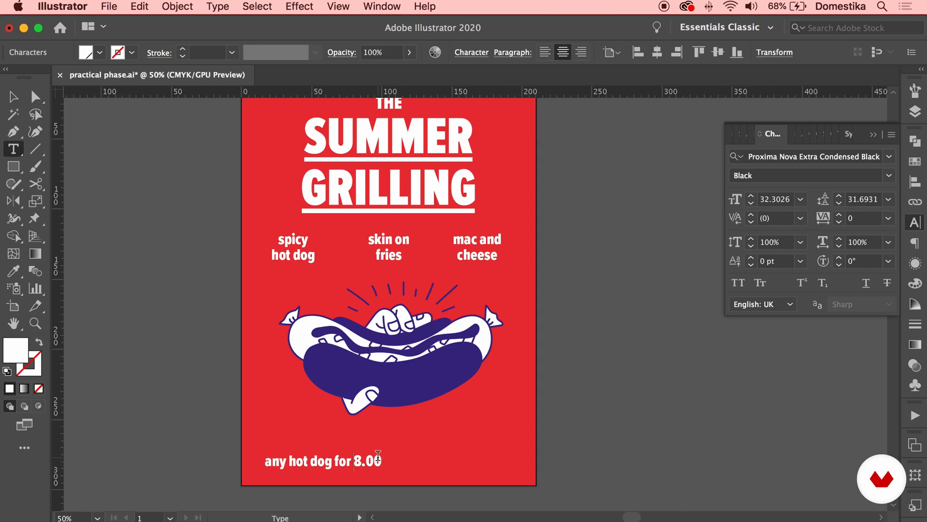
{"action": "left_click", "coordinate": [372, 6]}
{"action": "scroll", "coordinate": [449, 357], "scroll_direction": "down", "scroll_amount": 4}
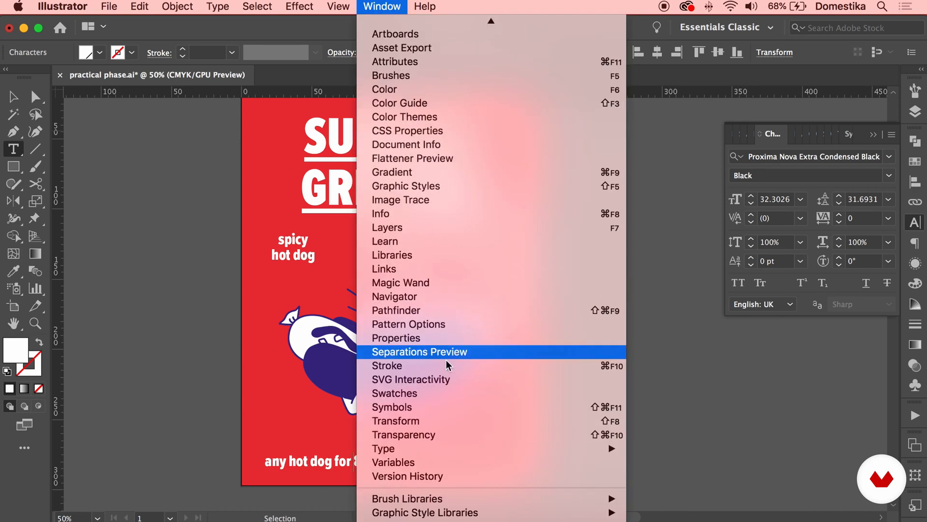
{"action": "mouse_move", "coordinate": [439, 457]}
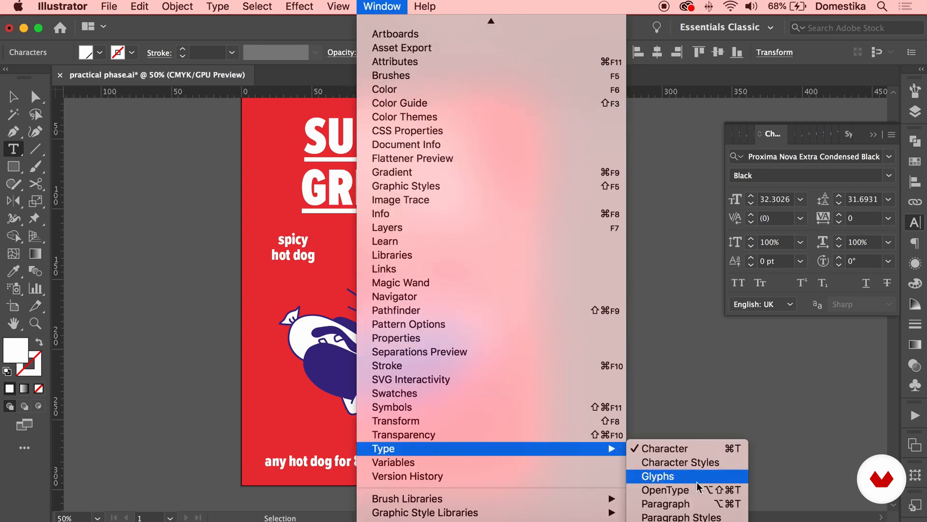
{"action": "left_click", "coordinate": [679, 477]}
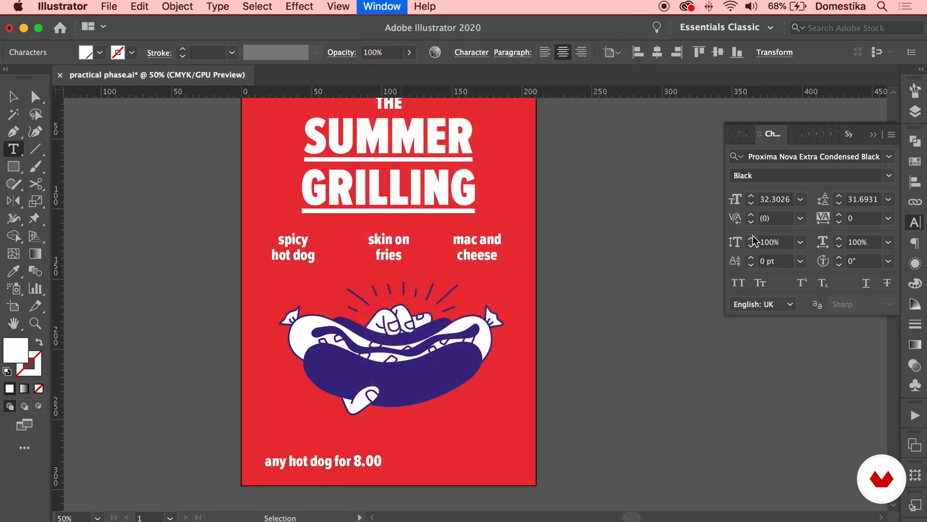
{"action": "left_click", "coordinate": [685, 132]}
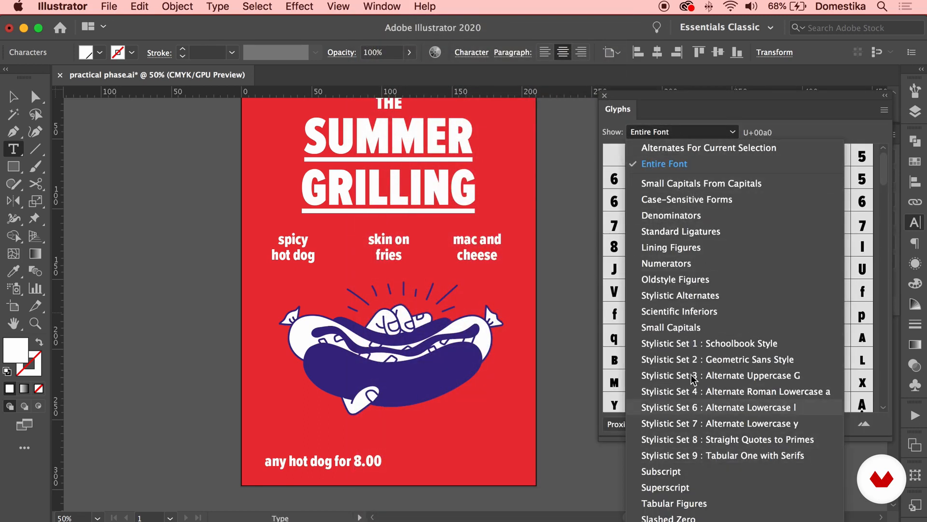
{"action": "left_click", "coordinate": [794, 132]}
{"action": "scroll", "coordinate": [748, 249], "scroll_direction": "down", "scroll_amount": 5}
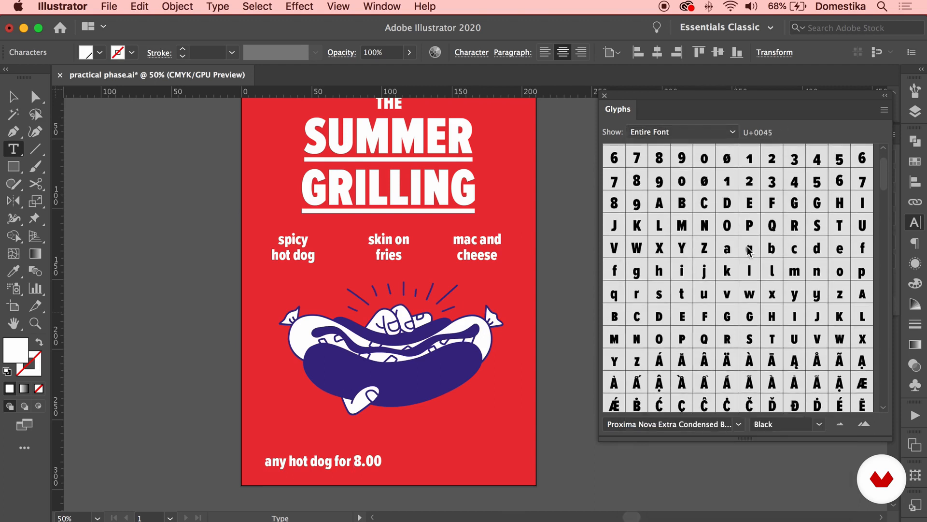
{"action": "scroll", "coordinate": [748, 249], "scroll_direction": "down", "scroll_amount": 12}
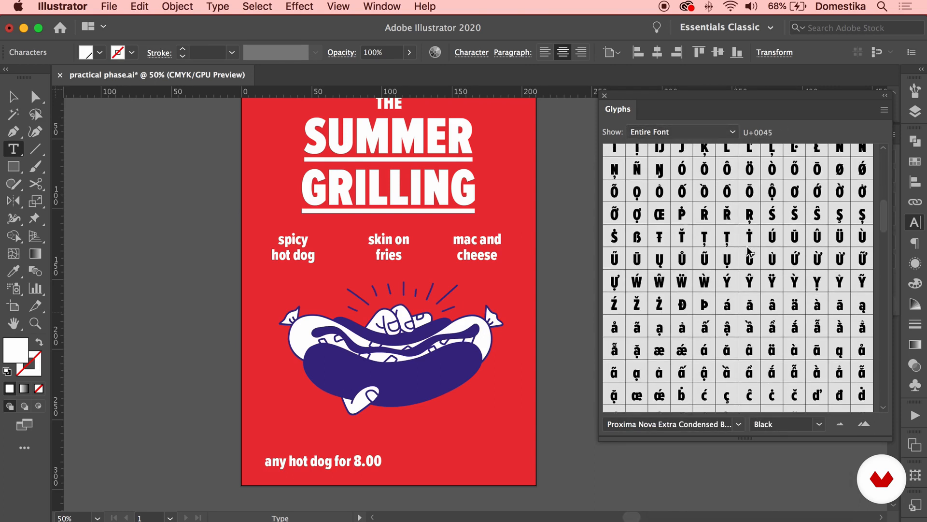
{"action": "scroll", "coordinate": [748, 249], "scroll_direction": "down", "scroll_amount": 12}
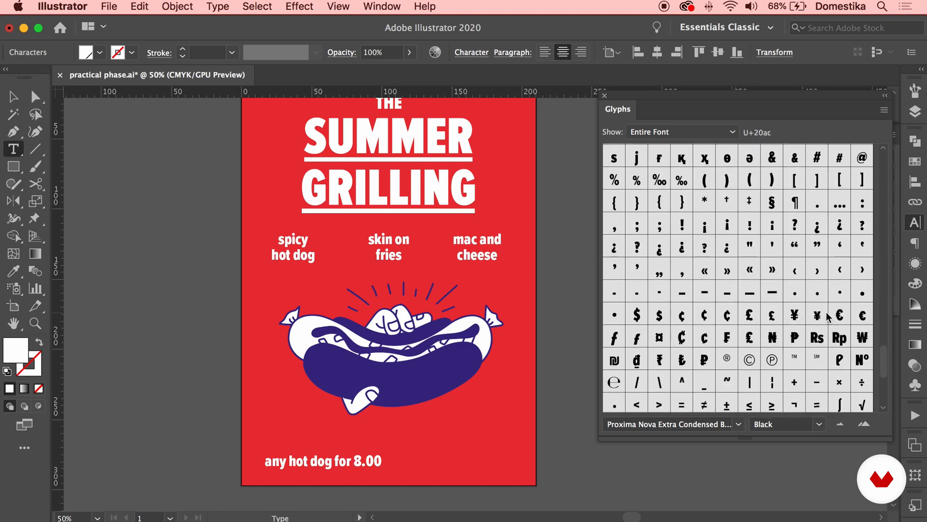
{"action": "double_click", "coordinate": [750, 316]}
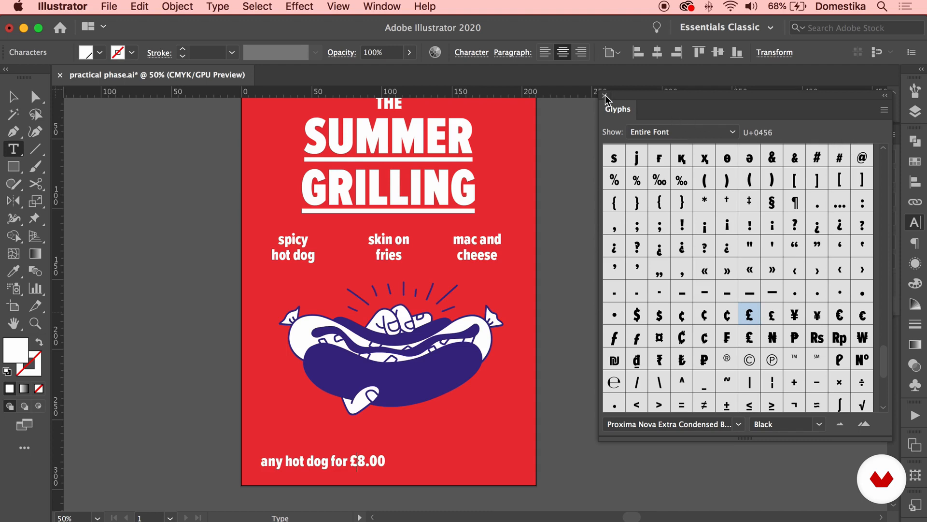
{"action": "left_click", "coordinate": [605, 99]}
{"action": "left_click", "coordinate": [13, 96]}
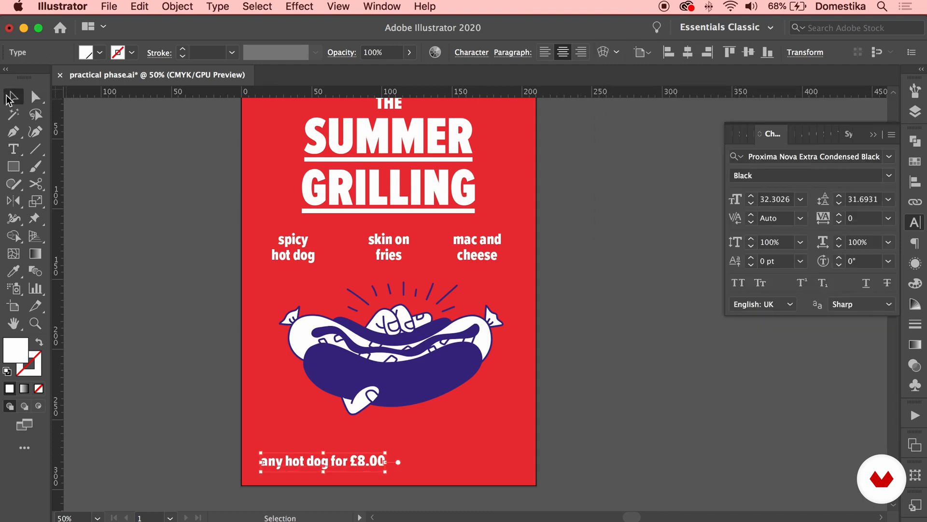
{"action": "left_click", "coordinate": [186, 337]}
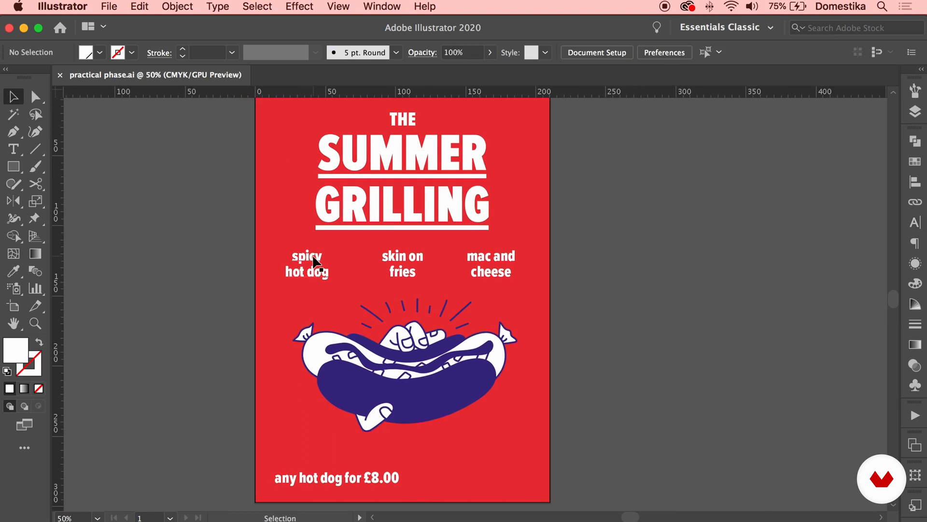
Open the font list for the 'spicy hot dog' text and remove the Sans Serif and Heavy Weight filters
{"action": "left_click", "coordinate": [916, 225]}
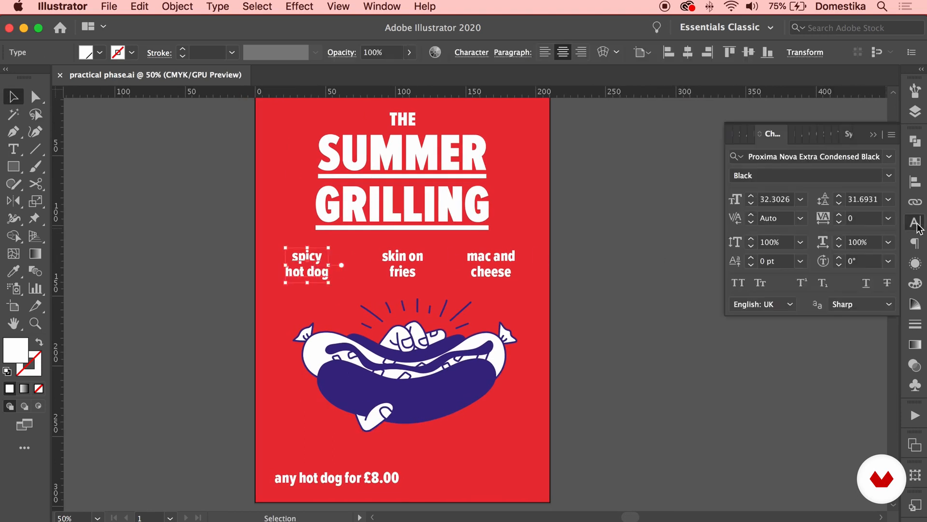
{"action": "left_click", "coordinate": [889, 156]}
{"action": "left_click", "coordinate": [614, 205]}
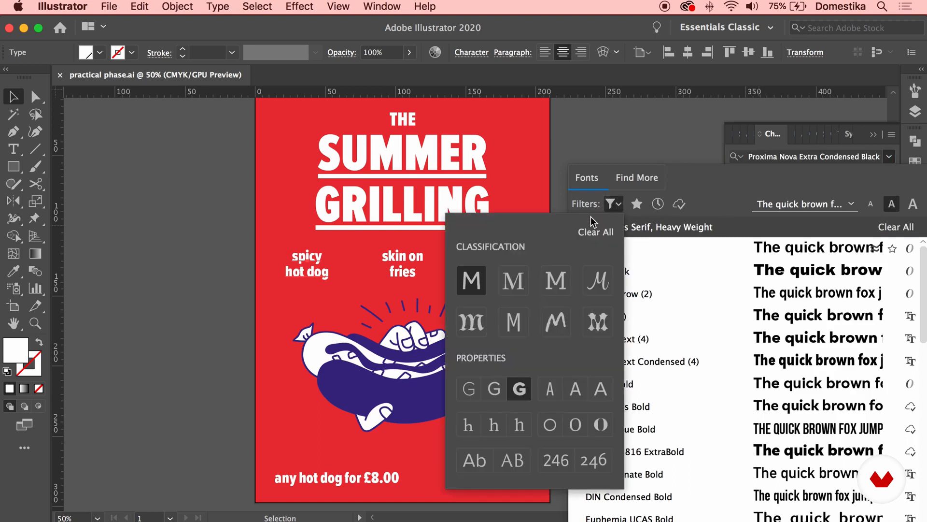
{"action": "left_click", "coordinate": [519, 389]}
{"action": "left_click", "coordinate": [471, 280]}
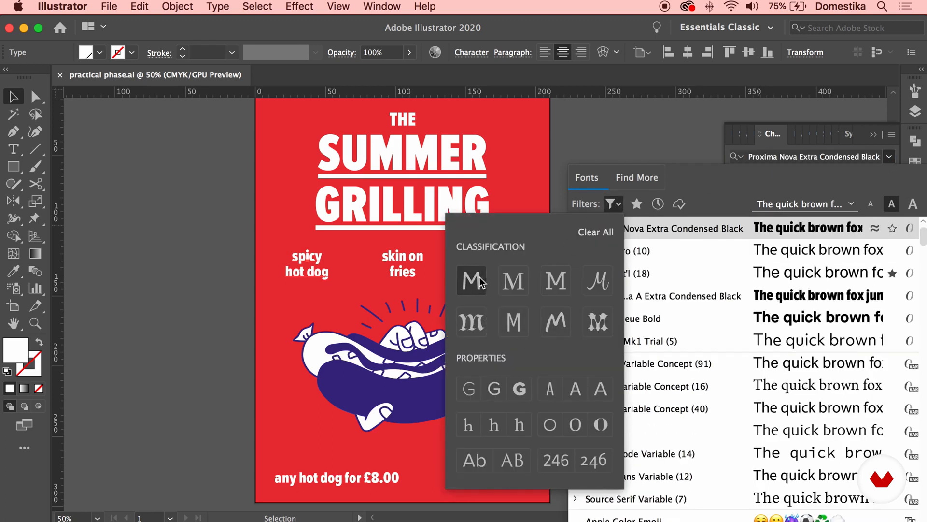
Preview fonts on the 'spicy hot dog' text, search for 'maison', apply Maison Neue Bold and turn on All Caps
{"action": "scroll", "coordinate": [710, 294], "scroll_direction": "down", "scroll_amount": 10}
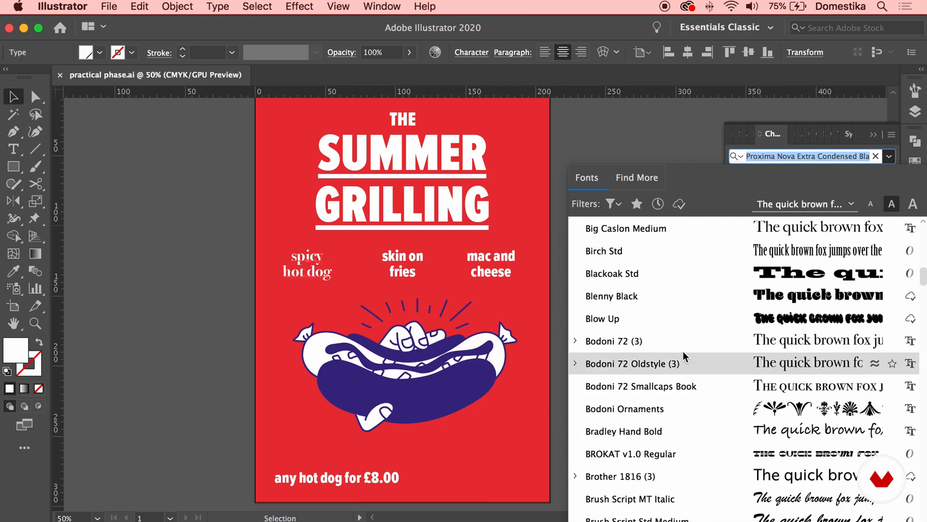
{"action": "scroll", "coordinate": [683, 356], "scroll_direction": "down", "scroll_amount": 3}
{"action": "scroll", "coordinate": [676, 401], "scroll_direction": "down", "scroll_amount": 5}
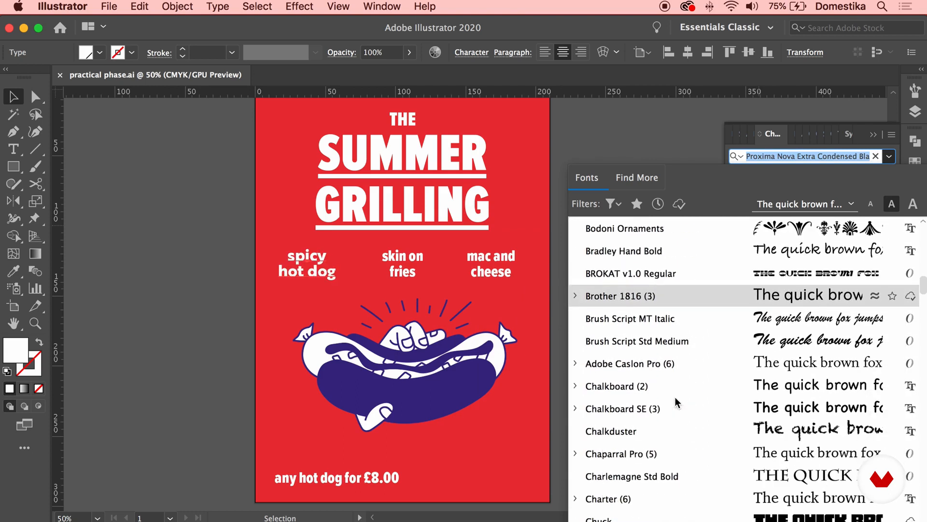
{"action": "scroll", "coordinate": [647, 439], "scroll_direction": "down", "scroll_amount": 1}
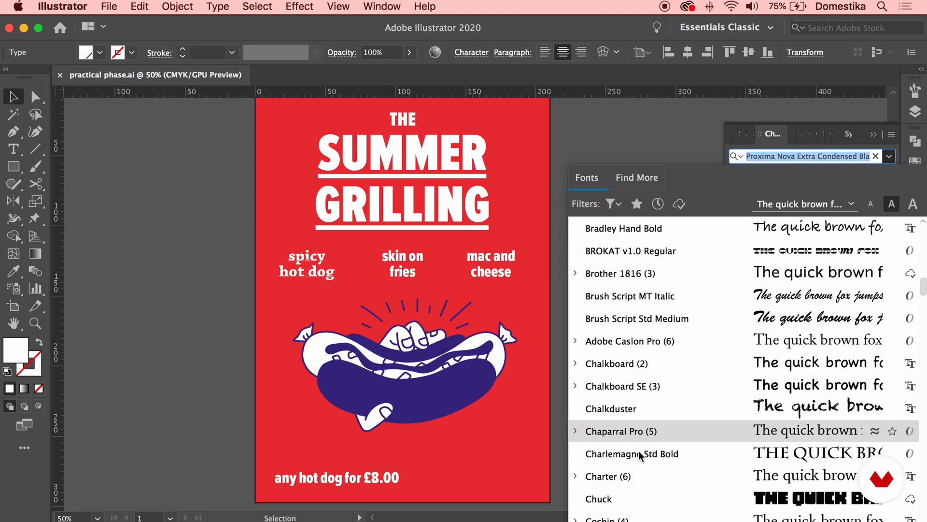
{"action": "left_click", "coordinate": [806, 157]}
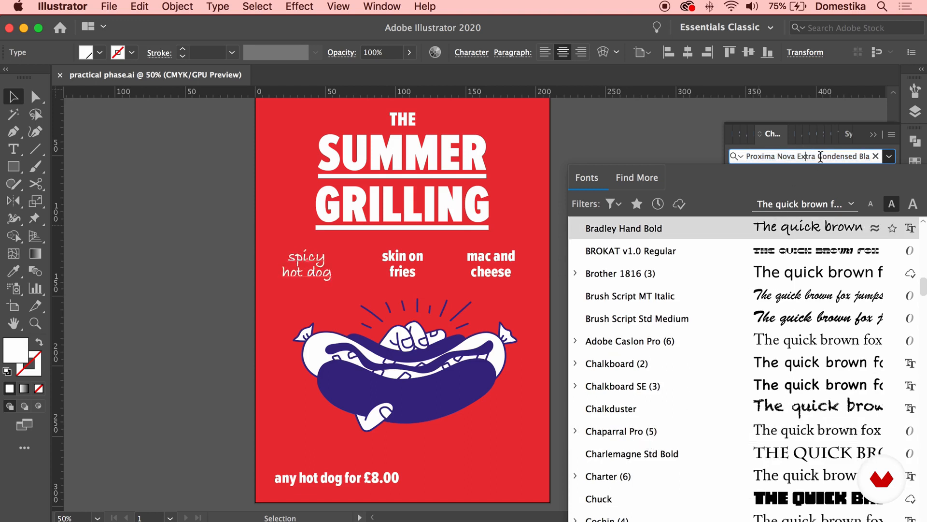
{"action": "left_click", "coordinate": [875, 156]}
{"action": "type", "text": "maison"}
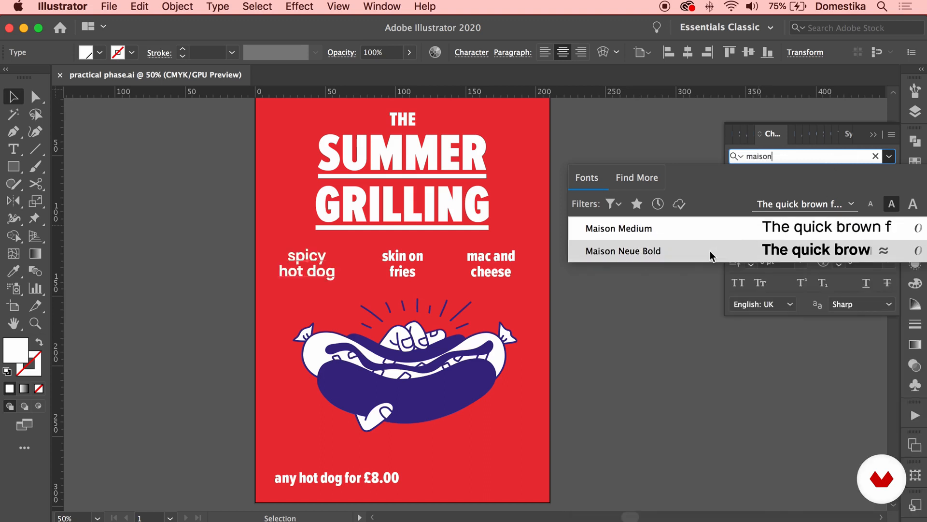
{"action": "left_click", "coordinate": [710, 250]}
{"action": "left_click", "coordinate": [746, 284]}
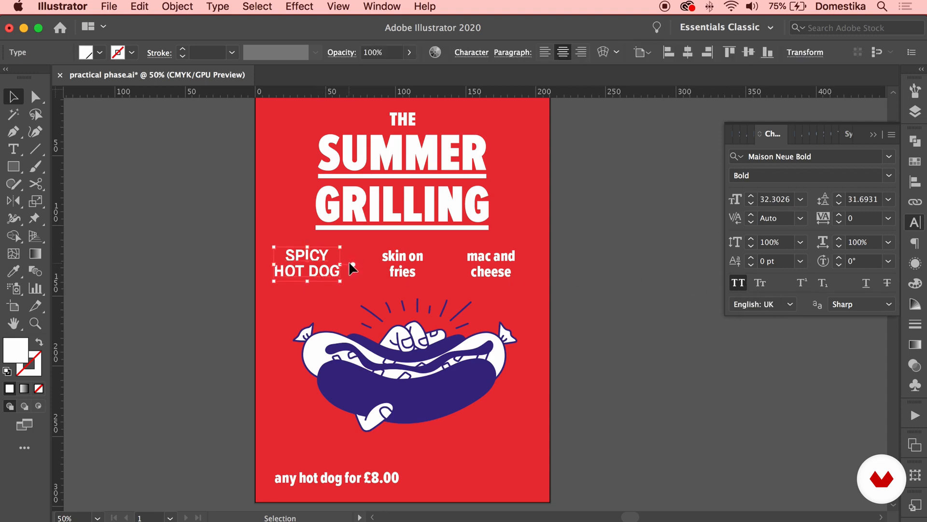
Set the 'SPICY HOT DOG' text to a 23 pt font size with 24 pt leading
{"action": "left_click", "coordinate": [751, 203]}
{"action": "left_click", "coordinate": [751, 203]}
{"action": "left_click", "coordinate": [752, 202]}
{"action": "left_click", "coordinate": [751, 202]}
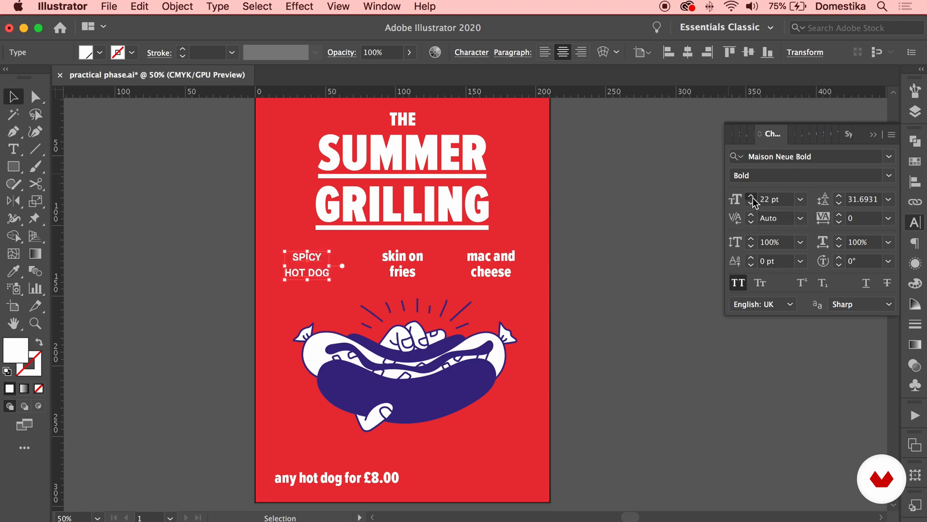
{"action": "left_click", "coordinate": [839, 204]}
{"action": "left_click", "coordinate": [839, 203]}
{"action": "left_click", "coordinate": [839, 204]}
{"action": "left_click", "coordinate": [838, 204]}
{"action": "left_click", "coordinate": [839, 203]}
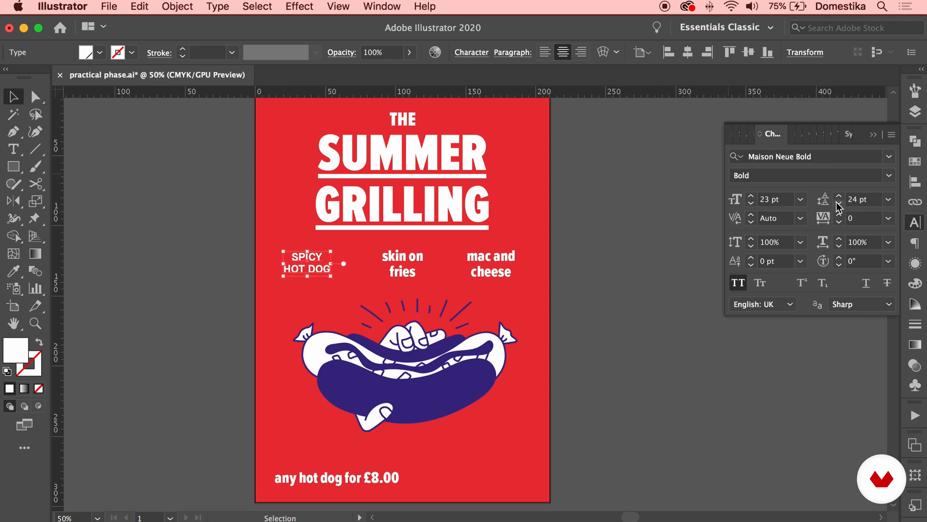
Change the 'graphic' layer's colour to Cyan in its layer options and deselect the artwork
{"action": "left_click", "coordinate": [670, 234]}
{"action": "left_click", "coordinate": [310, 272]}
{"action": "left_click", "coordinate": [915, 112]}
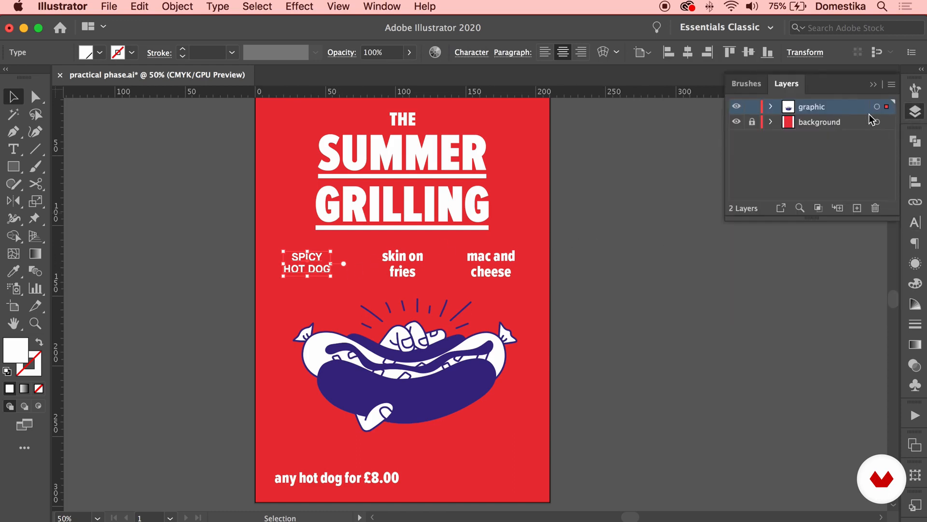
{"action": "double_click", "coordinate": [790, 108]}
{"action": "left_click", "coordinate": [717, 257]}
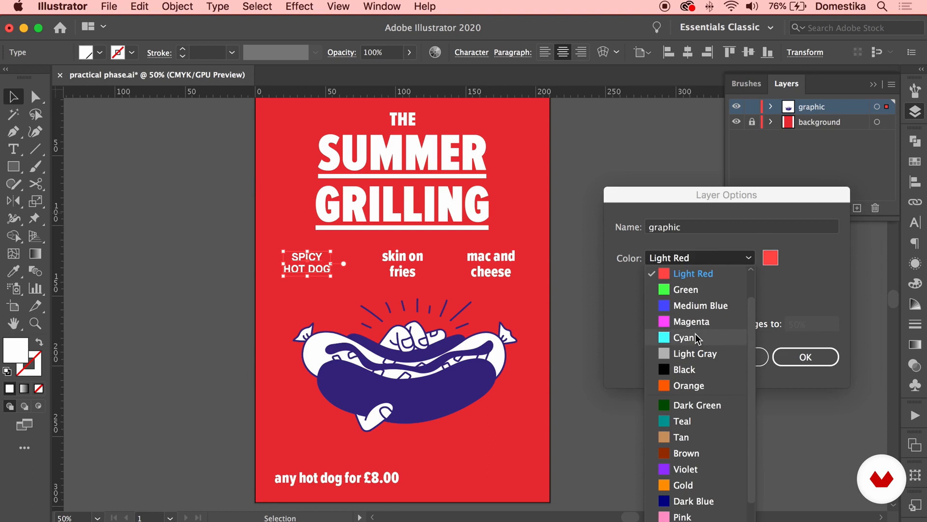
{"action": "left_click", "coordinate": [696, 337]}
{"action": "left_click", "coordinate": [803, 356]}
{"action": "left_click", "coordinate": [700, 265]}
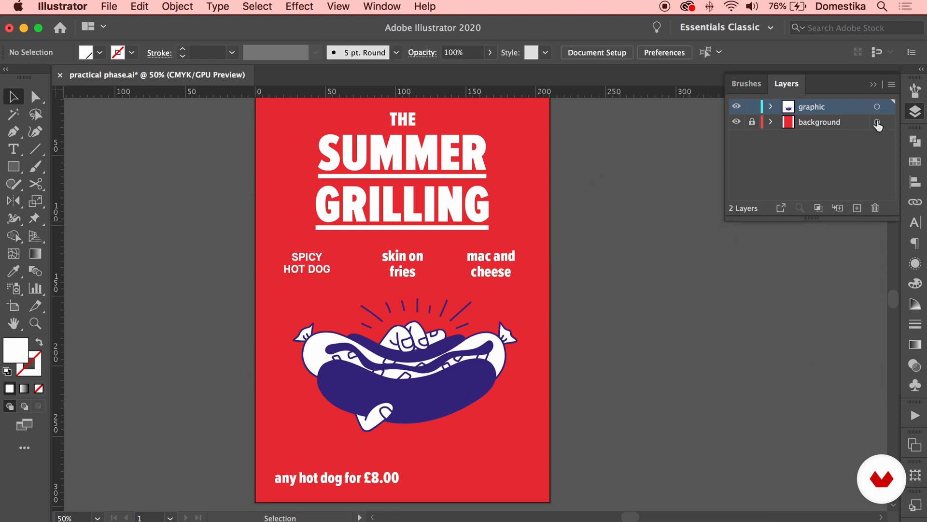
Create a new character style from the formatting of the 'SPICY HOT DOG' text
{"action": "left_click", "coordinate": [461, 235]}
{"action": "left_click", "coordinate": [317, 271]}
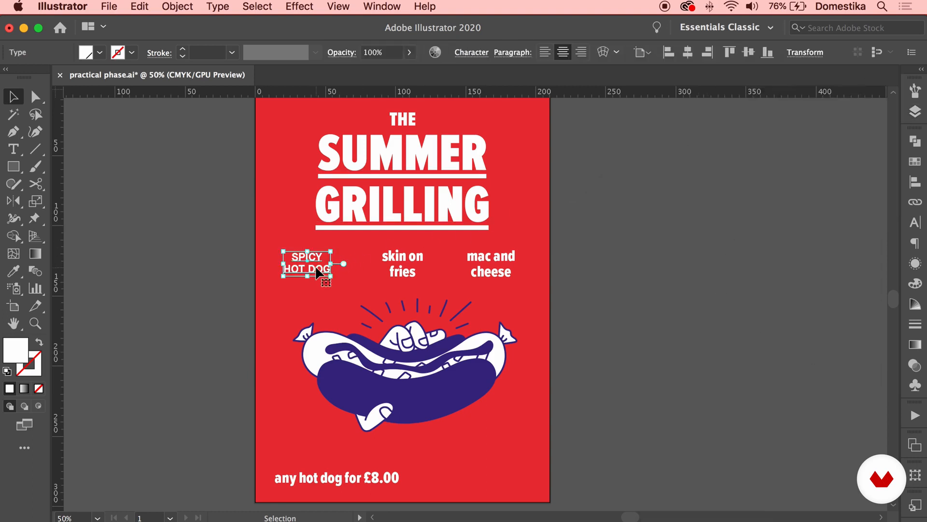
{"action": "left_click", "coordinate": [383, 6]}
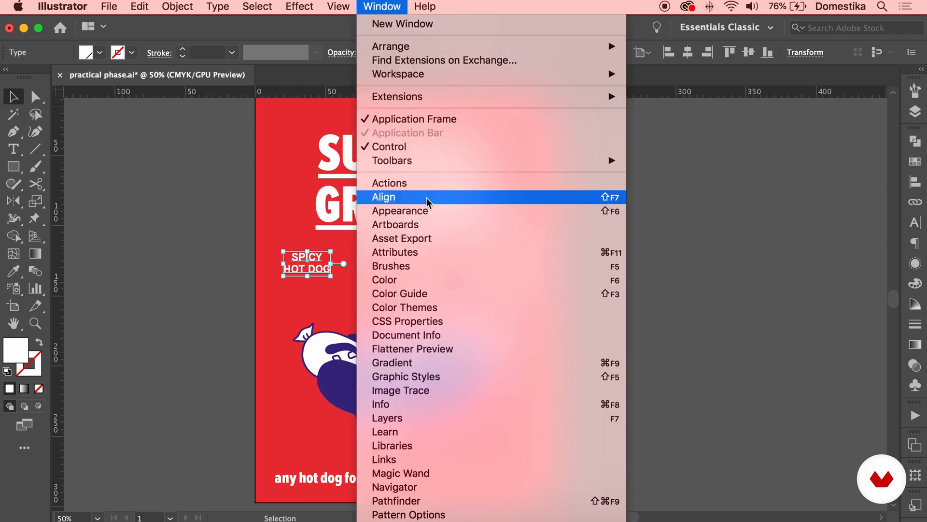
{"action": "scroll", "coordinate": [466, 256], "scroll_direction": "down", "scroll_amount": 4}
{"action": "mouse_move", "coordinate": [459, 448]}
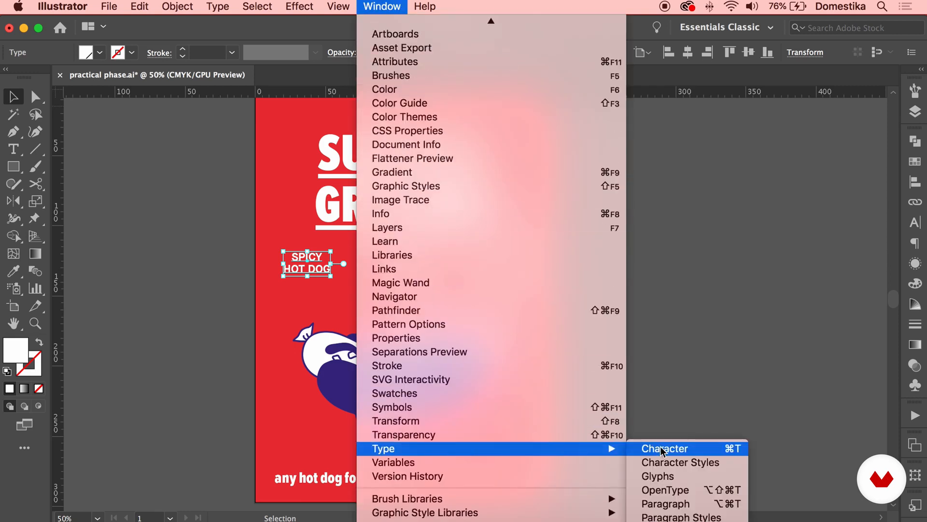
{"action": "left_click", "coordinate": [686, 463]}
{"action": "left_click_drag", "start_coordinate": [729, 309], "coordinate": [705, 130]}
{"action": "left_click", "coordinate": [781, 286]}
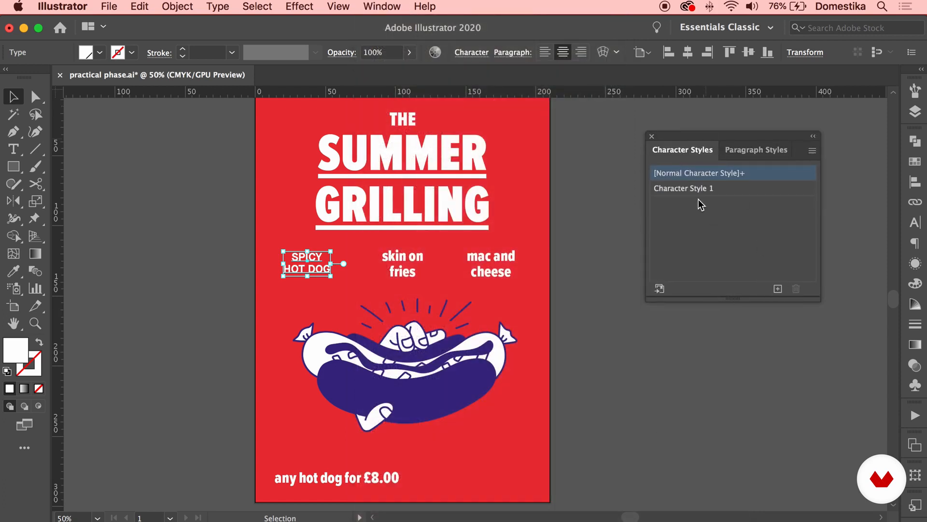
Rename the new character style as 'secondary copy', with nothing selected on the artboard
{"action": "left_click", "coordinate": [613, 211]}
{"action": "double_click", "coordinate": [689, 188]}
{"action": "type", "text": "se"}
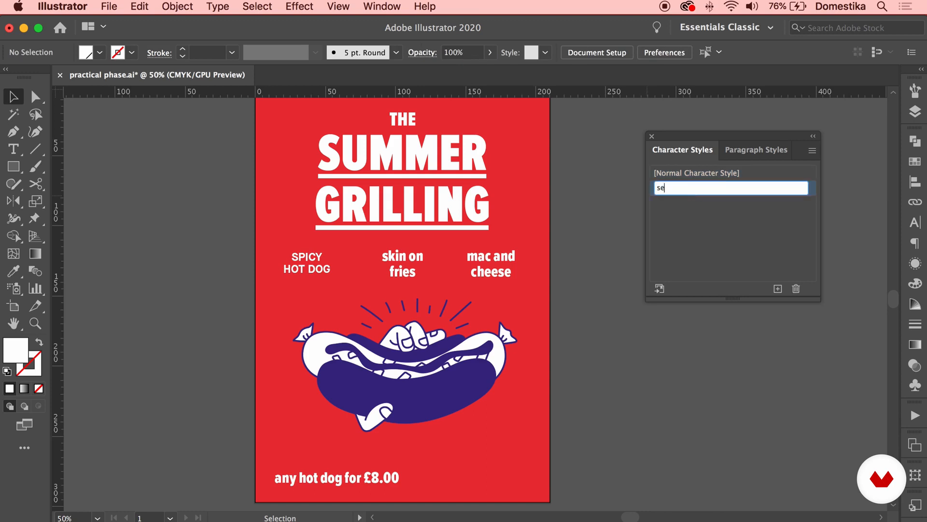
{"action": "type", "text": "condary copy"}
{"action": "key", "text": "Return"}
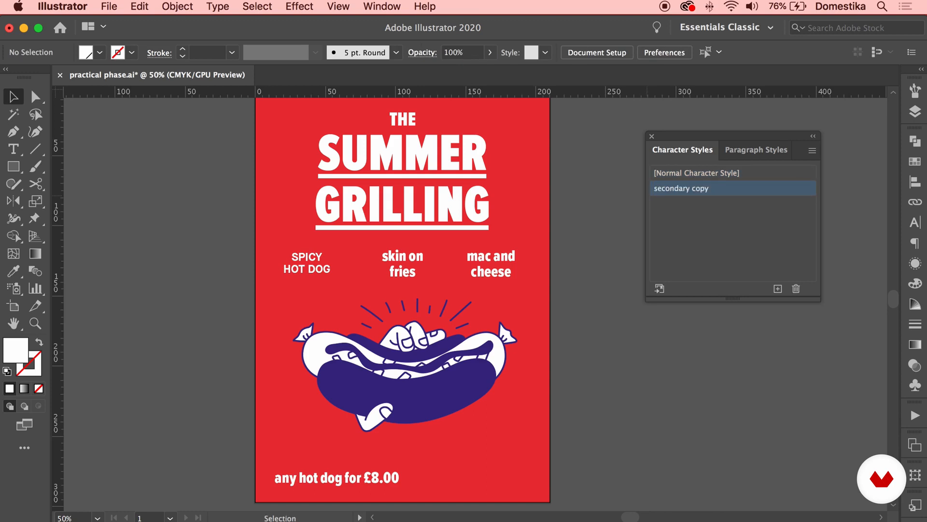
Apply the 'secondary copy' character style to the 'skin on fries' and 'mac and cheese' texts
{"action": "left_click", "coordinate": [409, 263]}
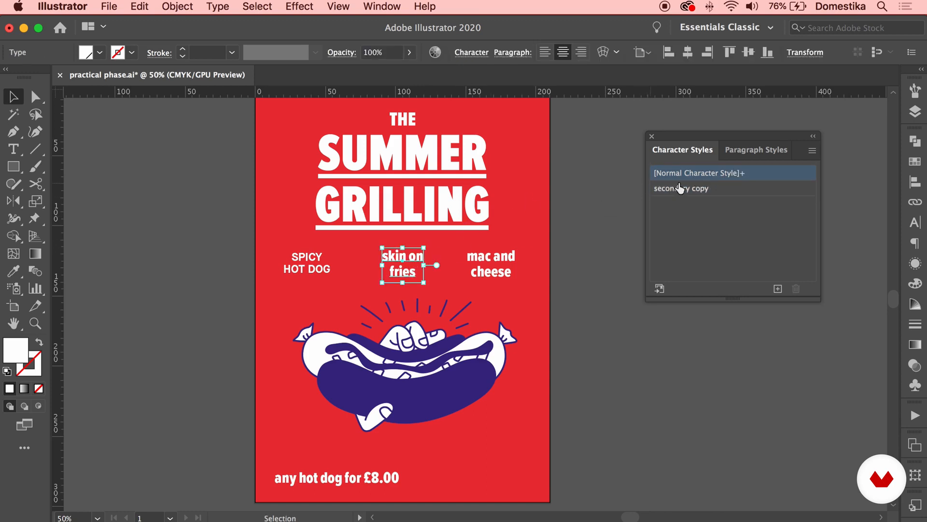
{"action": "left_click", "coordinate": [703, 190]}
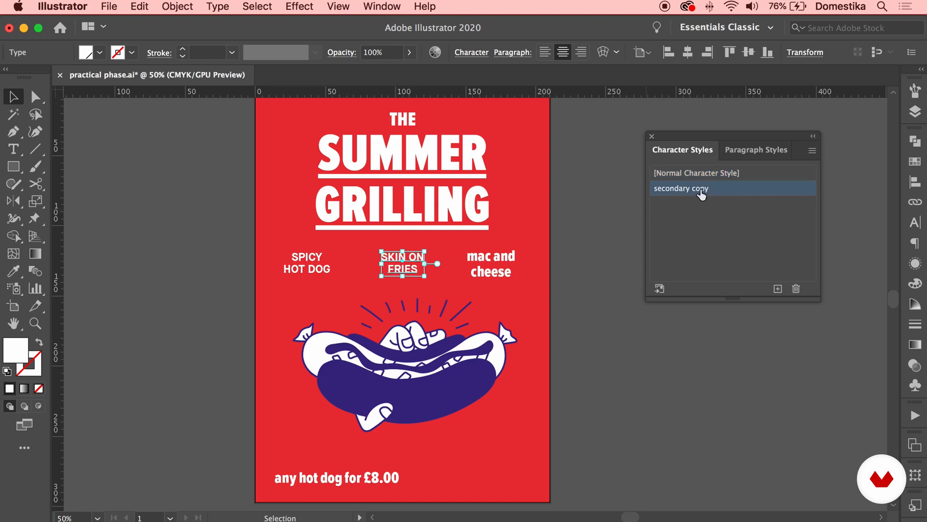
{"action": "left_click", "coordinate": [487, 270]}
{"action": "left_click", "coordinate": [710, 193]}
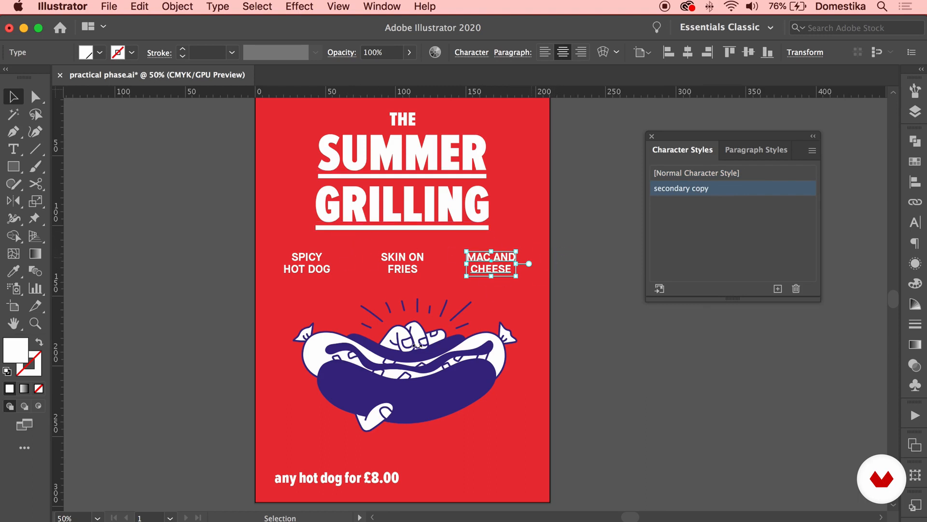
Copy the 'SPICY HOT DOG' formatting onto the price line with the Eyedropper and close the character styles
{"action": "left_click", "coordinate": [353, 484]}
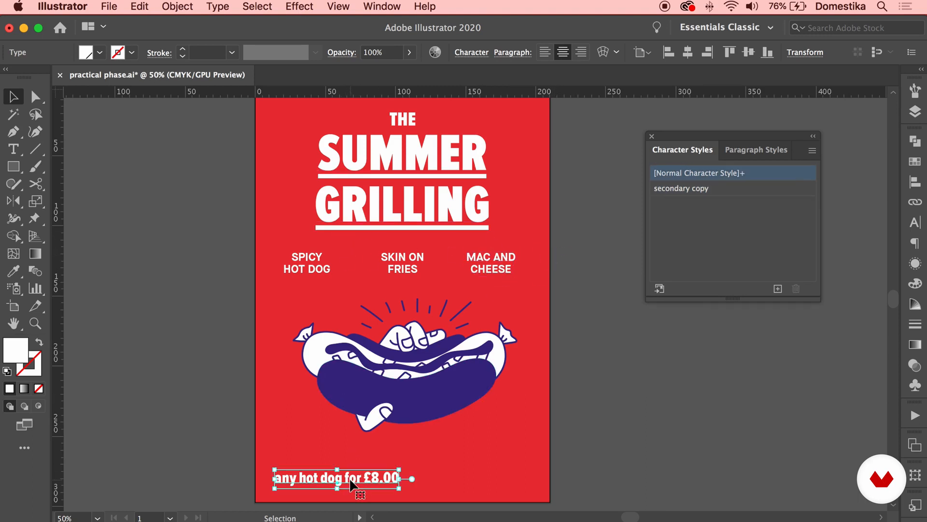
{"action": "key", "text": "i"}
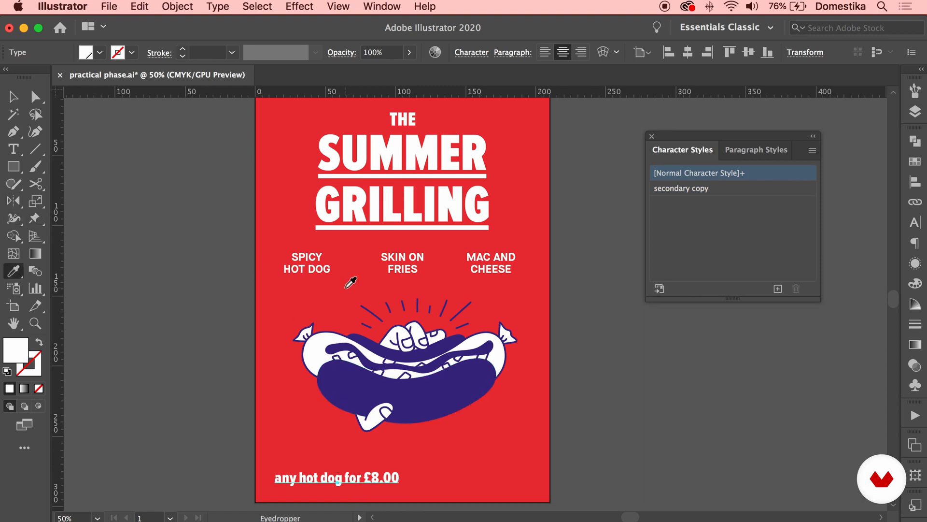
{"action": "left_click", "coordinate": [318, 267]}
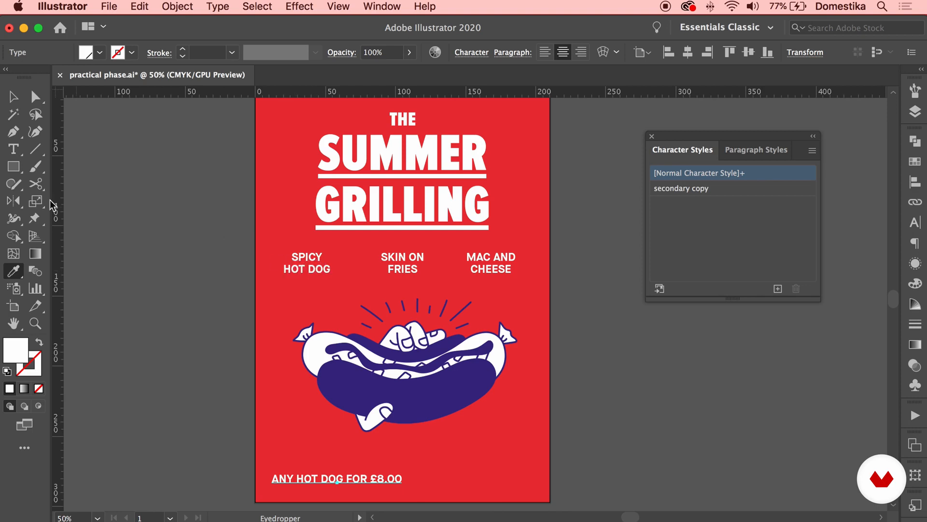
{"action": "left_click", "coordinate": [13, 96]}
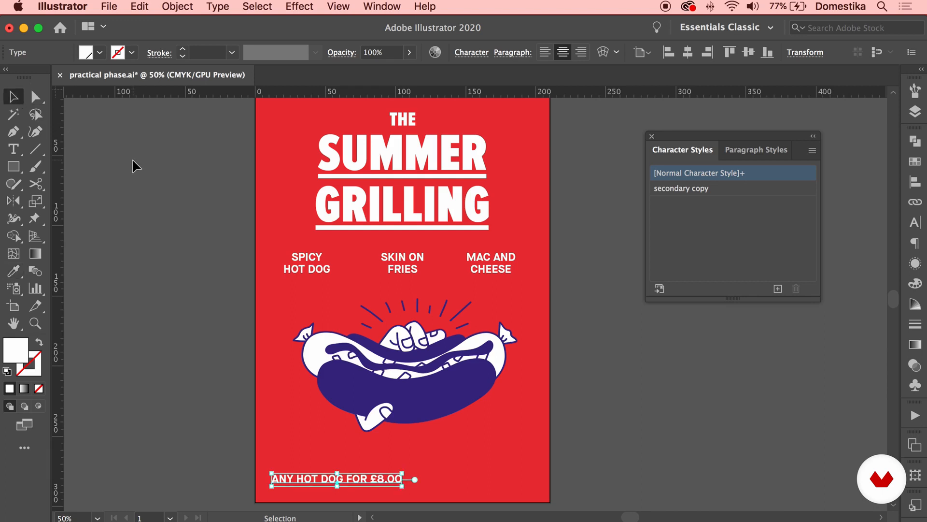
{"action": "left_click", "coordinate": [652, 137]}
Nudge the 'MAC AND CHEESE' and 'SPICY HOT DOG' texts inward, closer to 'SKIN ON FRIES'
{"action": "scroll", "coordinate": [582, 271], "scroll_direction": "up", "scroll_amount": 2}
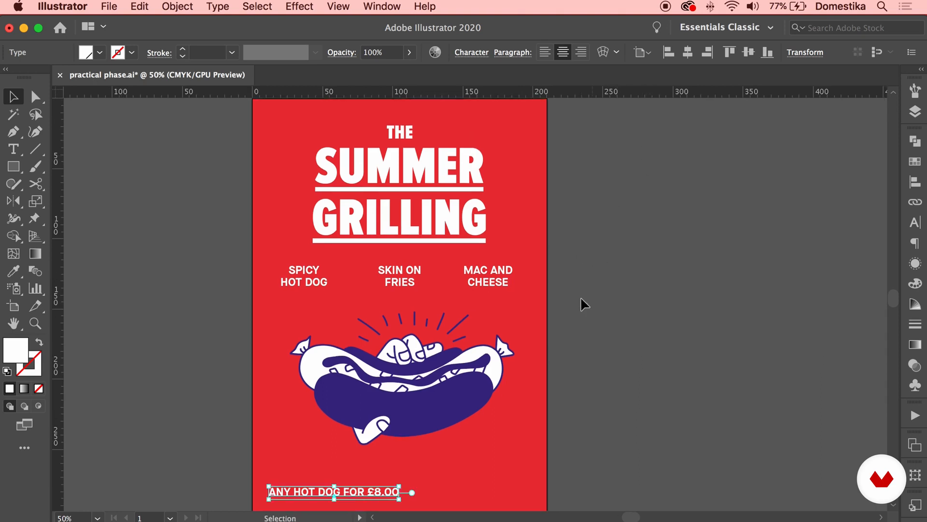
{"action": "left_click", "coordinate": [556, 280]}
{"action": "scroll", "coordinate": [521, 285], "scroll_direction": "up", "scroll_amount": 3}
{"action": "left_click", "coordinate": [506, 299]}
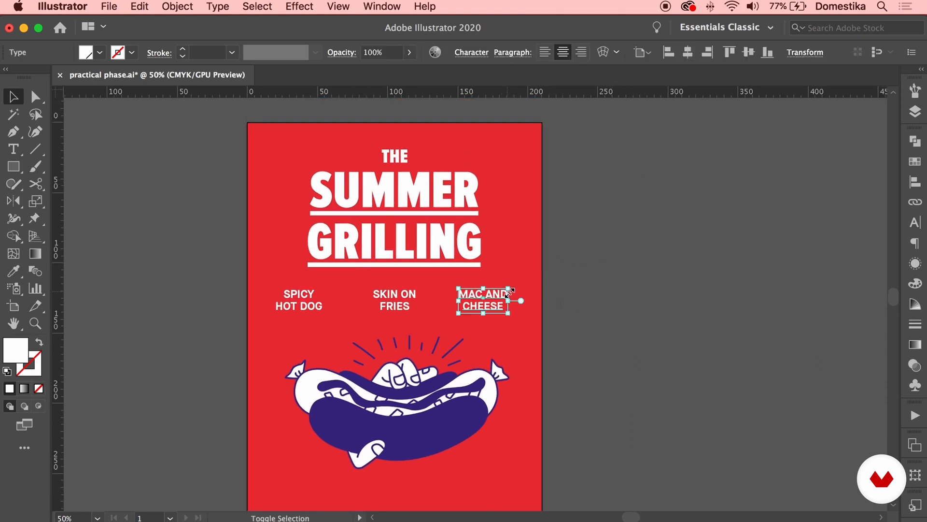
{"action": "left_click", "coordinate": [302, 306]}
{"action": "key", "text": "shift+Right"}
{"action": "key", "text": "shift+Right"}
{"action": "key", "text": "shift+Right"}
{"action": "key", "text": "shift+Right"}
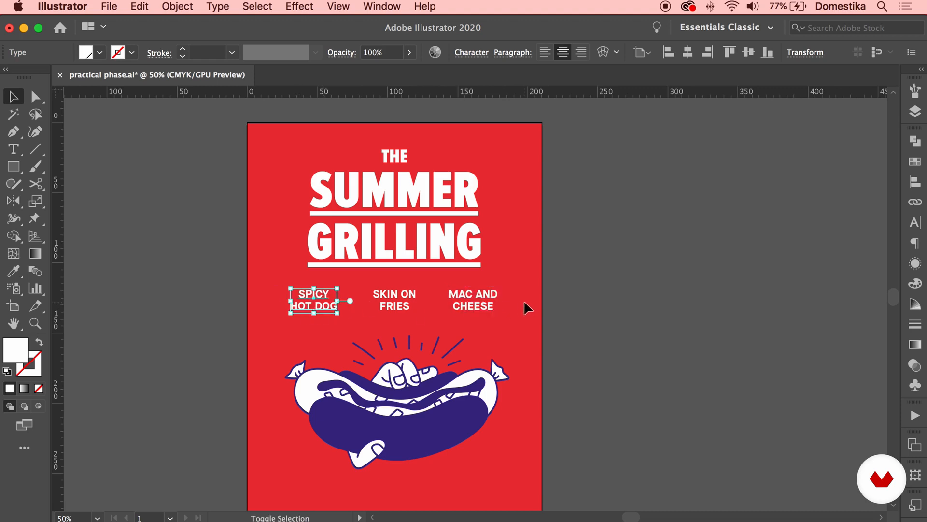
Distribute the horizontal spacing of the three menu item texts evenly, aligned to the selection
{"action": "left_click_drag", "start_coordinate": [528, 293], "coordinate": [310, 309]}
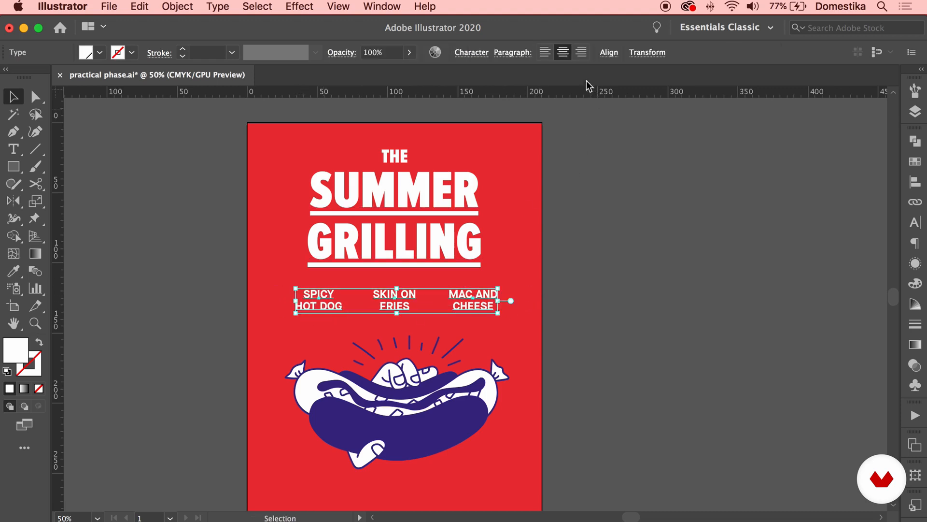
{"action": "left_click", "coordinate": [609, 54]}
{"action": "left_click", "coordinate": [596, 176]}
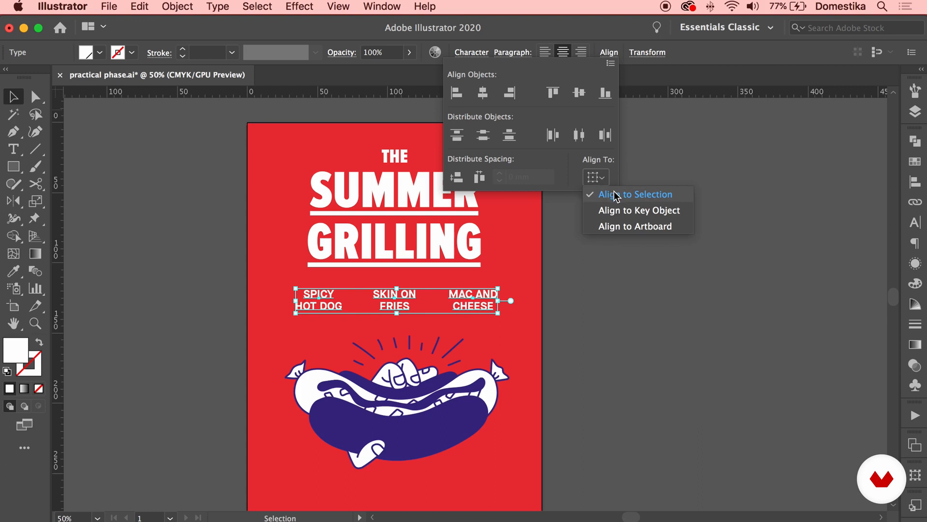
{"action": "left_click", "coordinate": [628, 194]}
{"action": "left_click", "coordinate": [479, 177]}
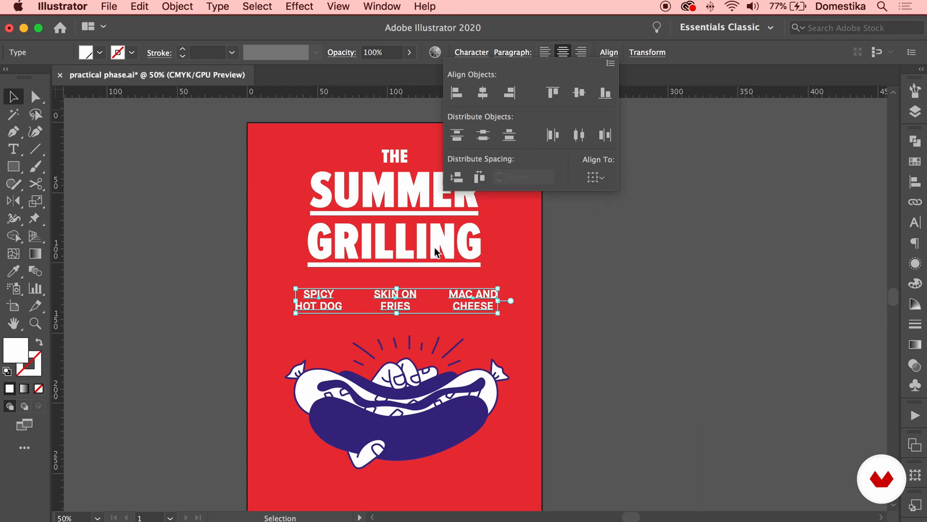
Group the three menu item texts and centre the group horizontally on the artboard
{"action": "key", "text": "super+g"}
{"action": "key", "text": "a"}
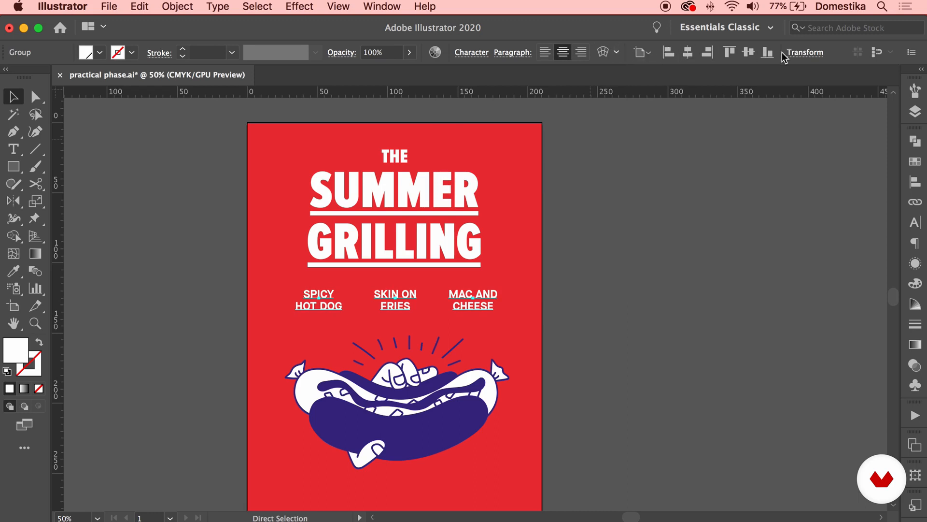
{"action": "left_click", "coordinate": [647, 54]}
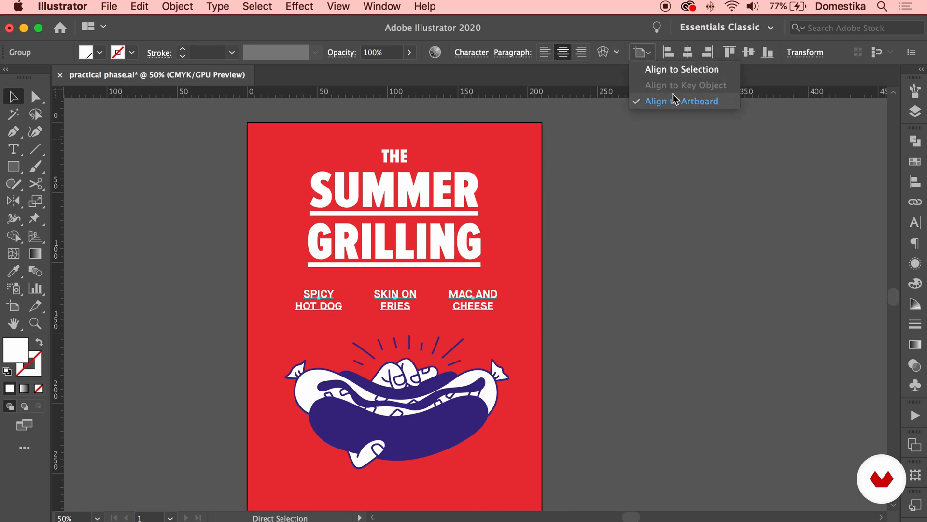
{"action": "left_click", "coordinate": [689, 53]}
{"action": "left_click", "coordinate": [689, 53]}
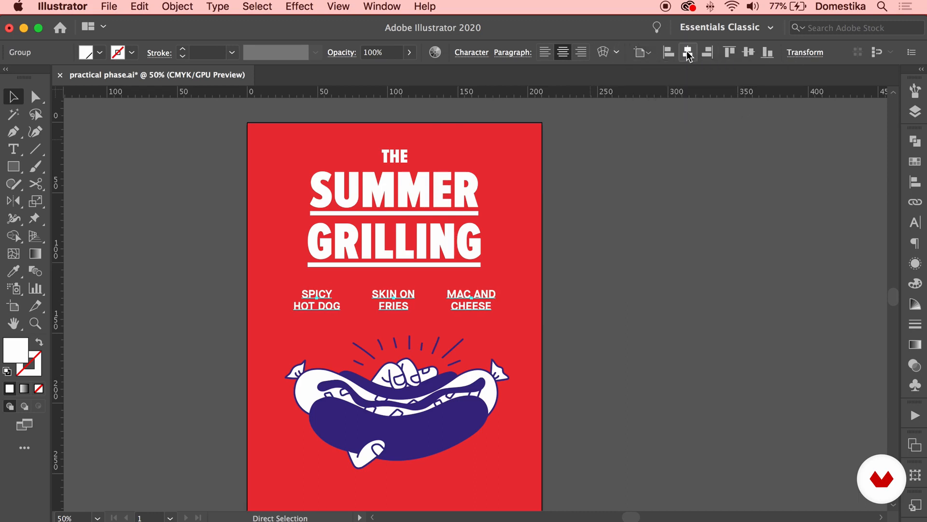
{"action": "left_click", "coordinate": [583, 321]}
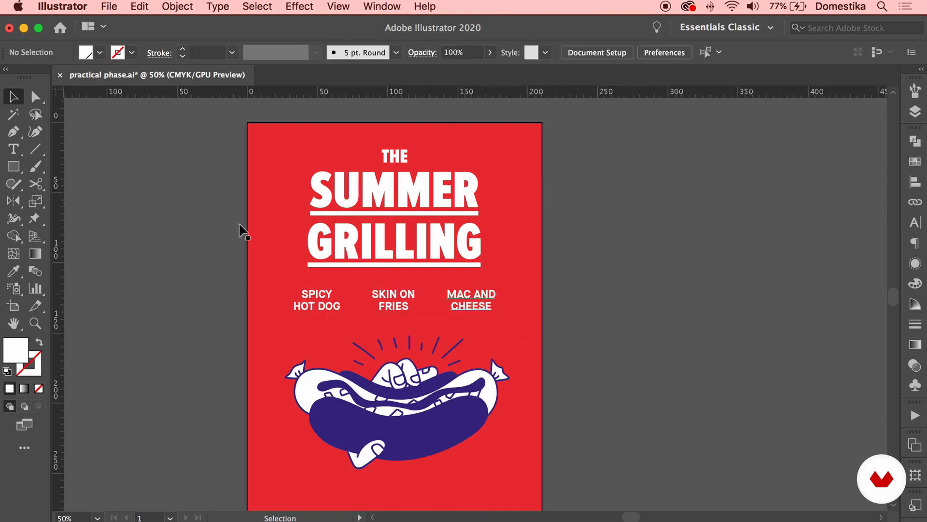
Draw a small white circle between 'SPICY HOT DOG' and 'SKIN ON FRIES' and place a matching one before 'MAC AND CHEESE'
{"action": "left_click_drag", "start_coordinate": [13, 166], "coordinate": [60, 206]}
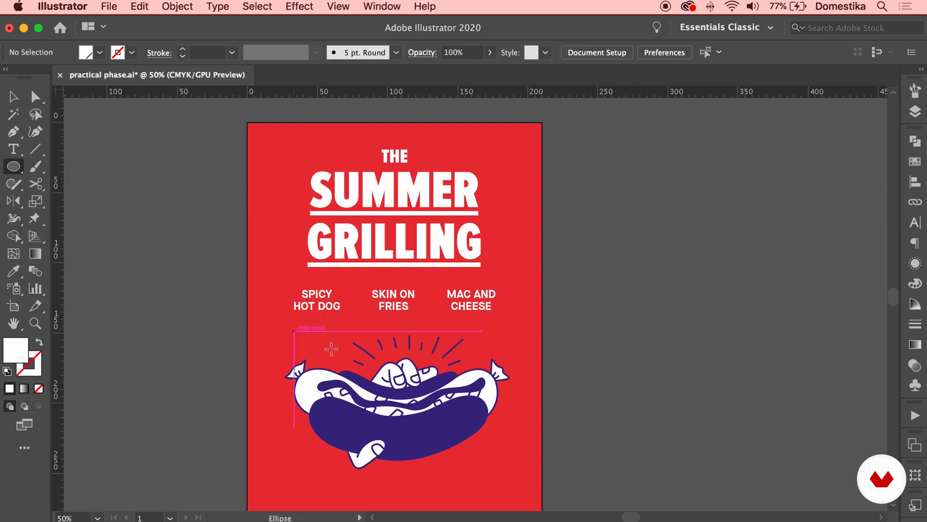
{"action": "key", "text": "super+equal"}
{"action": "key", "text": "super+equal"}
{"action": "key", "text": "super+equal"}
{"action": "left_click_drag", "start_coordinate": [317, 305], "coordinate": [472, 325]}
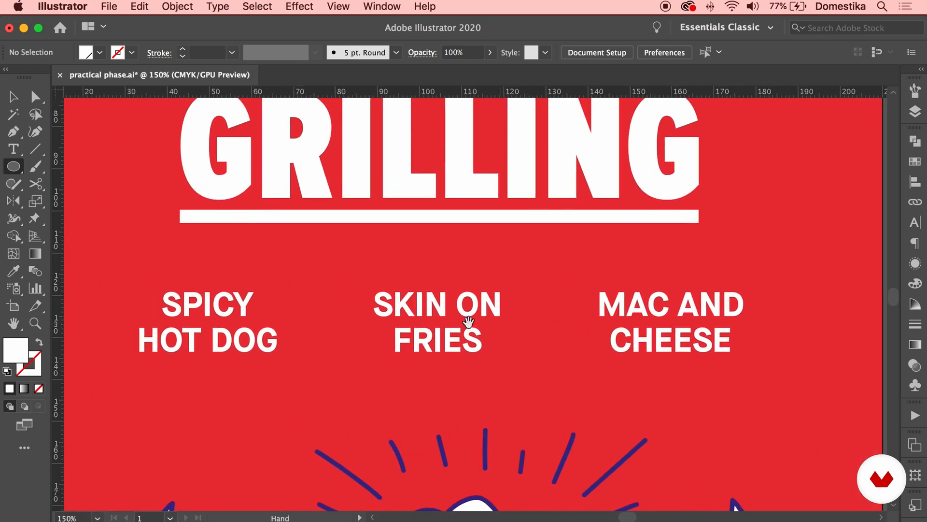
{"action": "mouse_move", "coordinate": [316, 313]}
{"action": "left_mouse_down"}
{"action": "mouse_move", "coordinate": [331, 329]}
{"action": "mouse_move", "coordinate": [586, 337]}
{"action": "left_mouse_up"}
{"action": "left_click", "coordinate": [13, 96]}
{"action": "left_click", "coordinate": [332, 347]}
{"action": "left_click", "coordinate": [659, 340]}
{"action": "left_click", "coordinate": [787, 307]}
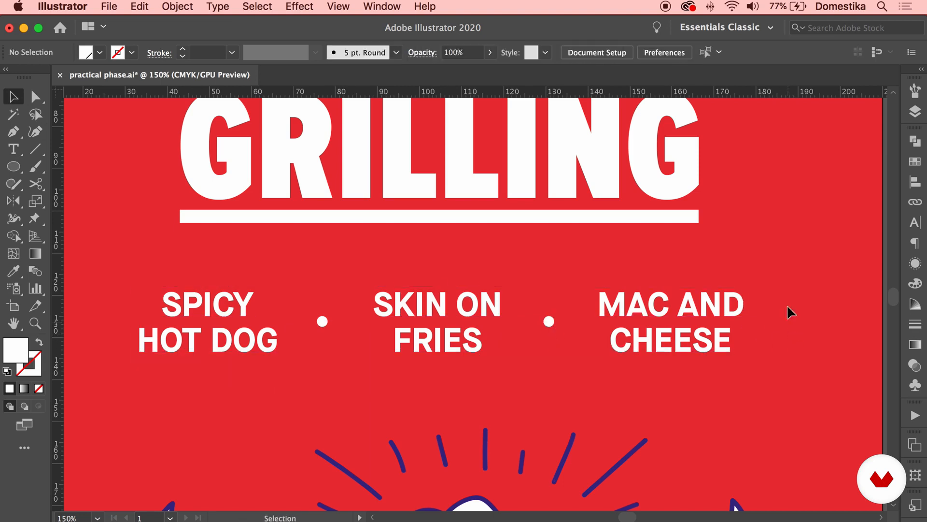
Distribute the horizontal spacing of the menu item texts and the two separator dots evenly, then deselect them
{"action": "left_click_drag", "start_coordinate": [274, 356], "coordinate": [499, 192]}
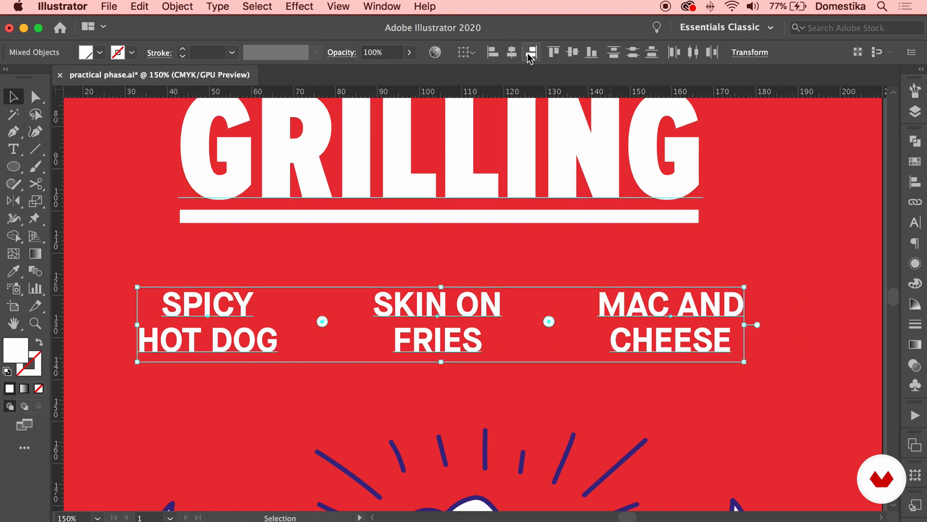
{"action": "left_click", "coordinate": [464, 52]}
{"action": "left_click", "coordinate": [532, 43]}
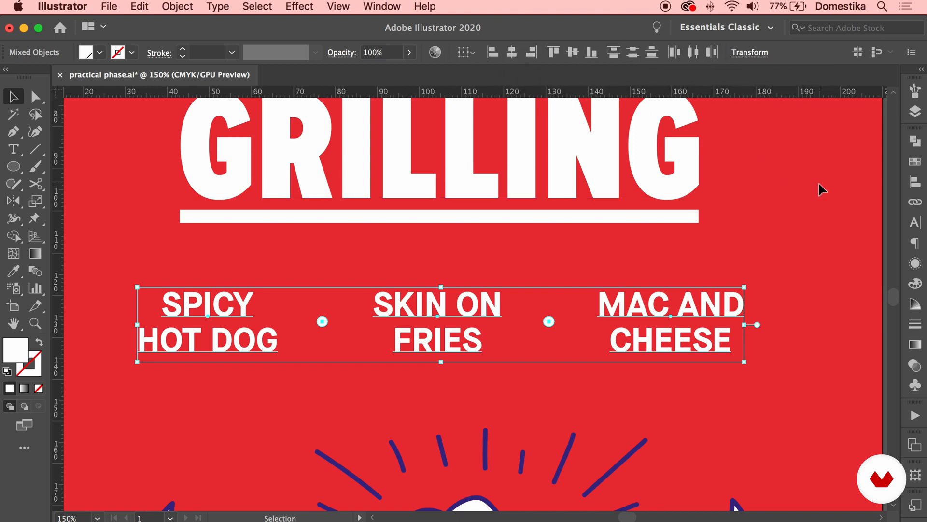
{"action": "left_click", "coordinate": [915, 182]}
{"action": "left_click", "coordinate": [752, 260]}
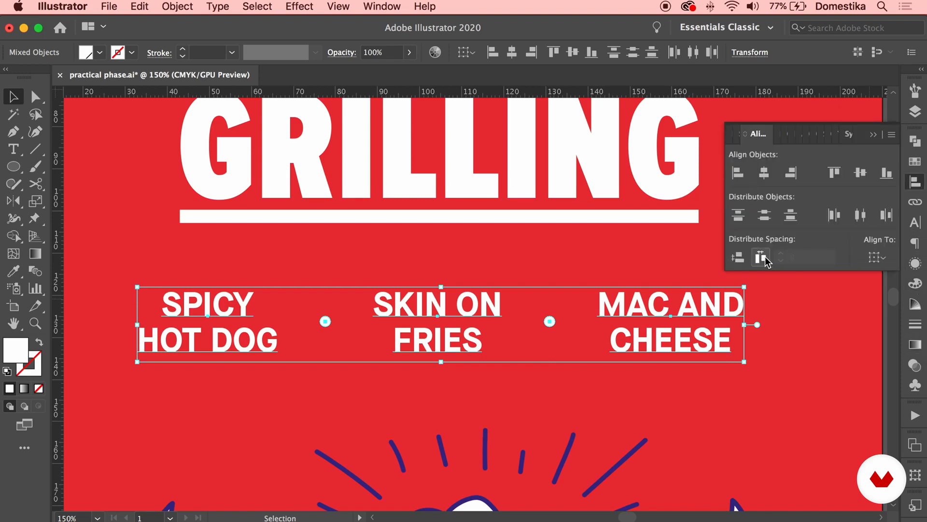
{"action": "left_click", "coordinate": [875, 135]}
{"action": "left_click", "coordinate": [738, 228]}
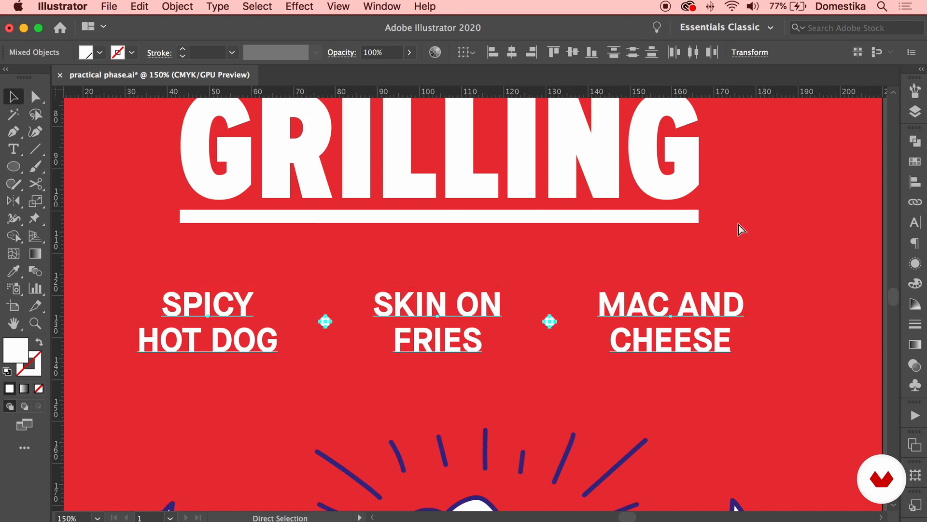
{"action": "key", "text": "super+minus"}
{"action": "key", "text": "super+minus"}
{"action": "left_click_drag", "start_coordinate": [700, 279], "coordinate": [673, 289]}
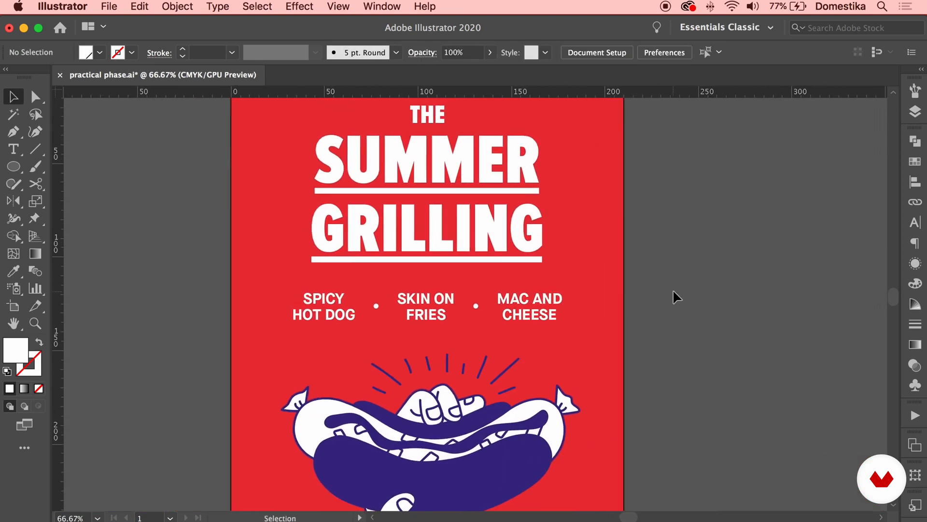
{"action": "key", "text": "super+minus"}
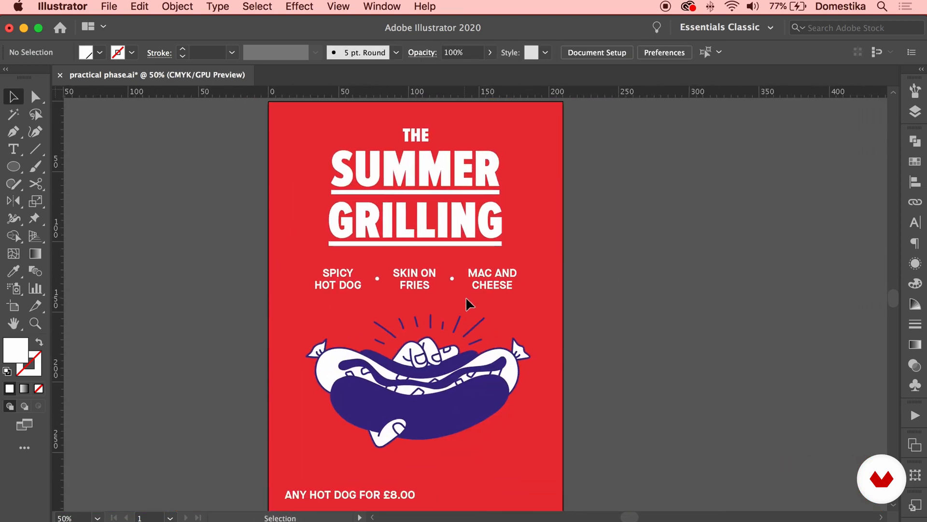
Enlarge the hot dog illustration about its centre and move the menu row up slightly
{"action": "left_click", "coordinate": [495, 357]}
{"action": "left_click_drag", "start_coordinate": [530, 315], "coordinate": [567, 309]}
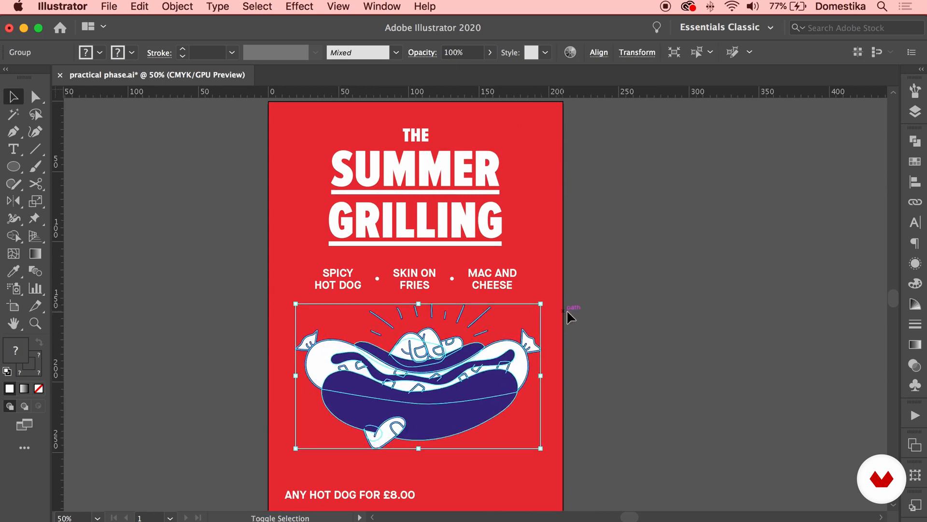
{"action": "left_click", "coordinate": [564, 289]}
{"action": "left_click", "coordinate": [431, 273]}
{"action": "left_click", "coordinate": [557, 268]}
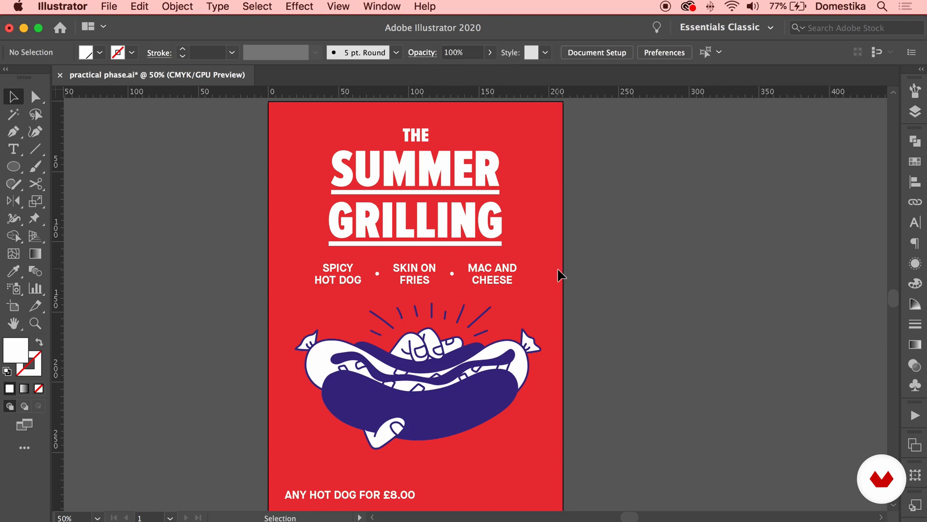
Scale the hot dog illustration down slightly and fine-tune the menu row's vertical position above it
{"action": "left_click", "coordinate": [537, 333]}
{"action": "left_click_drag", "start_coordinate": [542, 305], "coordinate": [538, 306]}
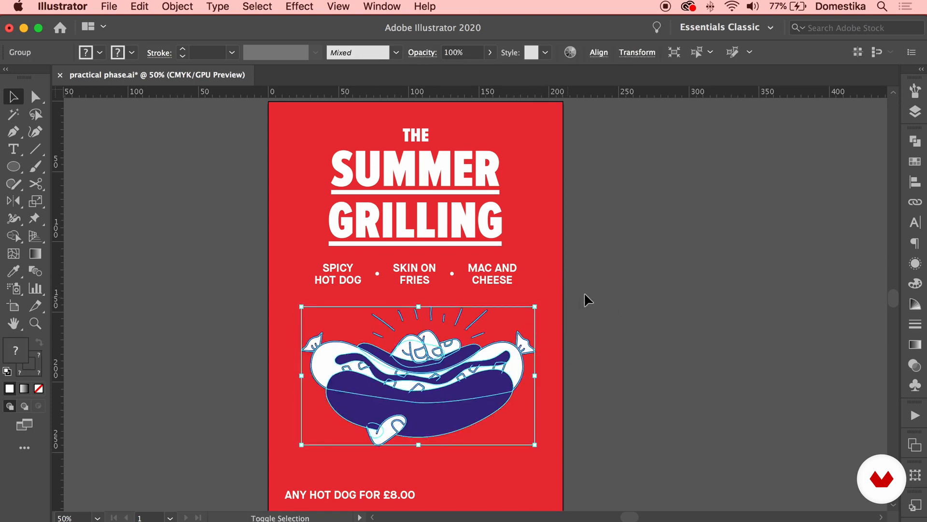
{"action": "left_click", "coordinate": [584, 295]}
{"action": "left_click_drag", "start_coordinate": [394, 271], "coordinate": [393, 273]}
{"action": "left_click", "coordinate": [578, 282]}
Look over the title and illustration placement and save the poster document
{"action": "left_click_drag", "start_coordinate": [563, 281], "coordinate": [566, 306]}
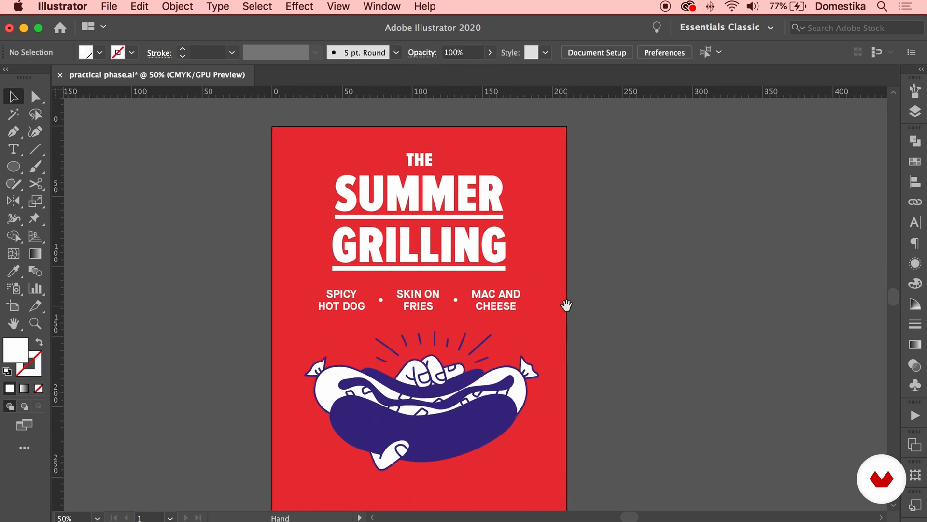
{"action": "left_click", "coordinate": [282, 163]}
{"action": "left_click", "coordinate": [607, 288]}
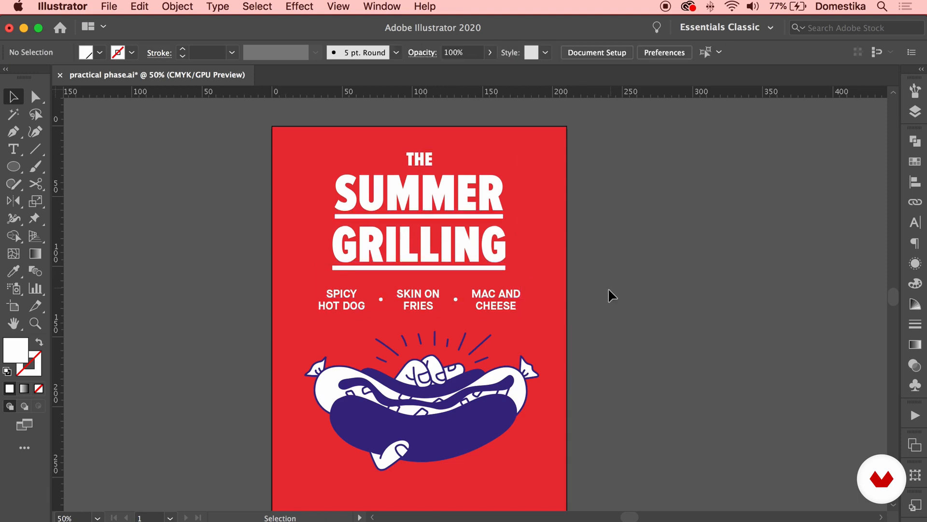
{"action": "scroll", "coordinate": [608, 290], "scroll_direction": "down", "scroll_amount": 2}
{"action": "left_click", "coordinate": [520, 362]}
{"action": "left_click", "coordinate": [619, 359]}
{"action": "key", "text": "super+s"}
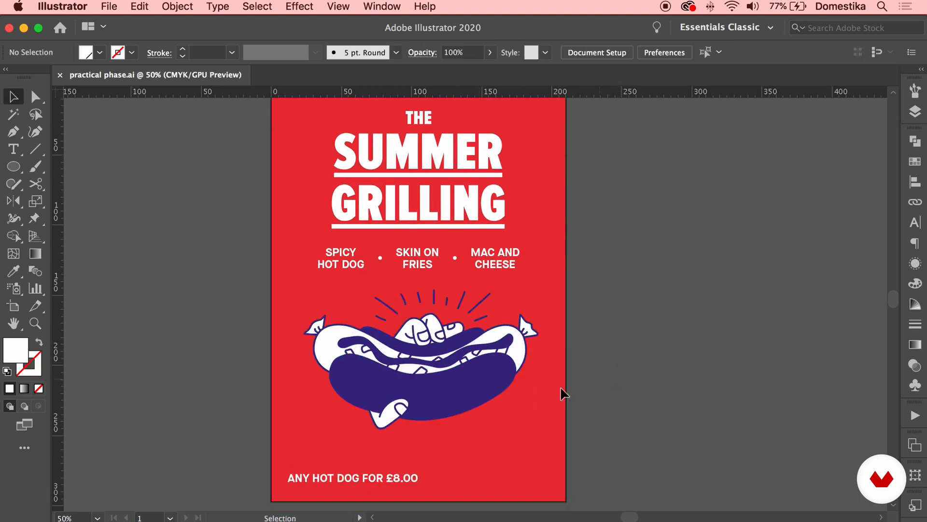
Cut '£8.00' out of the price line, paste it as a separate text object and place it below the illustration
{"action": "scroll", "coordinate": [483, 377], "scroll_direction": "down", "scroll_amount": 3}
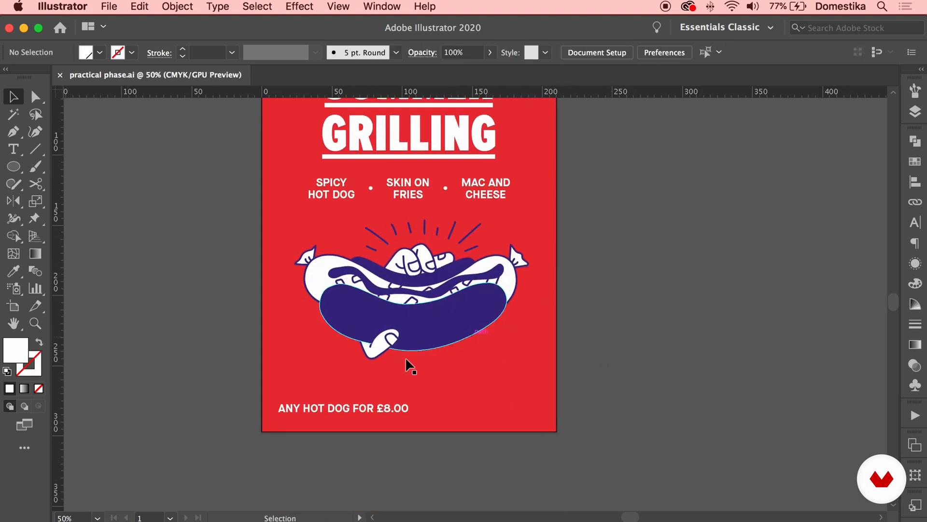
{"action": "double_click", "coordinate": [370, 410]}
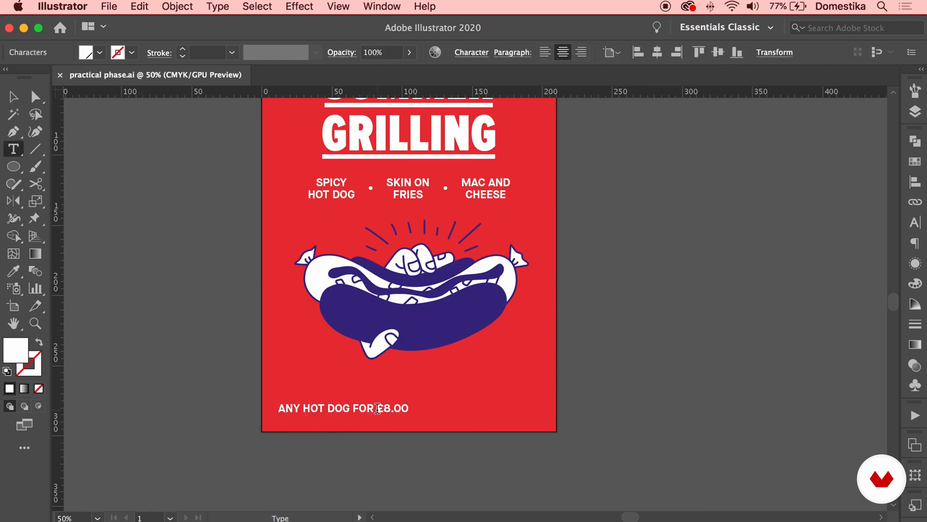
{"action": "left_click_drag", "start_coordinate": [377, 408], "coordinate": [426, 409]}
{"action": "key", "text": "super+x"}
{"action": "left_click", "coordinate": [14, 97]}
{"action": "left_click", "coordinate": [210, 274]}
{"action": "key", "text": "super+v"}
{"action": "left_click_drag", "start_coordinate": [461, 311], "coordinate": [483, 371]}
Break the remaining price text into three lines: 'ANY', 'HOT DOG' and 'FOR'
{"action": "key", "text": "t"}
{"action": "left_click", "coordinate": [323, 406]}
{"action": "key", "text": "BackSpace"}
{"action": "key", "text": "Return"}
{"action": "left_click", "coordinate": [358, 419]}
{"action": "key", "text": "Return"}
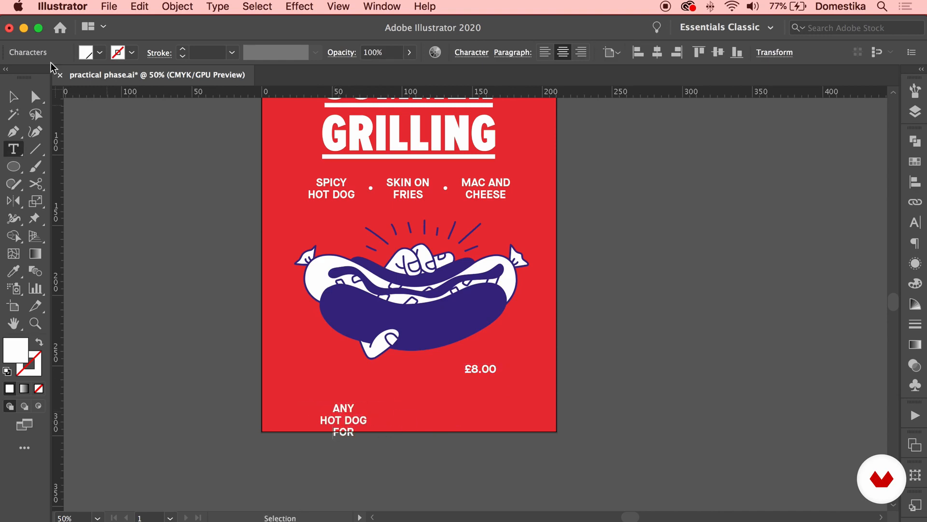
Left-align the three-line 'ANY HOT DOG FOR' text and move it towards the poster's lower left corner
{"action": "key", "text": "Escape"}
{"action": "left_click", "coordinate": [545, 52]}
{"action": "left_click_drag", "start_coordinate": [358, 434], "coordinate": [300, 403]}
{"action": "key", "text": "super+shift+a"}
Enlarge '£8.00' to about the height of the three-line text and place the two side by side
{"action": "left_click_drag", "start_coordinate": [418, 400], "coordinate": [390, 442]}
{"action": "left_click_drag", "start_coordinate": [293, 434], "coordinate": [293, 444]}
{"action": "left_click_drag", "start_coordinate": [452, 414], "coordinate": [413, 442]}
{"action": "left_click", "coordinate": [505, 428]}
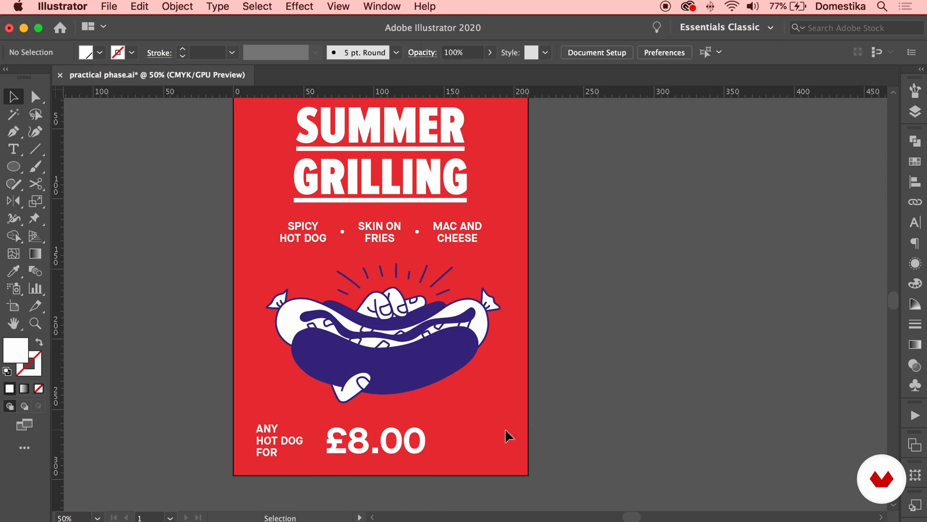
Cut '8.00' from the price, paste it as its own text object and place it beside the £ sign
{"action": "scroll", "coordinate": [538, 389], "scroll_direction": "down", "scroll_amount": 2}
{"action": "scroll", "coordinate": [538, 389], "scroll_direction": "left", "scroll_amount": 3}
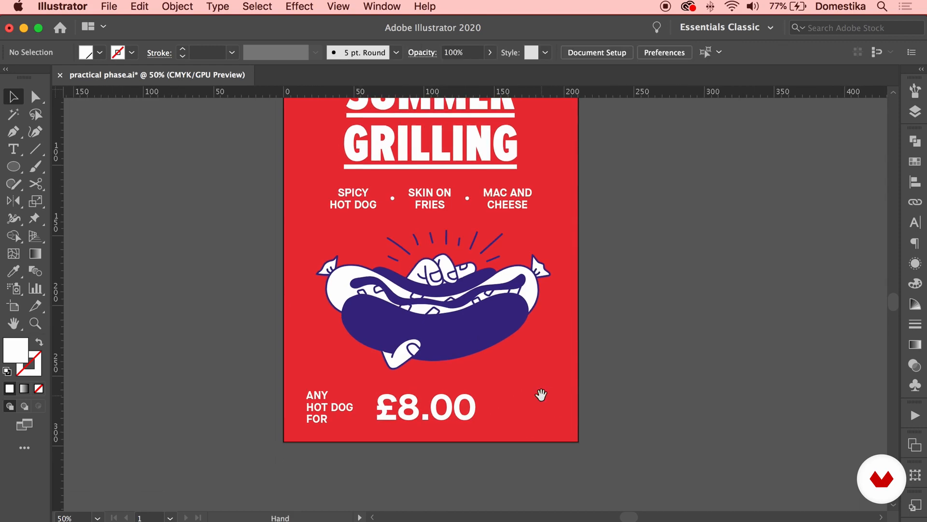
{"action": "double_click", "coordinate": [445, 414]}
{"action": "left_click_drag", "start_coordinate": [397, 411], "coordinate": [549, 408]}
{"action": "key", "text": "BackSpace"}
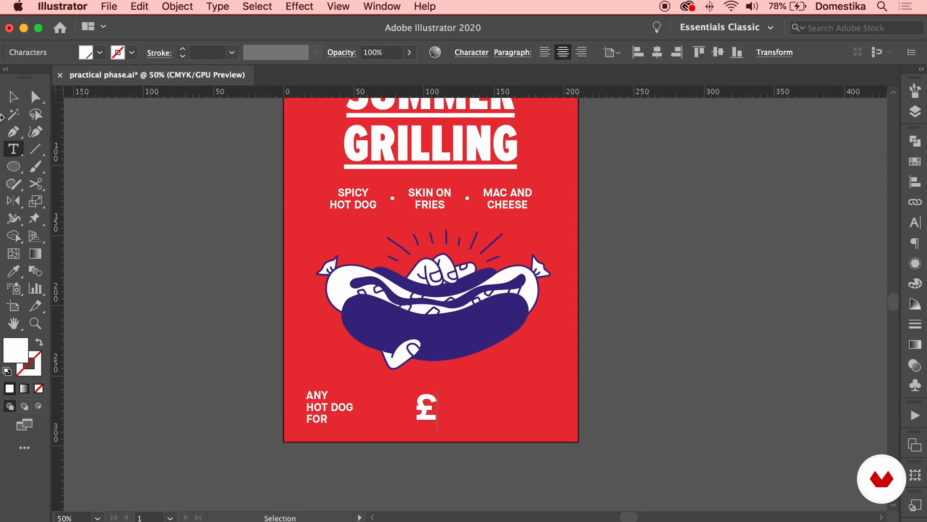
{"action": "key", "text": "Escape"}
{"action": "left_click", "coordinate": [473, 390]}
{"action": "key", "text": "super+v"}
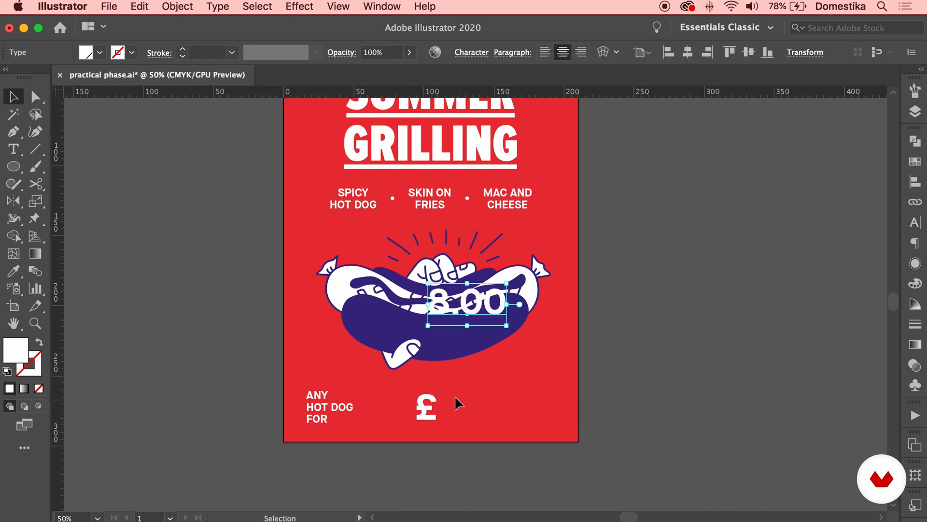
{"action": "left_click_drag", "start_coordinate": [469, 302], "coordinate": [497, 403]}
Apply the 'GRILLING' title's type style to '8.00' with the Eyedropper and deselect it
{"action": "key", "text": "i"}
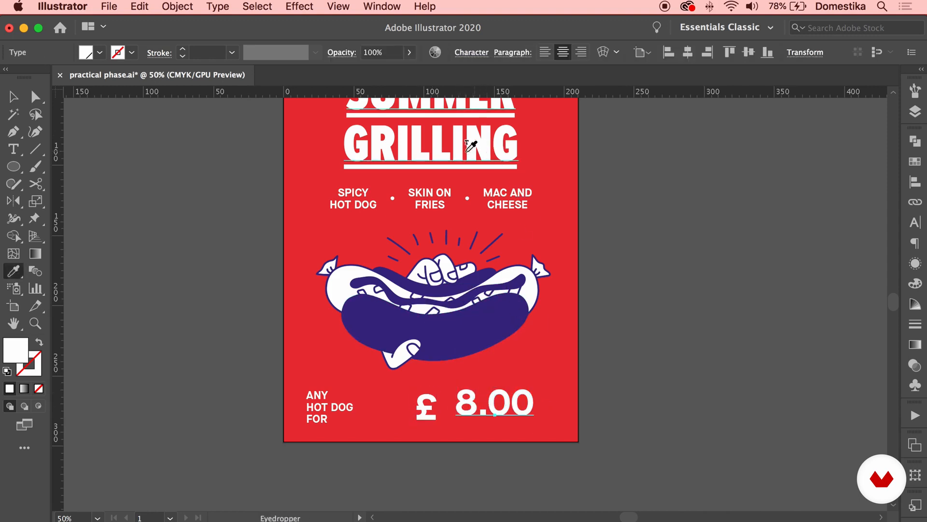
{"action": "left_click", "coordinate": [477, 145]}
{"action": "key", "text": "v"}
{"action": "left_click", "coordinate": [651, 378]}
{"action": "scroll", "coordinate": [660, 367], "scroll_direction": "down", "scroll_amount": 3}
{"action": "scroll", "coordinate": [660, 367], "scroll_direction": "left", "scroll_amount": 3}
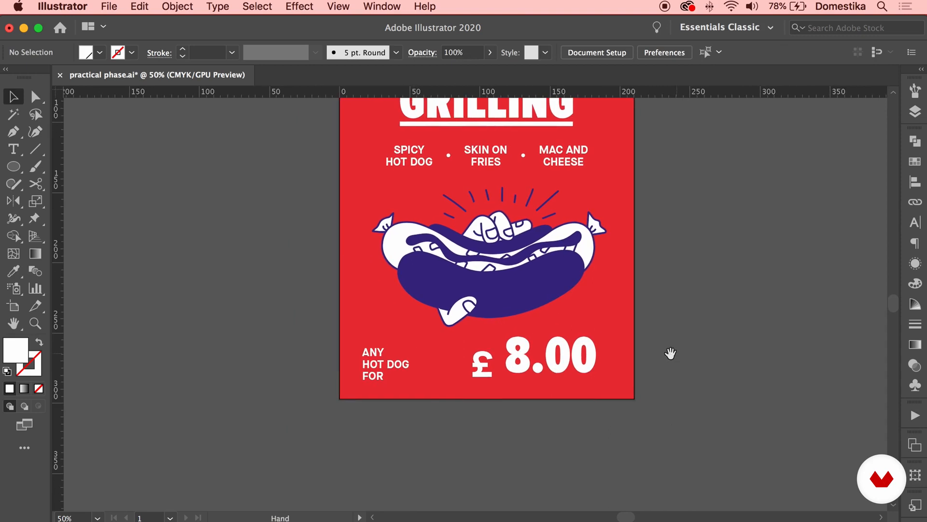
Move the £ sign and '8.00' over to the 'ANY HOT DOG FOR' text to compare their sizes
{"action": "left_click_drag", "start_coordinate": [487, 376], "coordinate": [425, 357]}
{"action": "left_click_drag", "start_coordinate": [527, 372], "coordinate": [398, 382]}
{"action": "scroll", "coordinate": [399, 381], "scroll_direction": "up", "scroll_amount": 4}
{"action": "left_click", "coordinate": [433, 331]}
{"action": "left_click_drag", "start_coordinate": [433, 332], "coordinate": [427, 320]}
Scale '8.00' down to the height of the three-line text and move it clear to the text's right
{"action": "left_click_drag", "start_coordinate": [649, 164], "coordinate": [626, 174]}
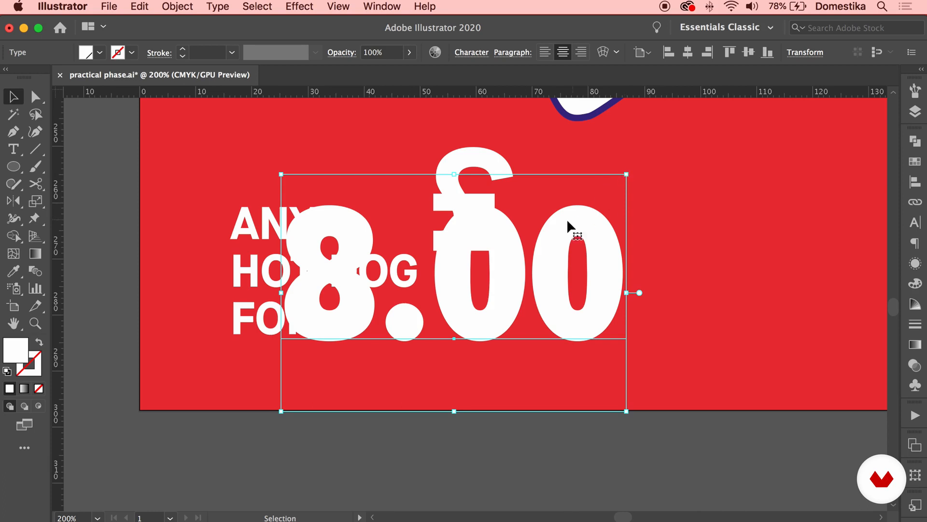
{"action": "left_click_drag", "start_coordinate": [571, 228], "coordinate": [571, 225]}
{"action": "left_click_drag", "start_coordinate": [626, 170], "coordinate": [619, 176]}
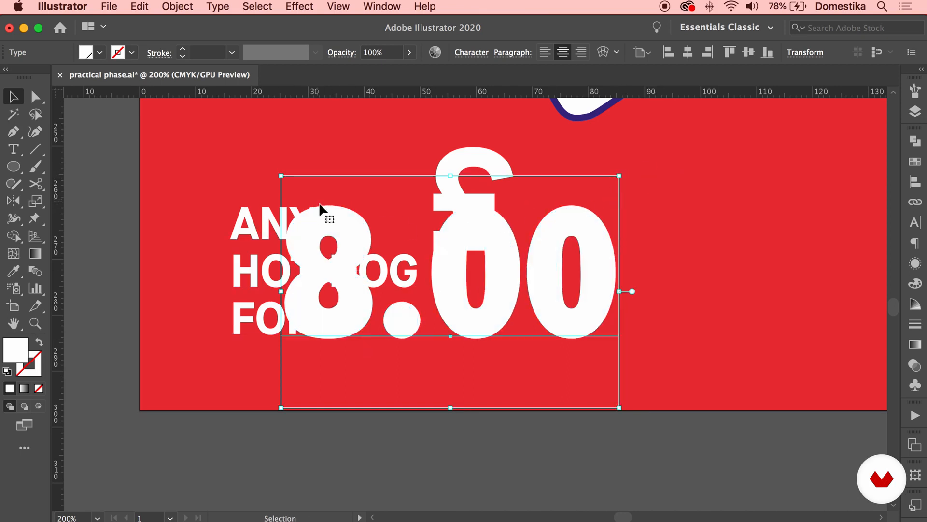
{"action": "left_click_drag", "start_coordinate": [317, 216], "coordinate": [599, 223]}
Scale the £ sign down against the 'ANY HOT DOG FOR' text and place it just before '8.00'
{"action": "left_click_drag", "start_coordinate": [456, 238], "coordinate": [279, 273]}
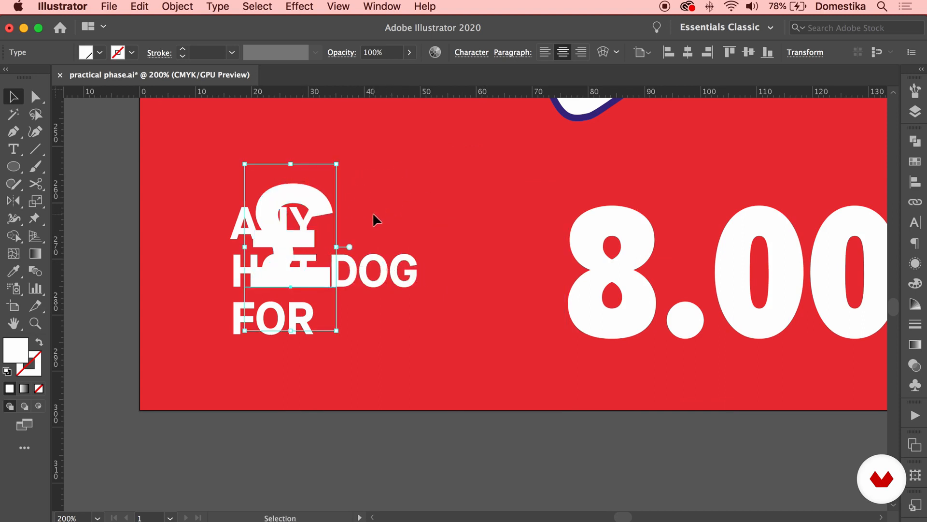
{"action": "left_click_drag", "start_coordinate": [337, 164], "coordinate": [320, 177]}
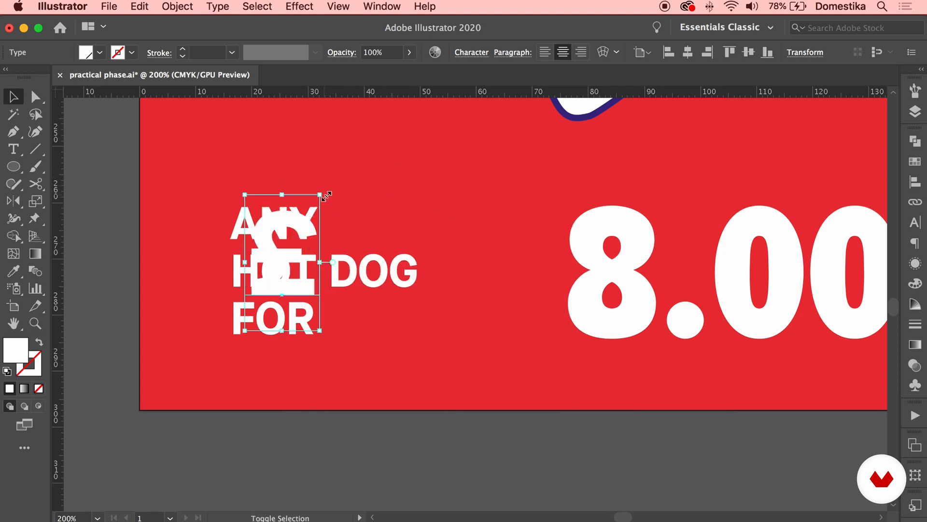
{"action": "left_click_drag", "start_coordinate": [298, 212], "coordinate": [533, 230]}
{"action": "key", "text": "super+minus"}
{"action": "key", "text": "super+minus"}
{"action": "key", "text": "super+minus"}
{"action": "key", "text": "v"}
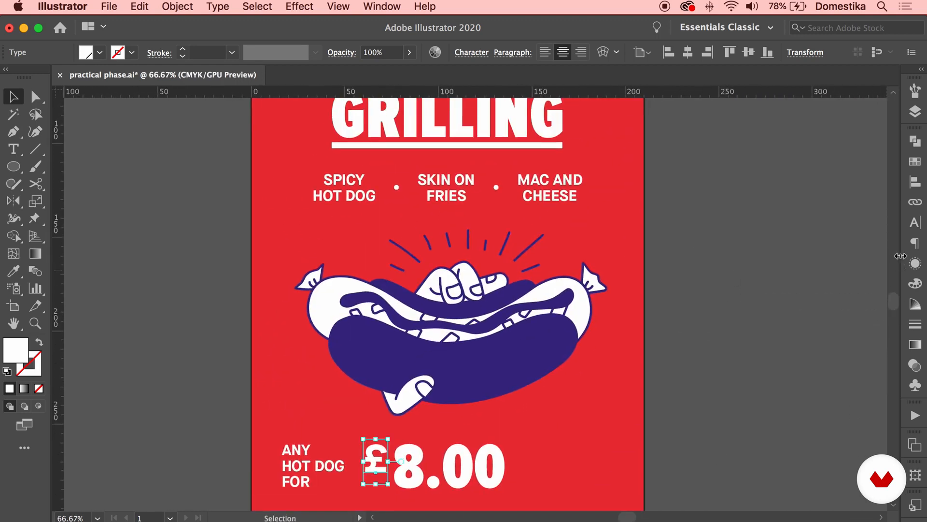
Reduce the £ sign's font size to 38 pt and set the leading of '8.00' to 94 pt
{"action": "left_click", "coordinate": [916, 223]}
{"action": "left_click", "coordinate": [751, 203]}
{"action": "left_click", "coordinate": [449, 461]}
{"action": "left_click", "coordinate": [839, 203]}
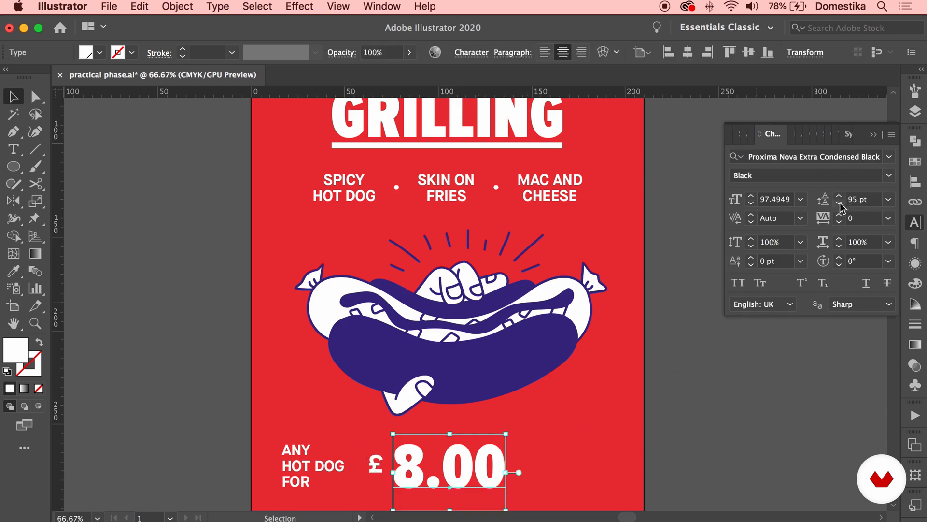
{"action": "left_click", "coordinate": [839, 203]}
{"action": "left_click", "coordinate": [680, 380]}
Pull a horizontal guide down to the price line and show the hidden guides
{"action": "scroll", "coordinate": [594, 284], "scroll_direction": "down", "scroll_amount": 5}
{"action": "key", "text": "super+equal"}
{"action": "key", "text": "super+equal"}
{"action": "key", "text": "super+equal"}
{"action": "left_click_drag", "start_coordinate": [358, 146], "coordinate": [535, 137]}
{"action": "left_click_drag", "start_coordinate": [210, 92], "coordinate": [180, 307]}
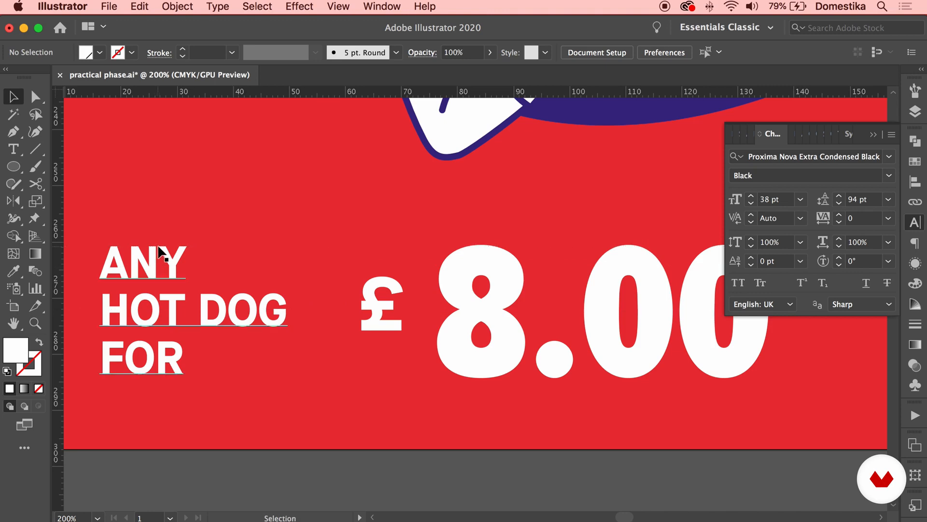
{"action": "left_click", "coordinate": [338, 6]}
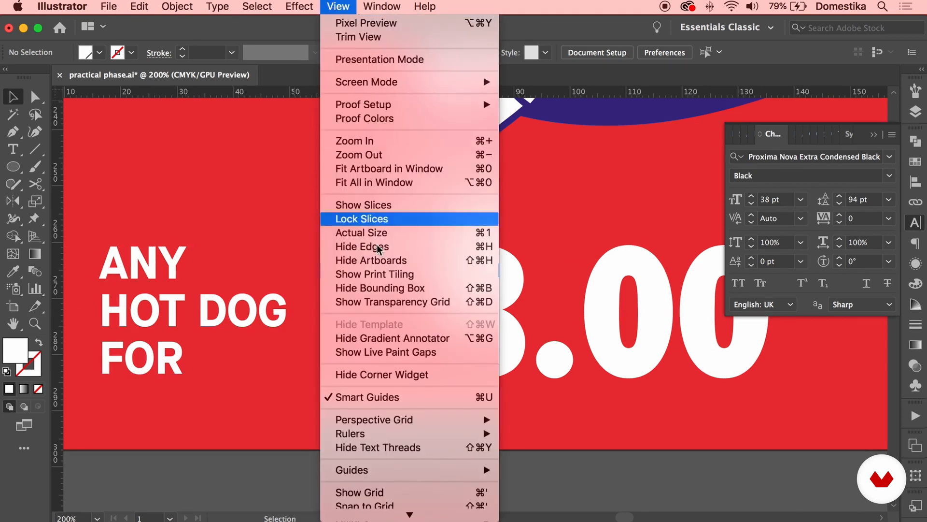
{"action": "mouse_move", "coordinate": [464, 470]}
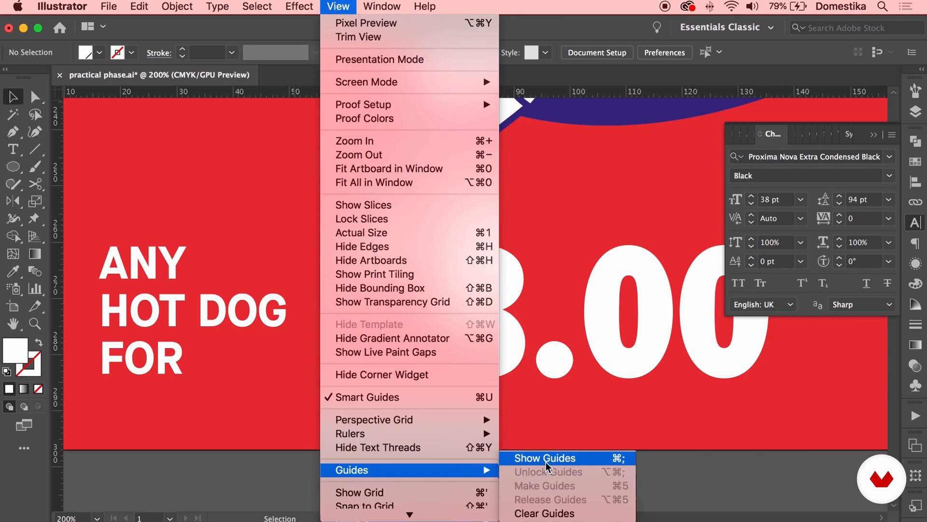
{"action": "left_click", "coordinate": [545, 457]}
{"action": "left_click", "coordinate": [874, 135]}
Align '8.00' and the £ sign to the price line's guides and nudge the £ sign closer to the digits
{"action": "left_click_drag", "start_coordinate": [500, 305], "coordinate": [499, 313]}
{"action": "left_click_drag", "start_coordinate": [388, 323], "coordinate": [384, 298]}
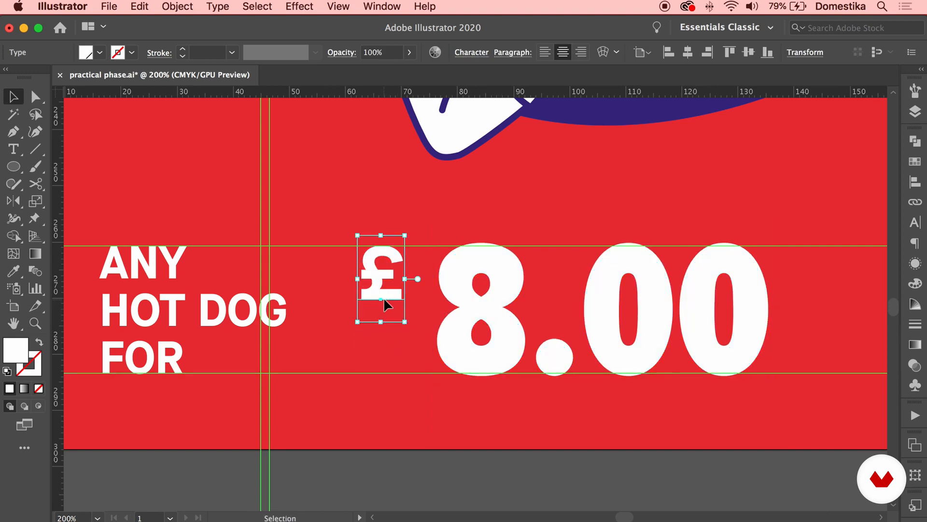
{"action": "key", "text": "Up"}
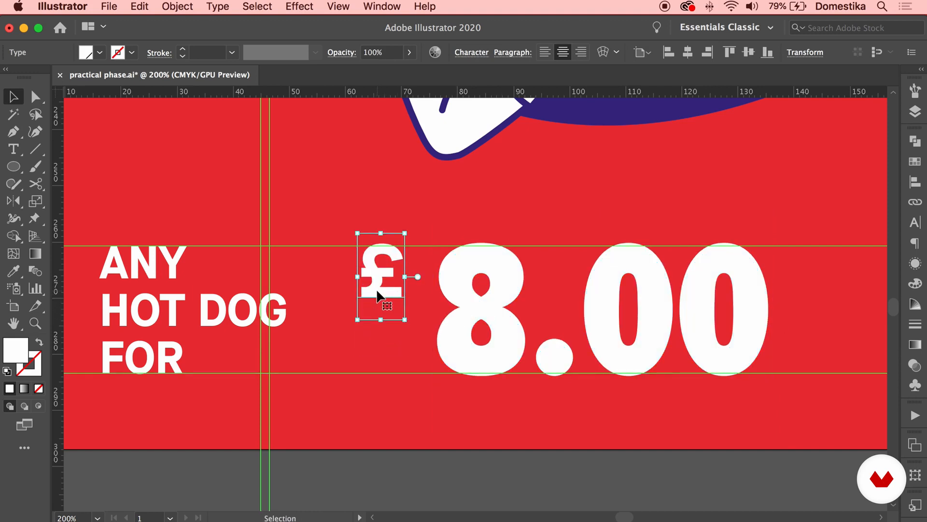
{"action": "key", "text": "Right"}
{"action": "key", "text": "Right"}
{"action": "key", "text": "Right"}
{"action": "key", "text": "Right"}
Examine the alignment of the price line's texts against the guides and within the whole poster
{"action": "key", "text": "super+shift+a"}
{"action": "key", "text": "super+minus"}
{"action": "key", "text": "super+minus"}
{"action": "key", "text": "super+minus"}
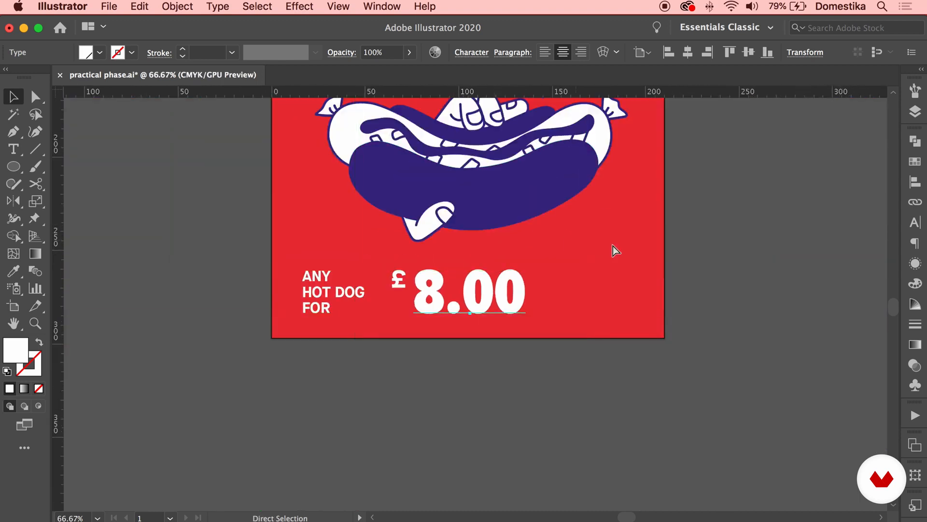
{"action": "key", "text": "super+minus"}
{"action": "left_click", "coordinate": [404, 381]}
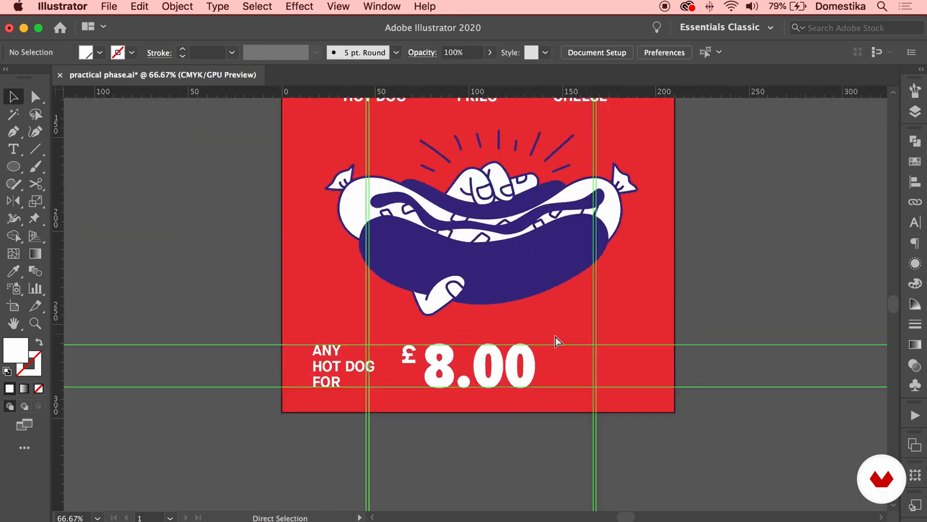
{"action": "key", "text": "super+plus"}
{"action": "key", "text": "super+plus"}
{"action": "left_click", "coordinate": [319, 426]}
{"action": "left_click", "coordinate": [395, 397]}
{"action": "key", "text": "super+minus"}
{"action": "key", "text": "super+minus"}
{"action": "key", "text": "super+minus"}
{"action": "scroll", "coordinate": [570, 423], "scroll_direction": "up", "scroll_amount": 2}
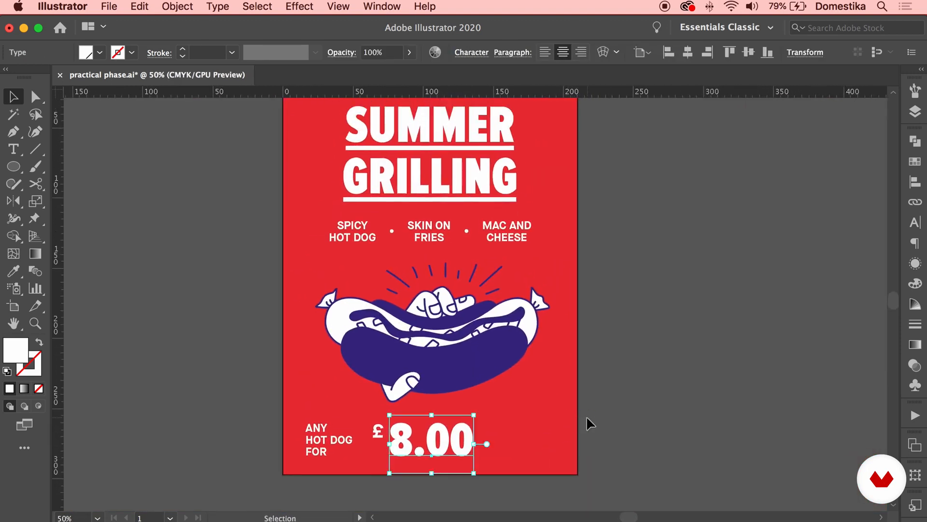
Centre '8.00' horizontally on the artboard and deselect it
{"action": "left_click", "coordinate": [585, 415]}
{"action": "key", "text": "super+minus"}
{"action": "left_click", "coordinate": [468, 408]}
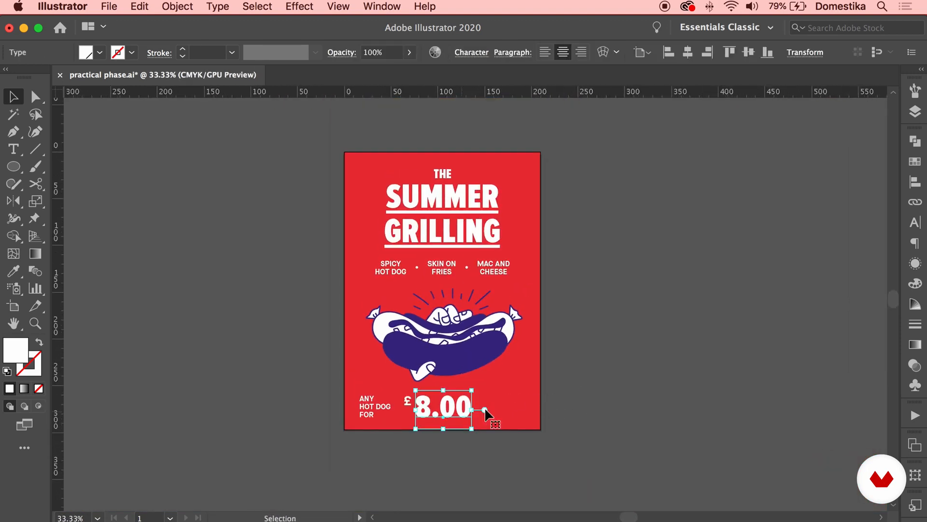
{"action": "left_click", "coordinate": [689, 53]}
{"action": "left_click", "coordinate": [541, 402]}
{"action": "left_click", "coordinate": [409, 401]}
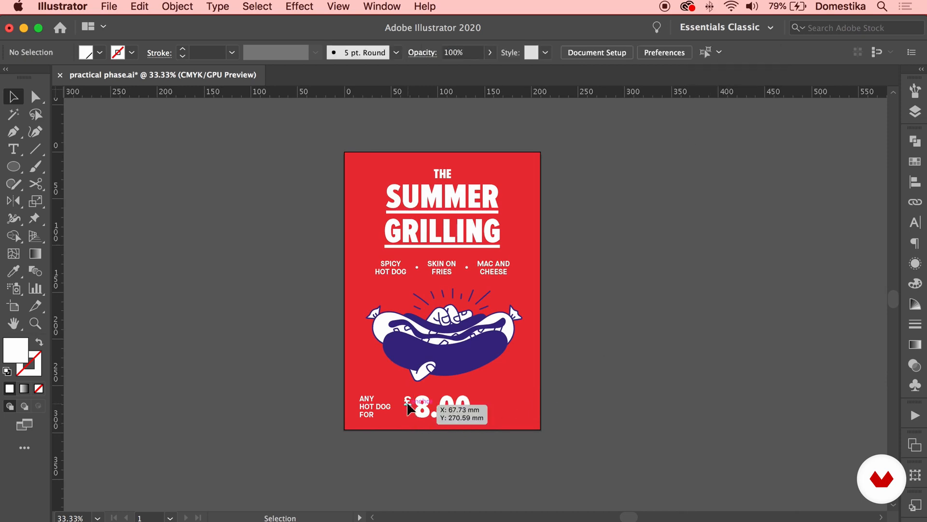
{"action": "left_click", "coordinate": [646, 227]}
Nudge the 'ANY HOT DOG FOR' text left and group it with the £ sign and '8.00'
{"action": "left_click", "coordinate": [372, 408]}
{"action": "key", "text": "shift+Left"}
{"action": "left_click", "coordinate": [417, 420]}
{"action": "left_click_drag", "start_coordinate": [415, 414], "coordinate": [355, 393]}
{"action": "key", "text": "super+g"}
Group the three menu item texts with their separator dots
{"action": "left_click_drag", "start_coordinate": [540, 280], "coordinate": [377, 257]}
{"action": "key", "text": "super+g"}
{"action": "left_click", "coordinate": [376, 157]}
Fine-tune the vertical positions of the hot dog illustration and the price group, and deselect them
{"action": "left_click", "coordinate": [441, 364]}
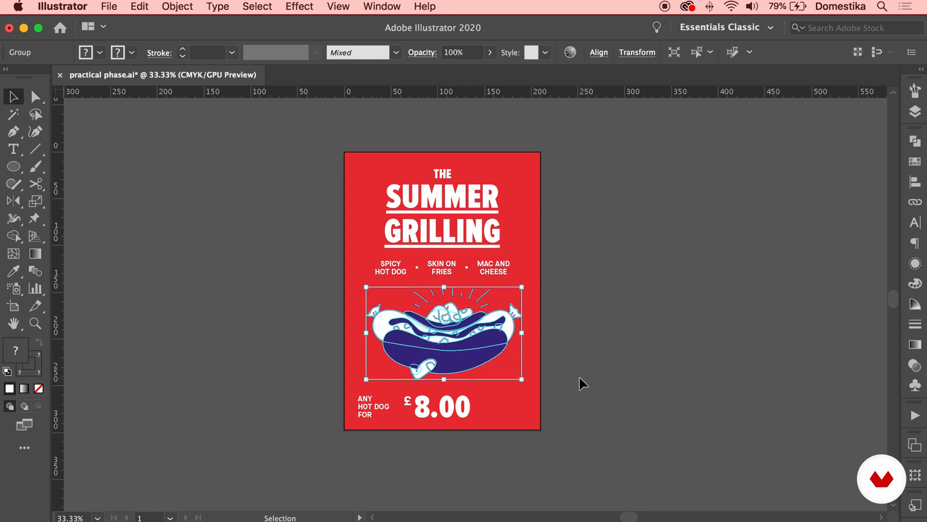
{"action": "left_click", "coordinate": [579, 376]}
{"action": "left_click", "coordinate": [454, 414]}
{"action": "left_click", "coordinate": [556, 416]}
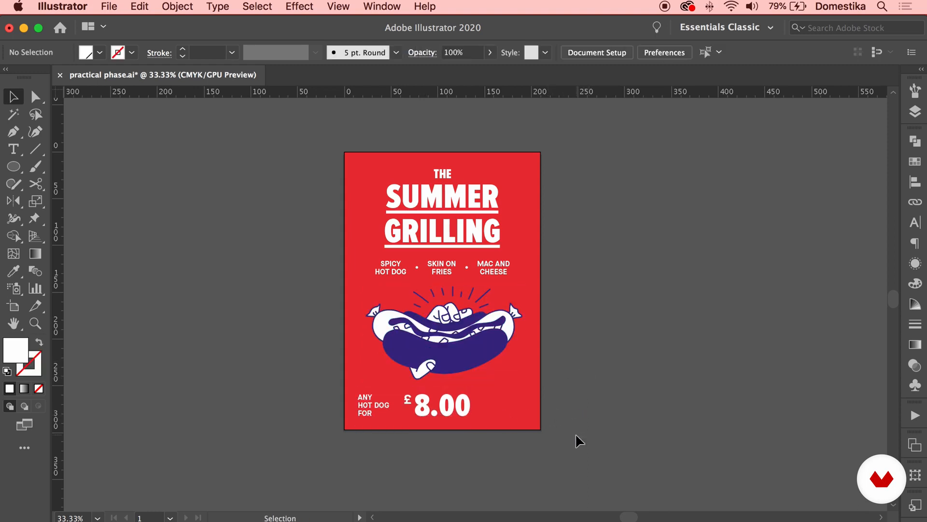
{"action": "left_click", "coordinate": [470, 342]}
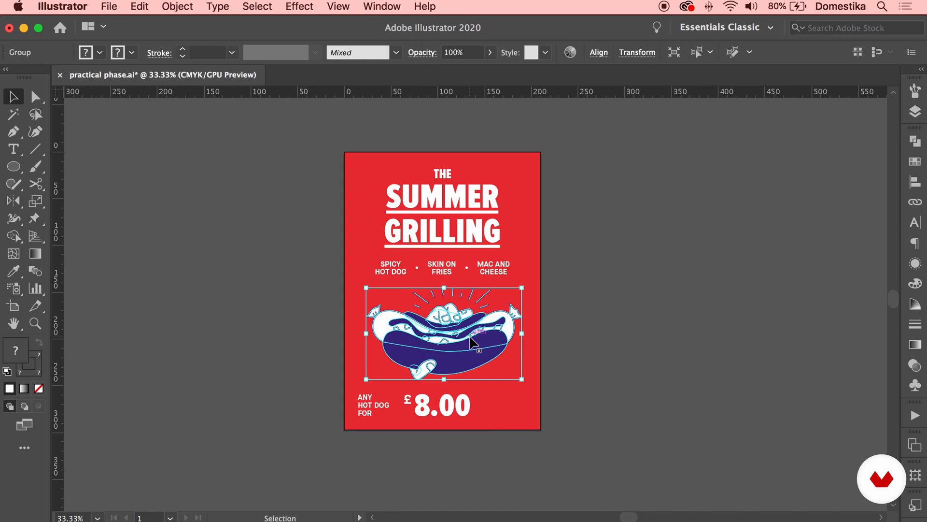
{"action": "left_click", "coordinate": [482, 402]}
{"action": "left_click", "coordinate": [562, 395]}
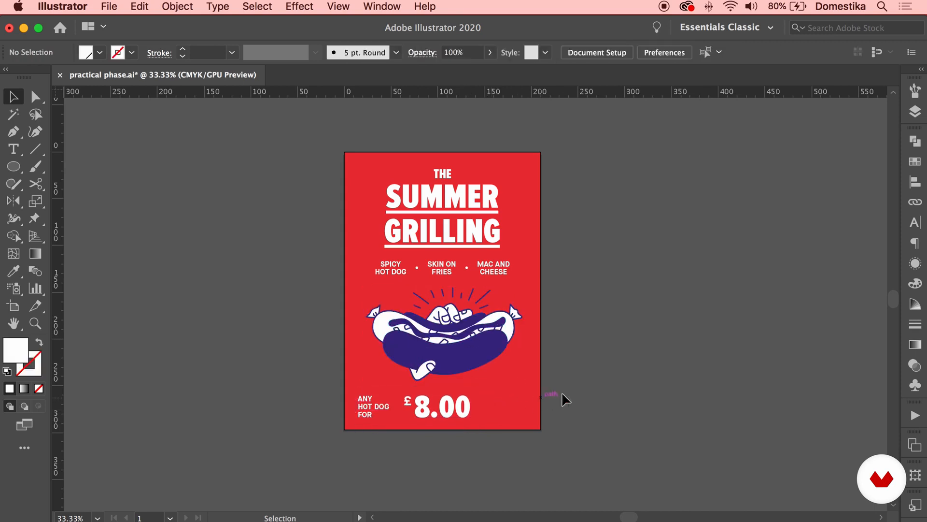
Enlarge the hot dog illustration slightly from its upper corner and deselect it
{"action": "left_click", "coordinate": [472, 368]}
{"action": "left_click_drag", "start_coordinate": [521, 289], "coordinate": [528, 287]}
{"action": "left_click", "coordinate": [553, 297]}
{"action": "key", "text": "super+equal"}
{"action": "left_click_drag", "start_coordinate": [645, 320], "coordinate": [671, 359]}
Fine-tune the hot dog illustration's size by its bounding-box corner, then deselect it and check the whole poster
{"action": "key", "text": "super+minus"}
{"action": "left_click", "coordinate": [517, 334]}
{"action": "key", "text": "super+equal"}
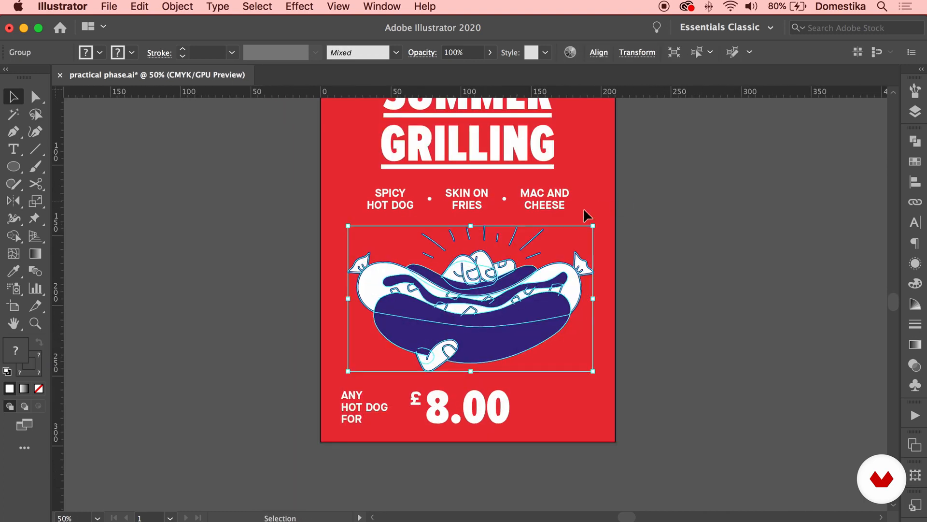
{"action": "left_click_drag", "start_coordinate": [591, 224], "coordinate": [592, 225]}
{"action": "key", "text": "super+shift+b"}
{"action": "key", "text": "super+equal"}
{"action": "key", "text": "super+shift+b"}
{"action": "left_click_drag", "start_coordinate": [633, 203], "coordinate": [634, 202]}
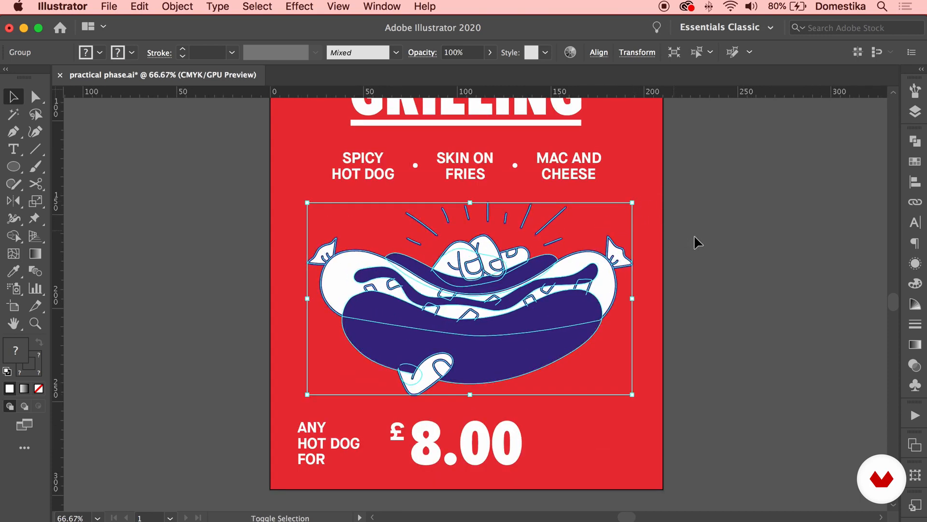
{"action": "left_click", "coordinate": [695, 238]}
{"action": "key", "text": "super+minus"}
{"action": "key", "text": "super+minus"}
{"action": "key", "text": "super+minus"}
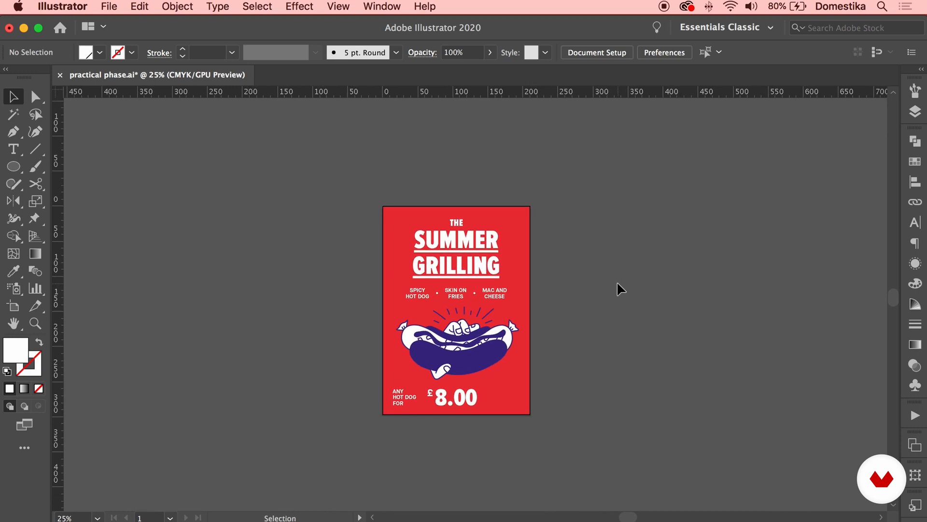
Check the '8.00' price text with Direct Selection, leave it deselected and save the poster document
{"action": "key", "text": "super+equal"}
{"action": "key", "text": "super+equal"}
{"action": "mouse_move", "coordinate": [719, 333]}
{"action": "left_mouse_down"}
{"action": "mouse_move", "coordinate": [724, 325]}
{"action": "mouse_move", "coordinate": [710, 318]}
{"action": "left_mouse_up"}
{"action": "key", "text": "a"}
{"action": "left_click", "coordinate": [486, 463]}
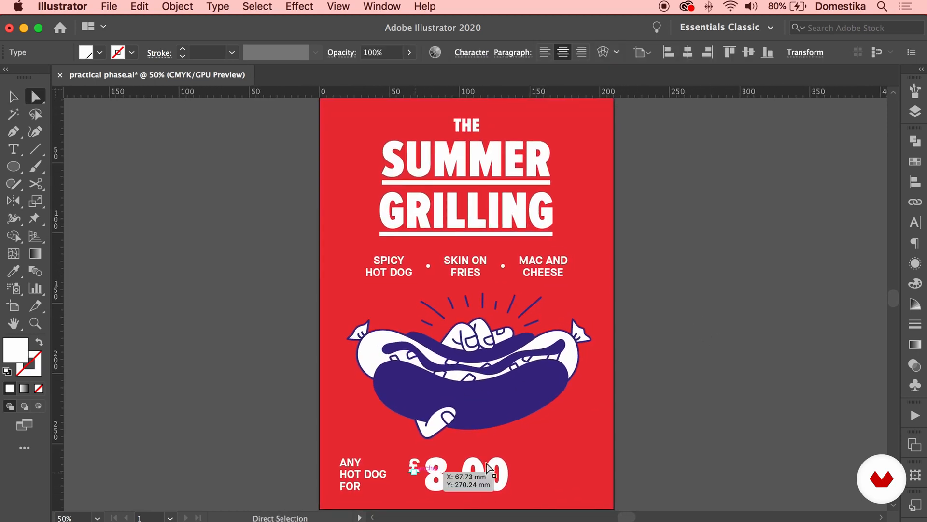
{"action": "left_click", "coordinate": [609, 457]}
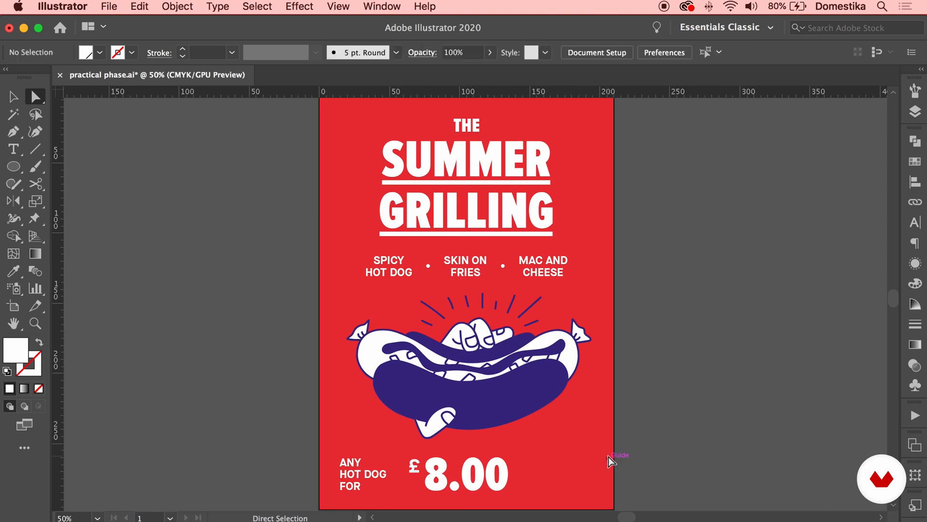
{"action": "left_click", "coordinate": [486, 478]}
{"action": "left_click", "coordinate": [612, 457]}
{"action": "key", "text": "v"}
{"action": "key", "text": "super+s"}
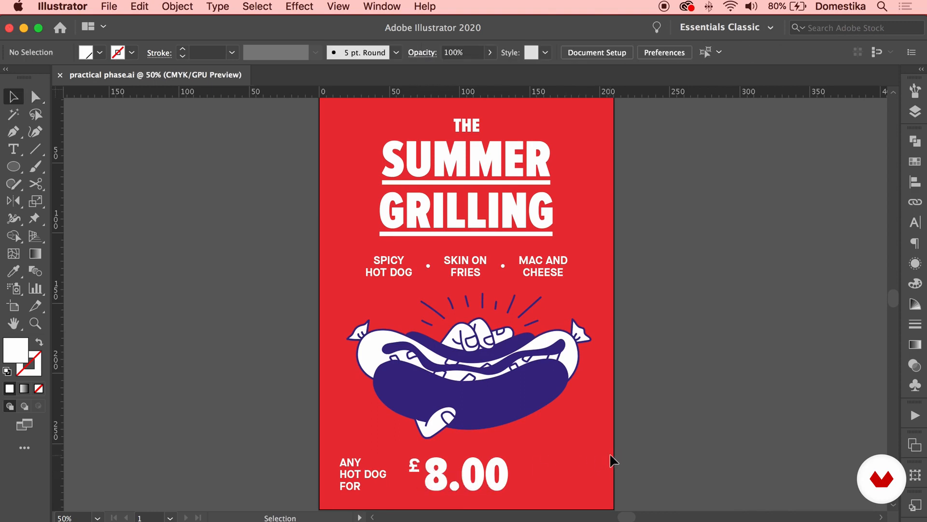